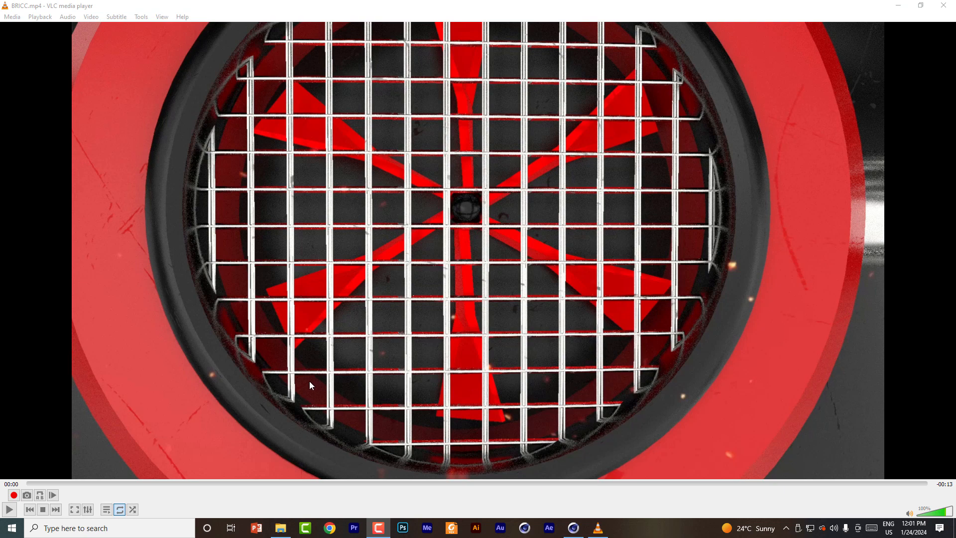
Step: Play the finished logo animation BRICC.mp4, reopen it for a second viewing, and close the player
{"action": "left_click", "coordinate": [10, 510]}
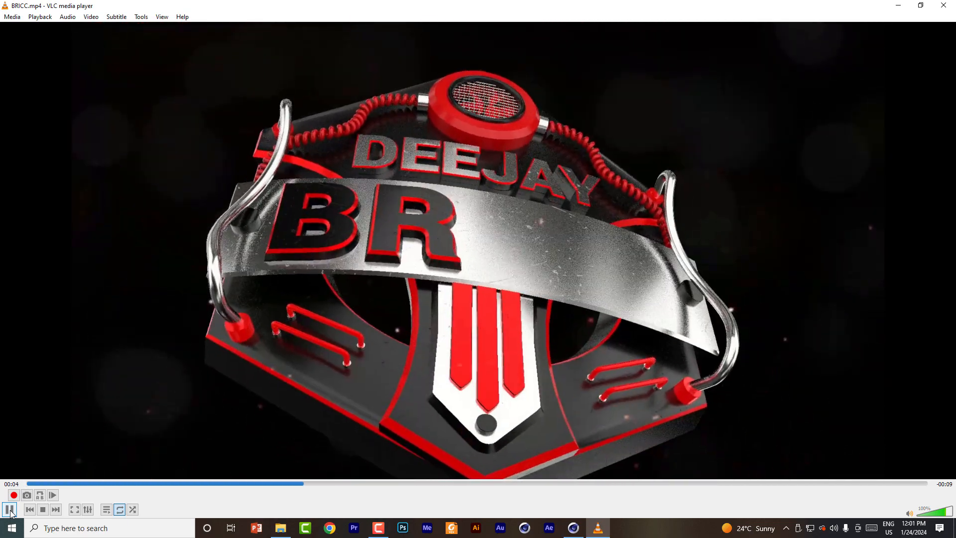
{"action": "left_click", "coordinate": [9, 510]}
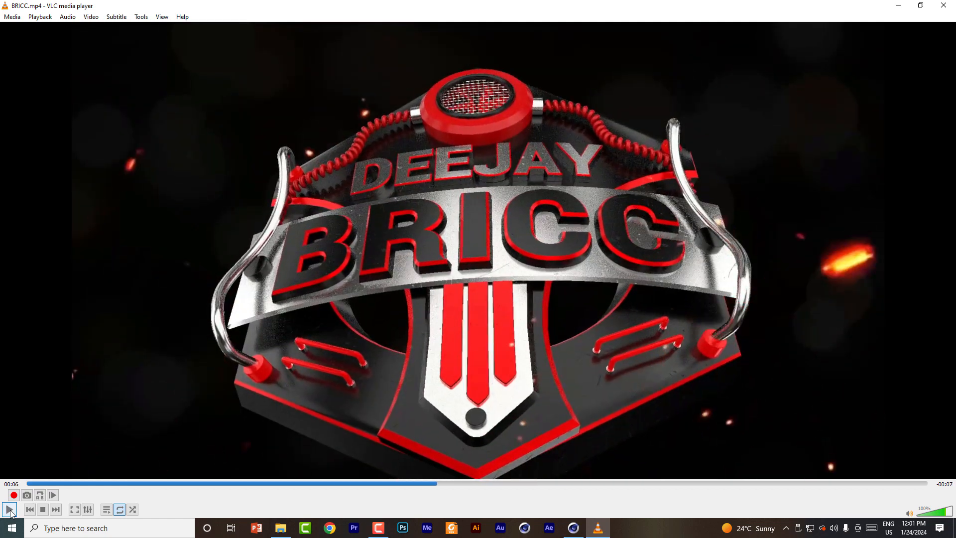
{"action": "left_click", "coordinate": [943, 6]}
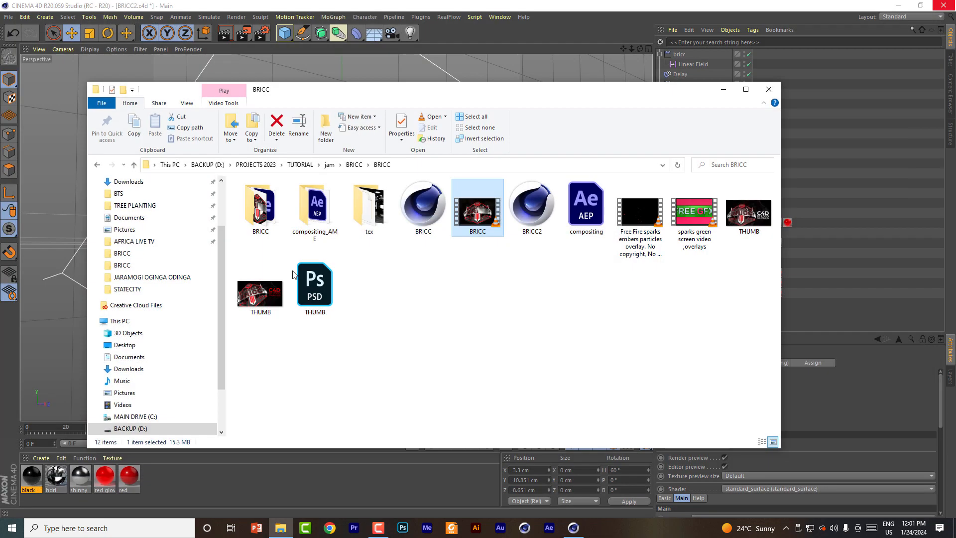
{"action": "double_click", "coordinate": [476, 215]}
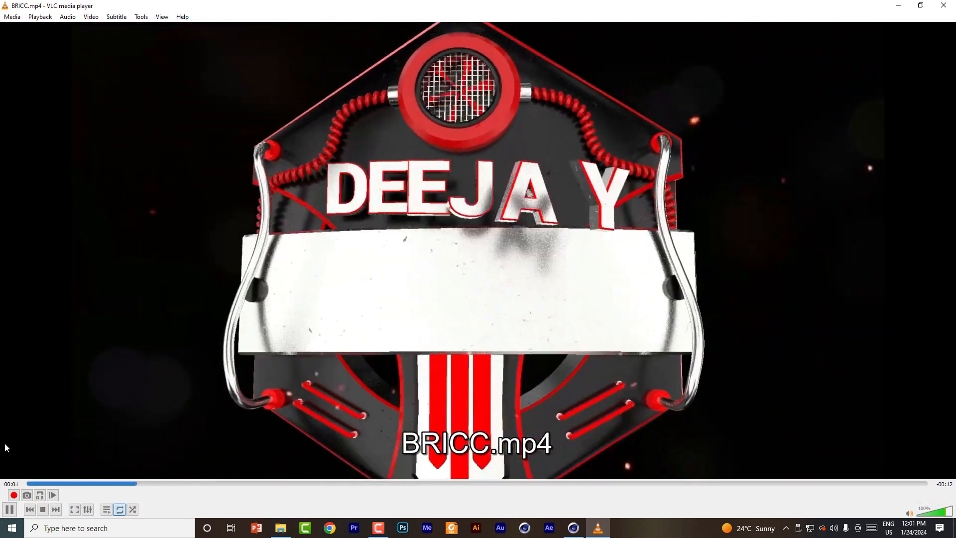
{"action": "left_click", "coordinate": [9, 509]}
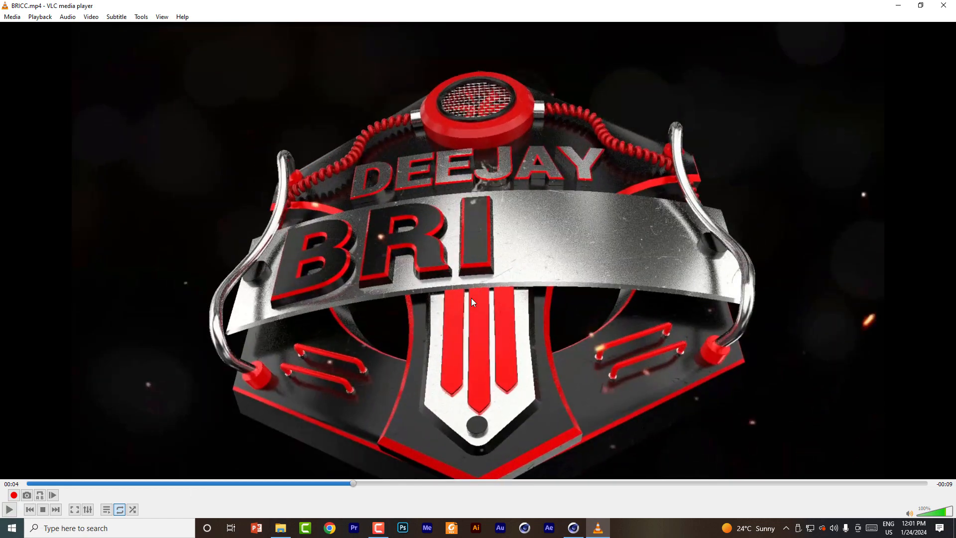
{"action": "left_click", "coordinate": [944, 5]}
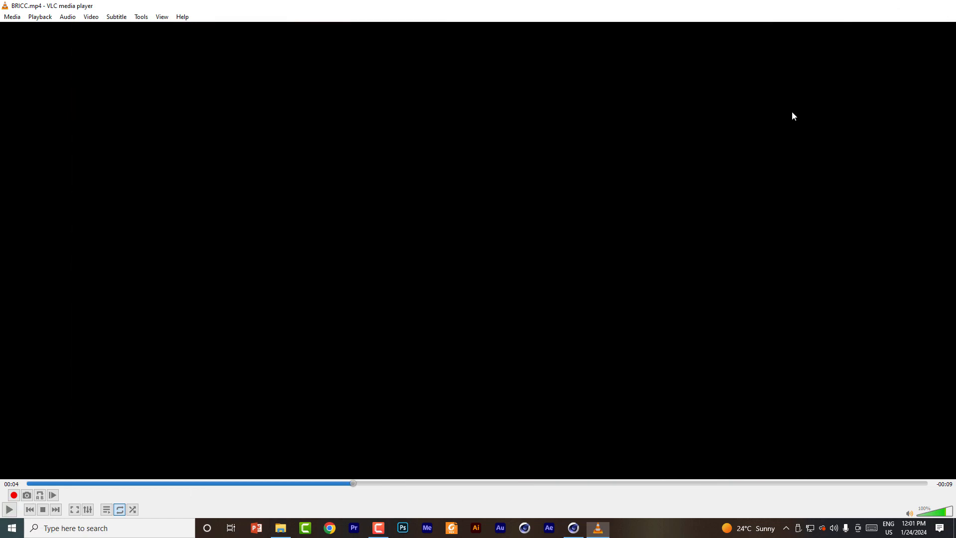
Step: View the THUMB image of the finished logo, and return to the BRICC2.c4d scene in Cinema 4D
{"action": "double_click", "coordinate": [266, 298]}
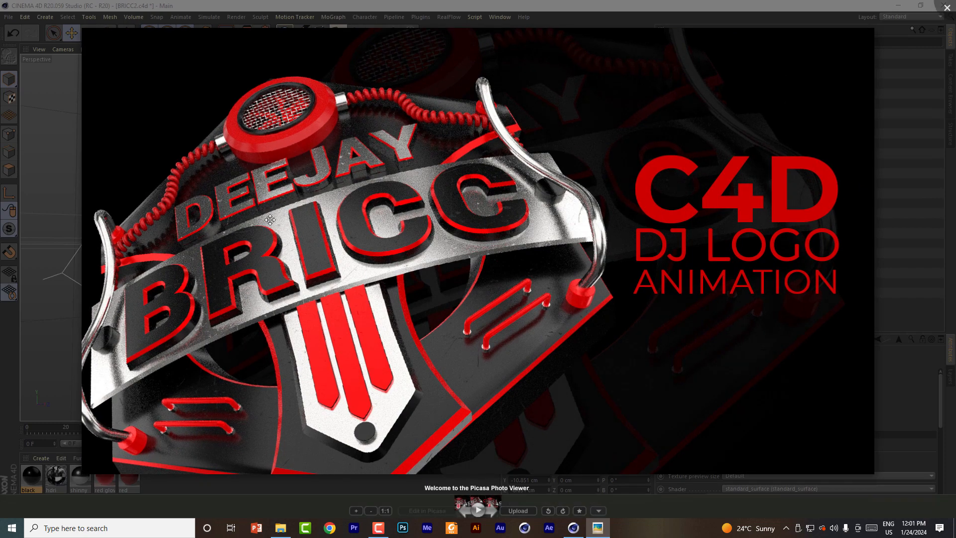
{"action": "left_click", "coordinate": [911, 175]}
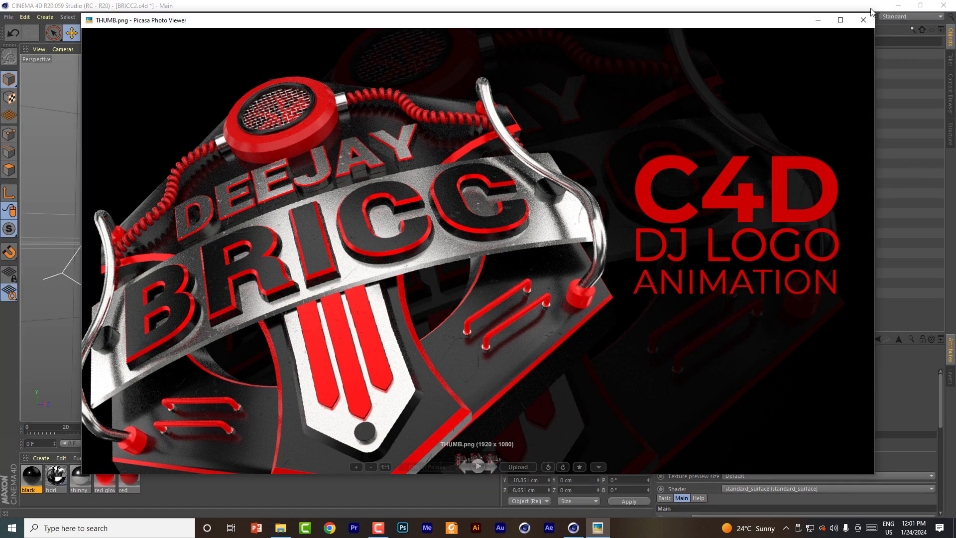
{"action": "left_click", "coordinate": [818, 21]}
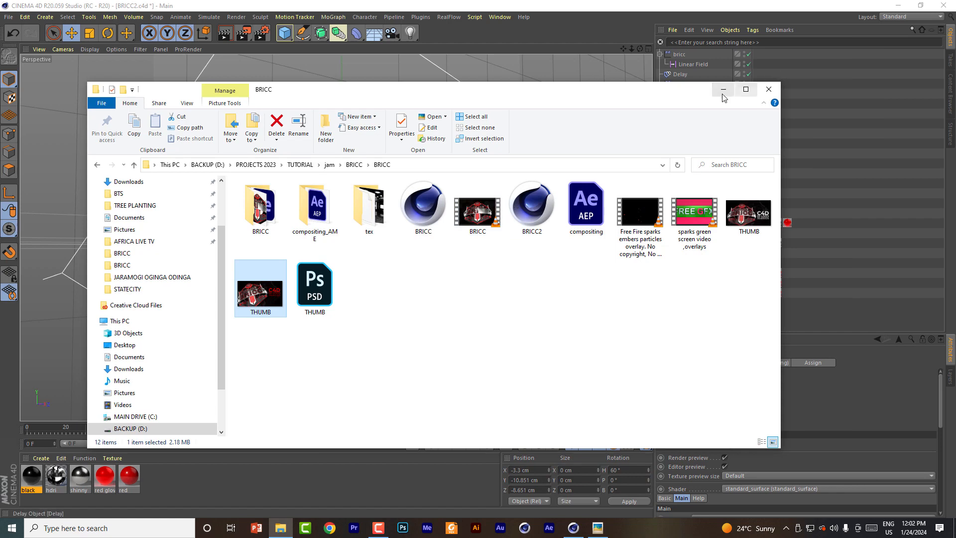
{"action": "left_click", "coordinate": [723, 92]}
{"action": "left_click_drag", "start_coordinate": [172, 484], "coordinate": [21, 492]}
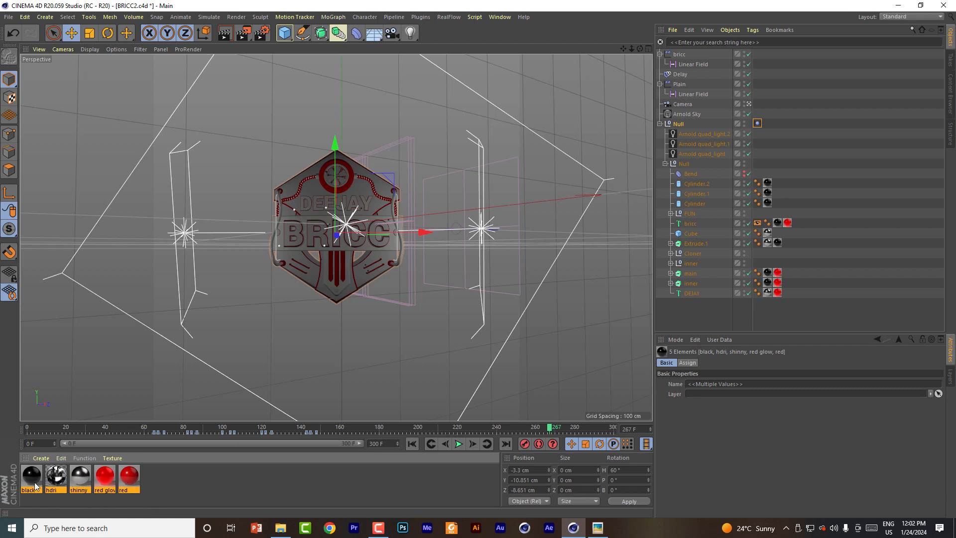
{"action": "left_click", "coordinate": [175, 478]}
{"action": "left_click_drag", "start_coordinate": [183, 476], "coordinate": [20, 489]}
{"action": "left_click", "coordinate": [184, 482]}
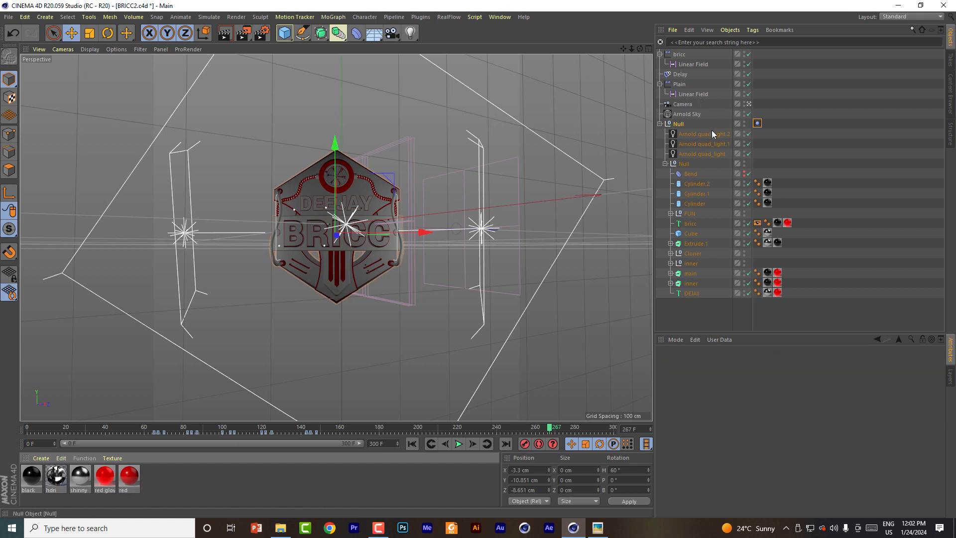
Step: Delete the three Arnold quad lights and the Arnold Sky from the scene
{"action": "left_click", "coordinate": [698, 135]}
{"action": "left_click", "coordinate": [697, 156], "text": "shift"}
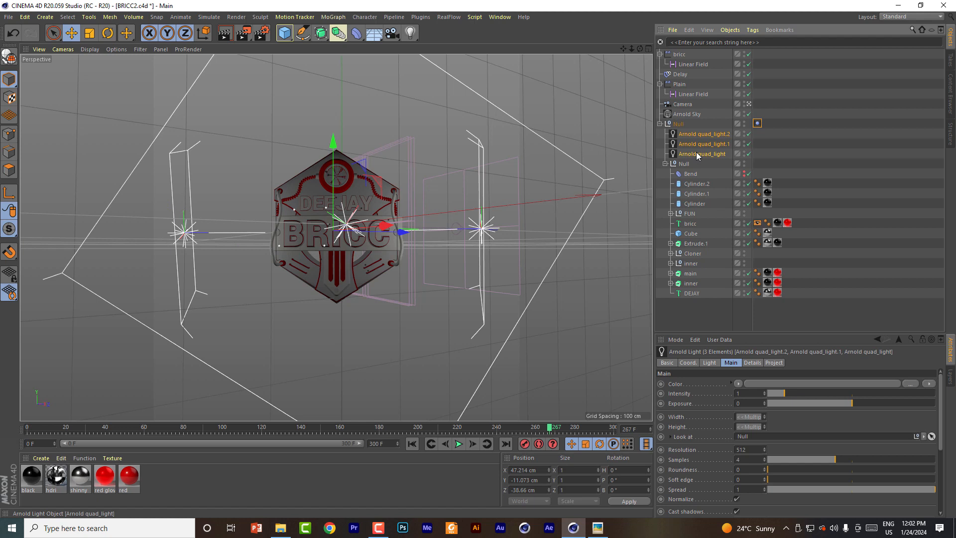
{"action": "key", "text": "Delete"}
{"action": "left_click", "coordinate": [686, 115]}
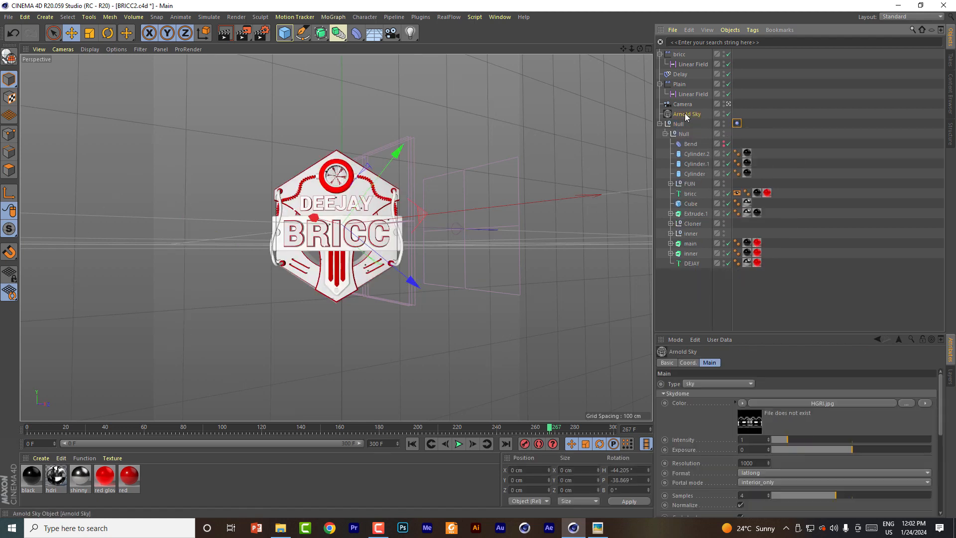
{"action": "key", "text": "Delete"}
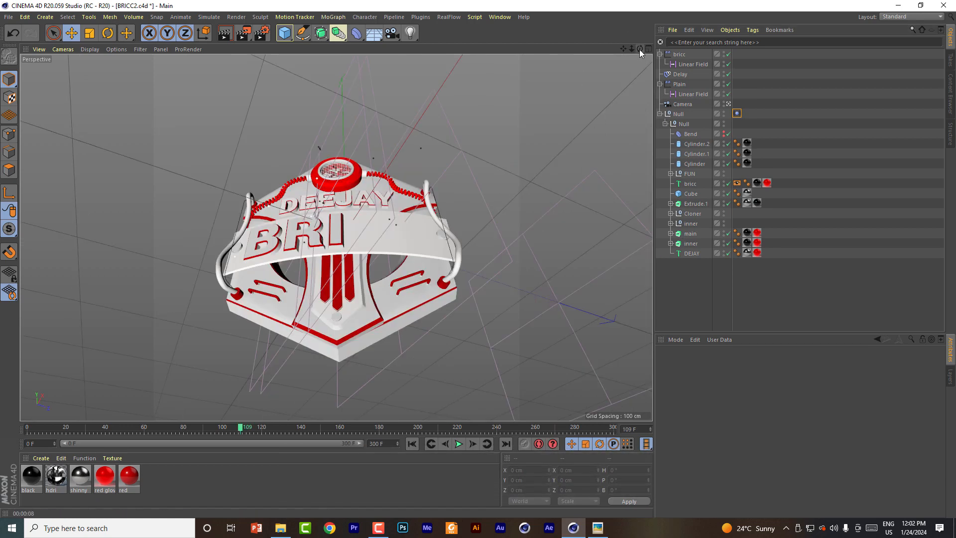
Step: Examine the logo model from another angle and compare it with the THUMB.png reference image
{"action": "left_click_drag", "start_coordinate": [640, 49], "coordinate": [640, 15]}
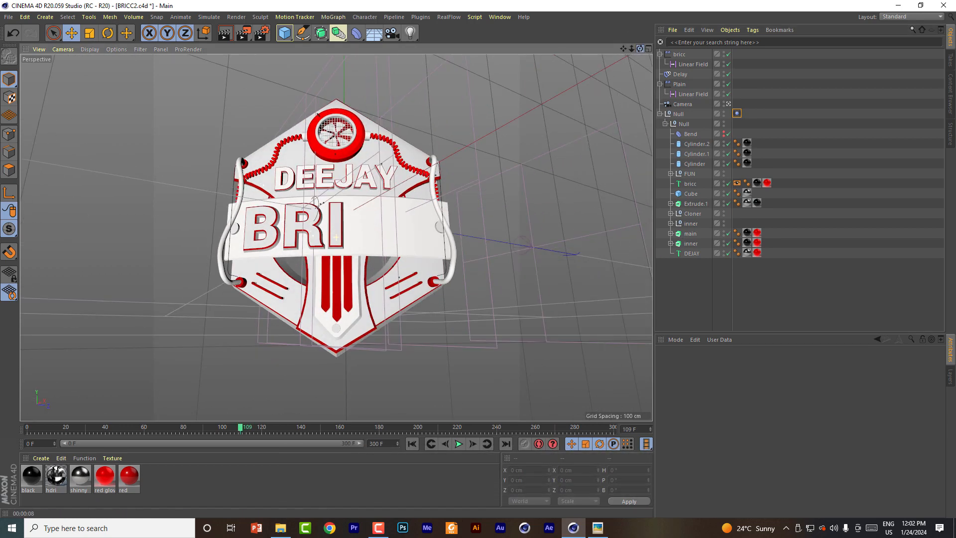
{"action": "left_click", "coordinate": [598, 528]}
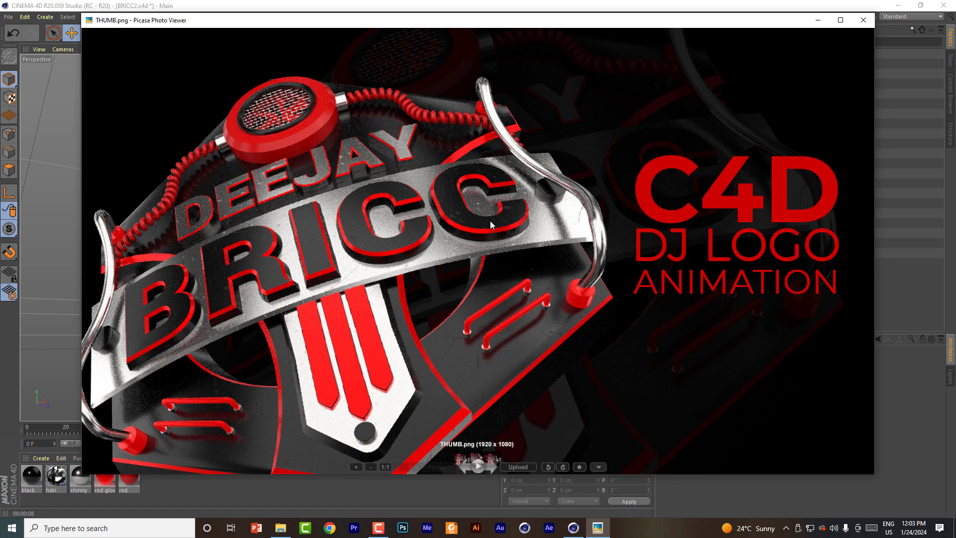
{"action": "left_click", "coordinate": [818, 21]}
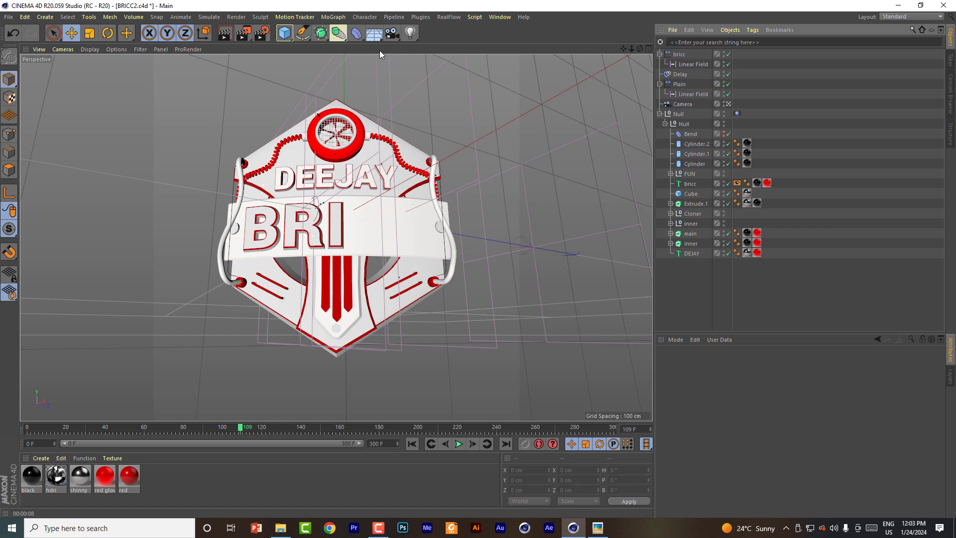
Step: Switch the renderer from Arnold to Standard and disable Multi-Pass in the render settings
{"action": "left_click", "coordinate": [261, 33]}
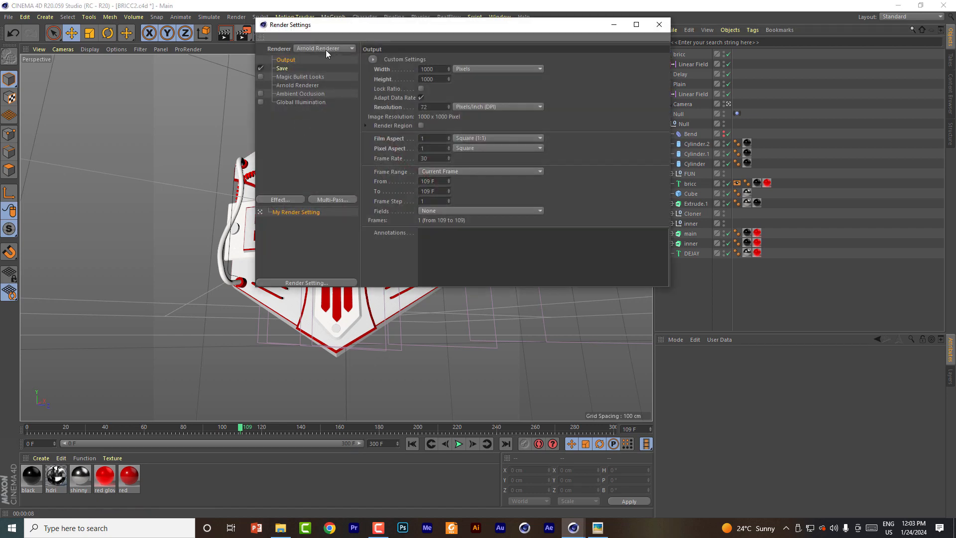
{"action": "left_click", "coordinate": [326, 49]}
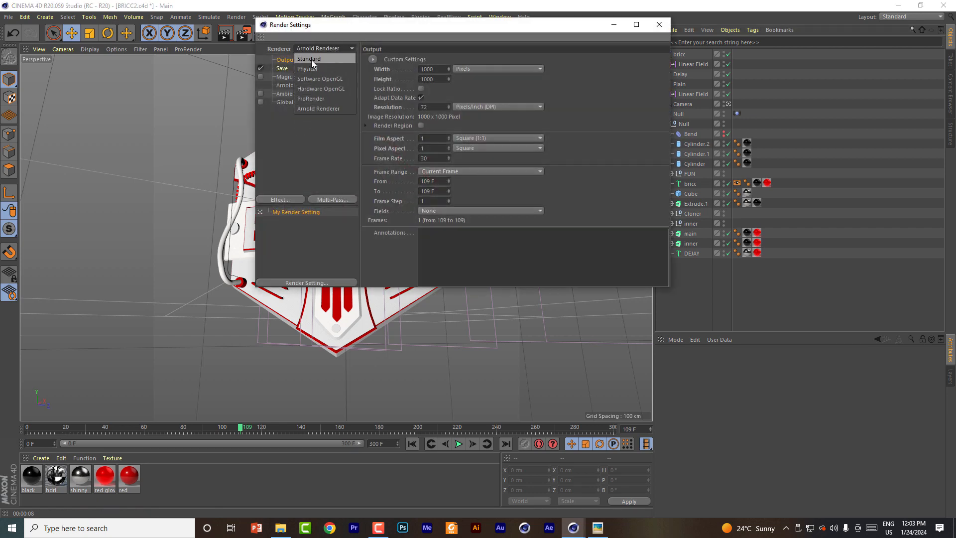
{"action": "left_click", "coordinate": [311, 59]}
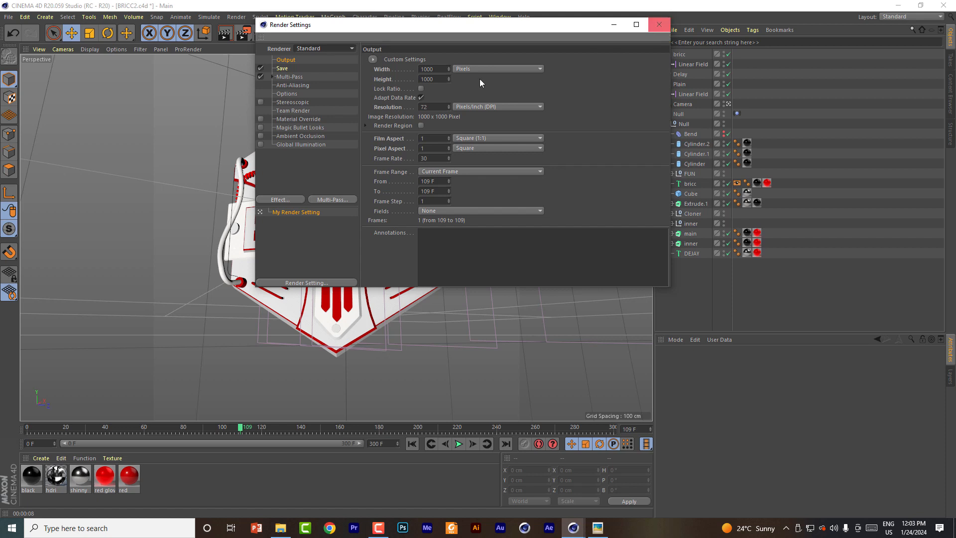
{"action": "left_click", "coordinate": [260, 77]}
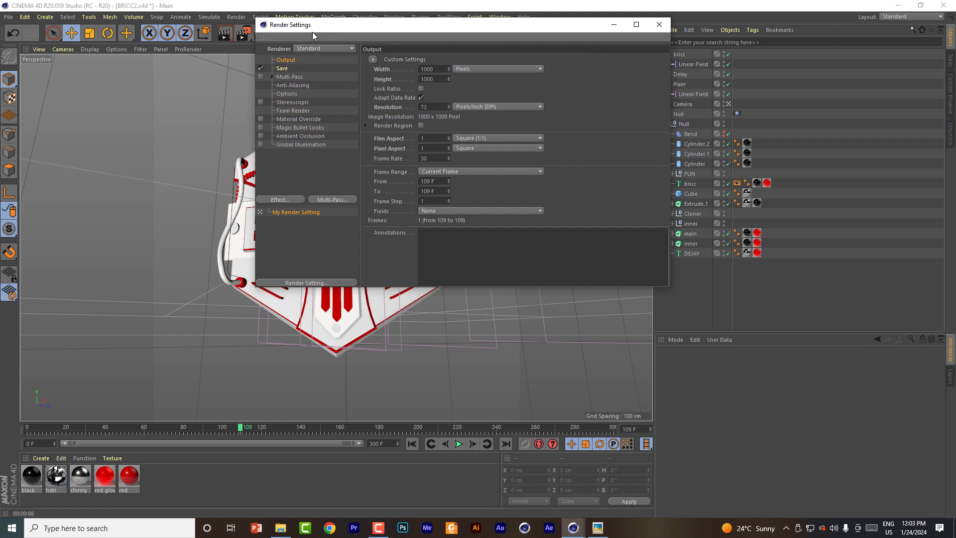
{"action": "left_click_drag", "start_coordinate": [313, 34], "coordinate": [297, 55]}
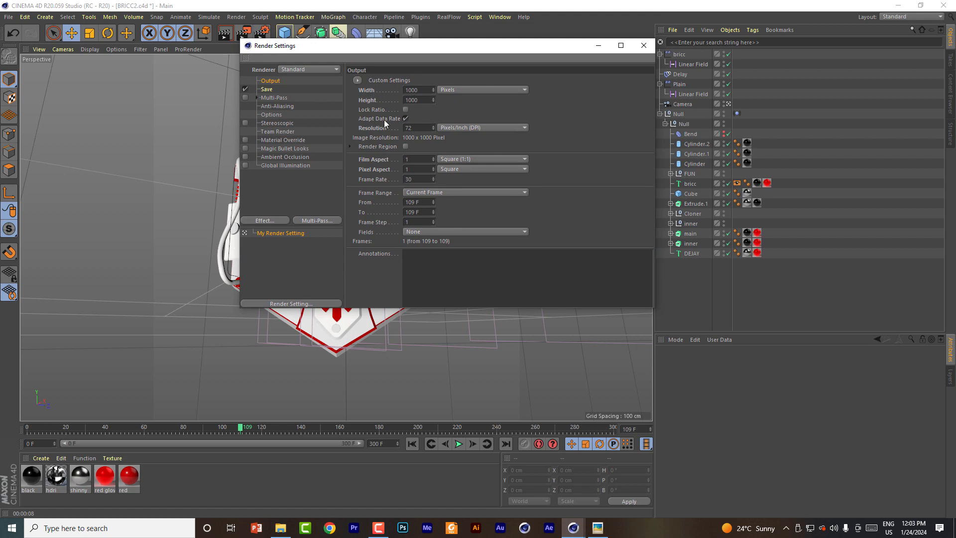
{"action": "left_click_drag", "start_coordinate": [362, 49], "coordinate": [324, 45]}
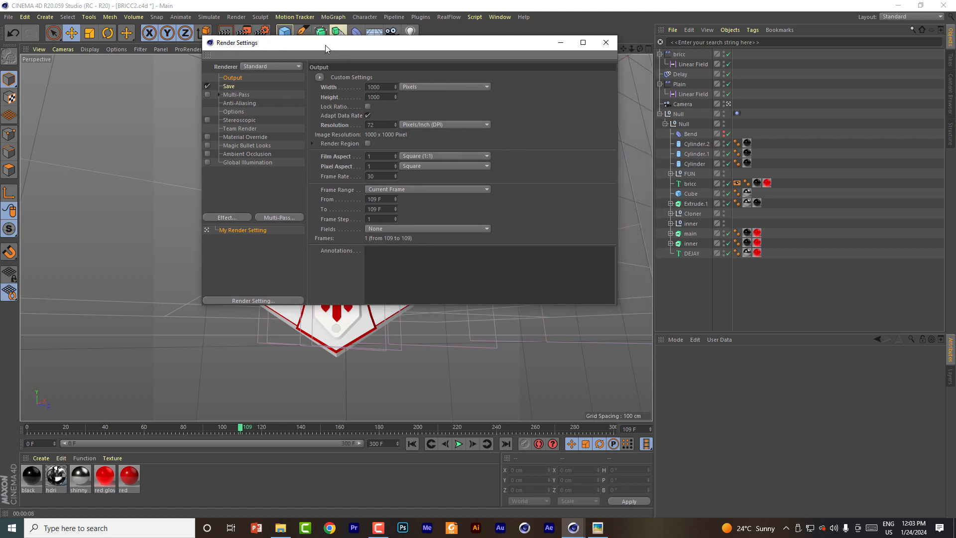
{"action": "left_click", "coordinate": [606, 42]}
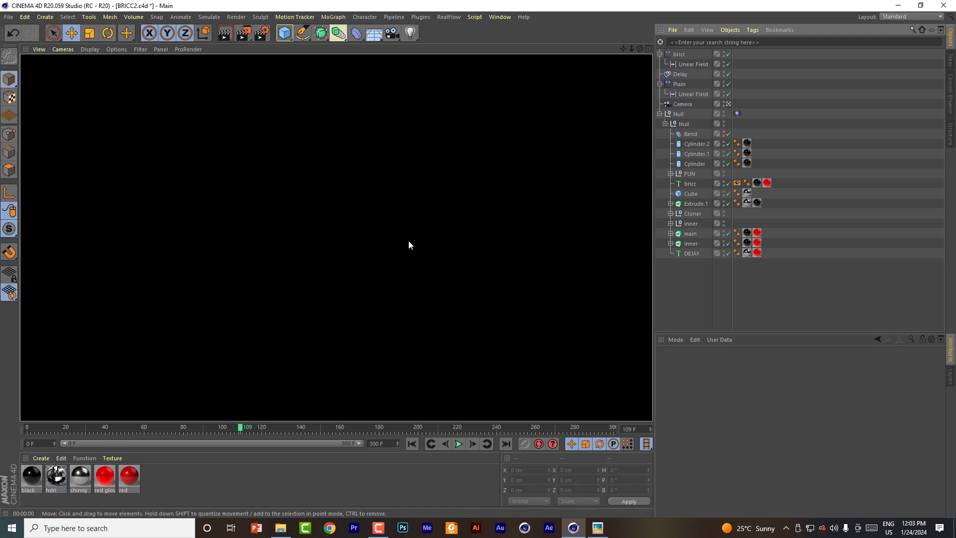
Step: Go to frame 151 of the animation and inspect the full logo in the viewport
{"action": "left_click", "coordinate": [384, 234]}
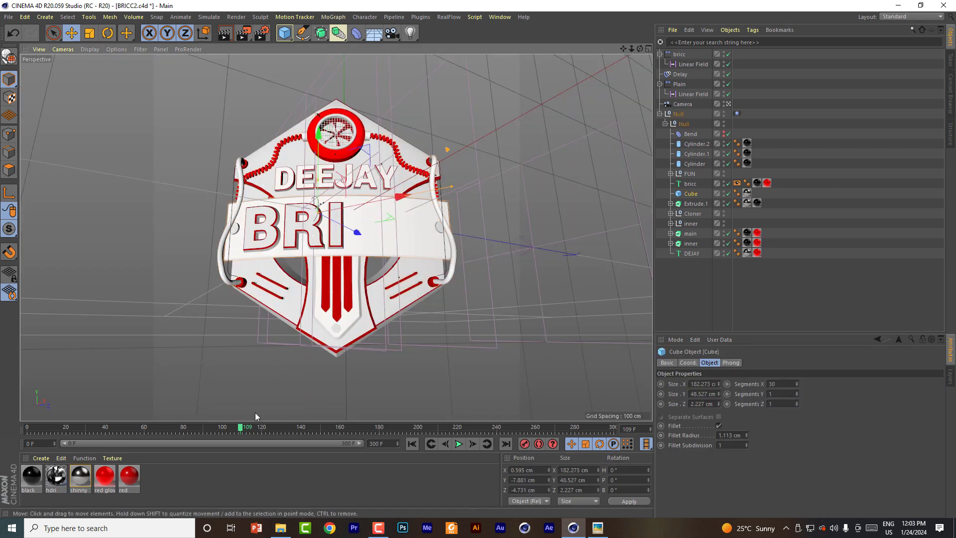
{"action": "left_click", "coordinate": [323, 429]}
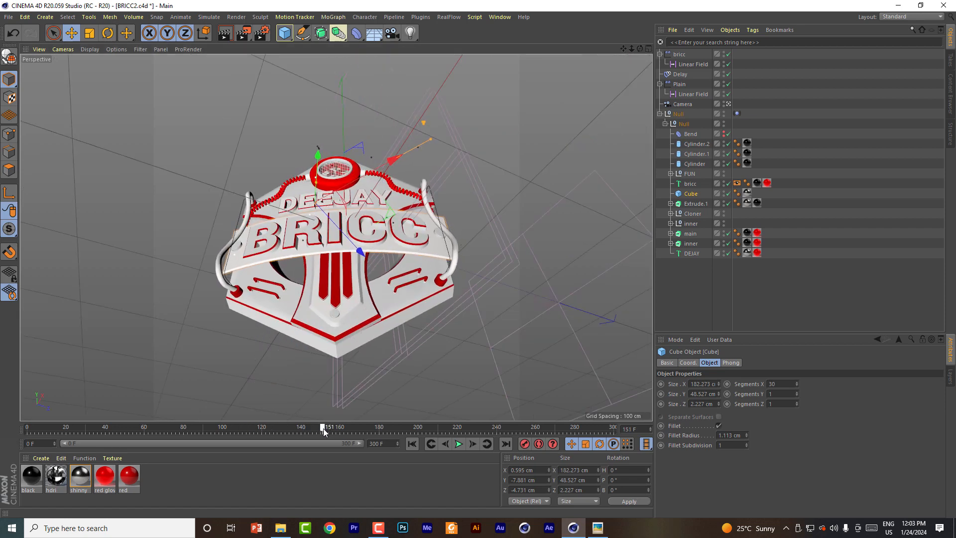
{"action": "left_click_drag", "start_coordinate": [640, 48], "coordinate": [610, 64]}
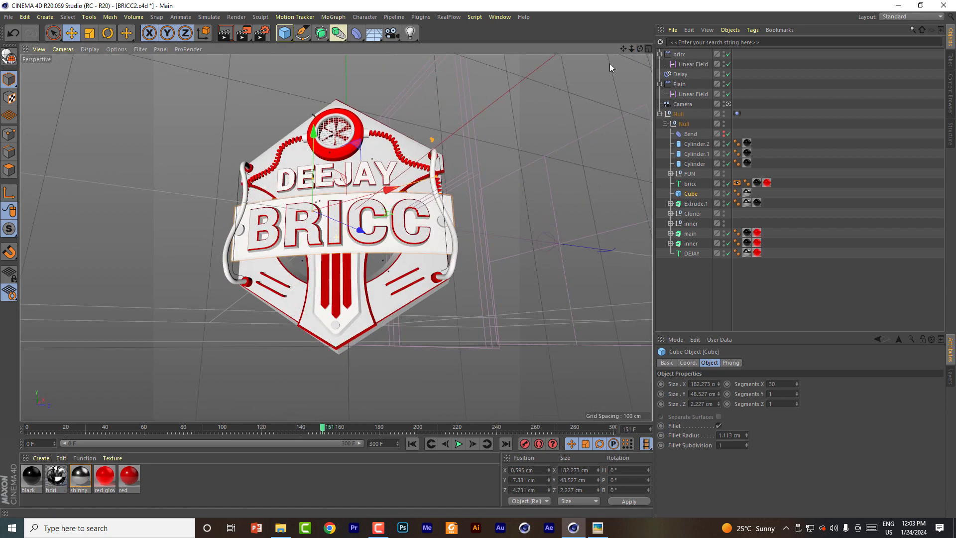
Step: Replace the Arnold red material with a new standard material named red, and test-render the view
{"action": "left_click", "coordinate": [131, 478]}
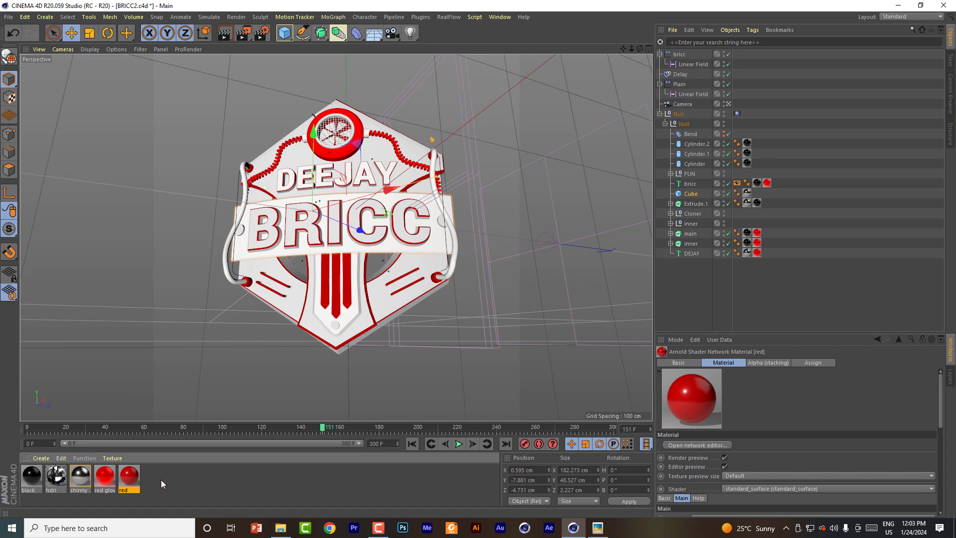
{"action": "double_click", "coordinate": [177, 482]}
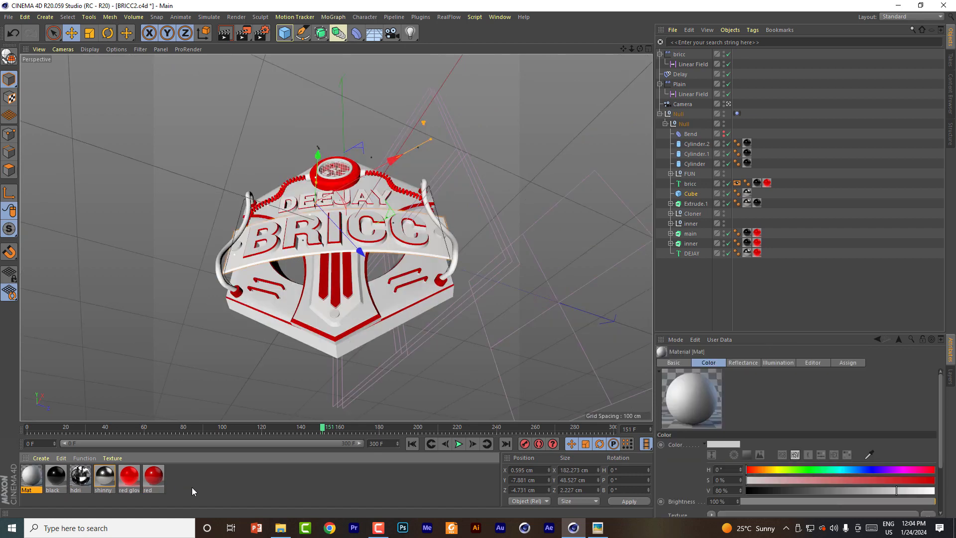
{"action": "double_click", "coordinate": [31, 474]}
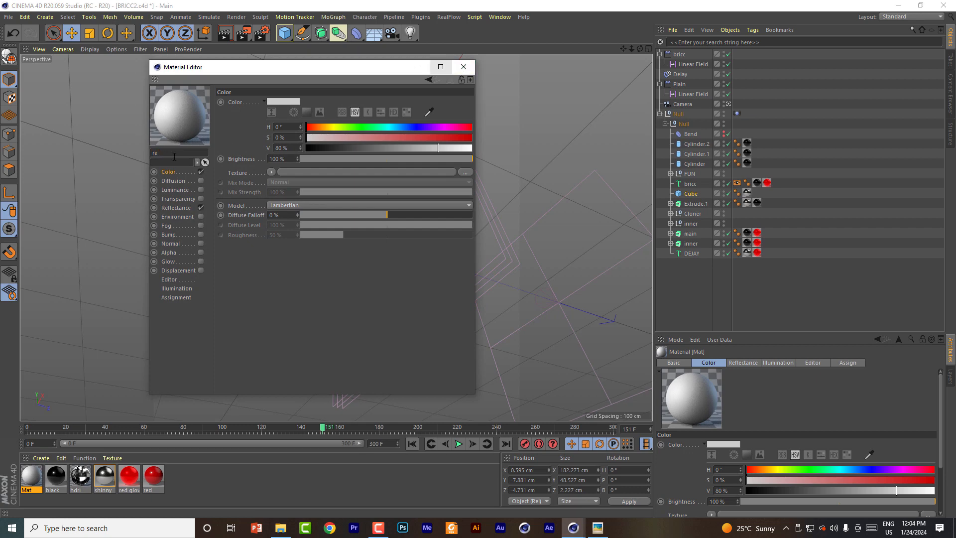
{"action": "left_click", "coordinate": [464, 66]}
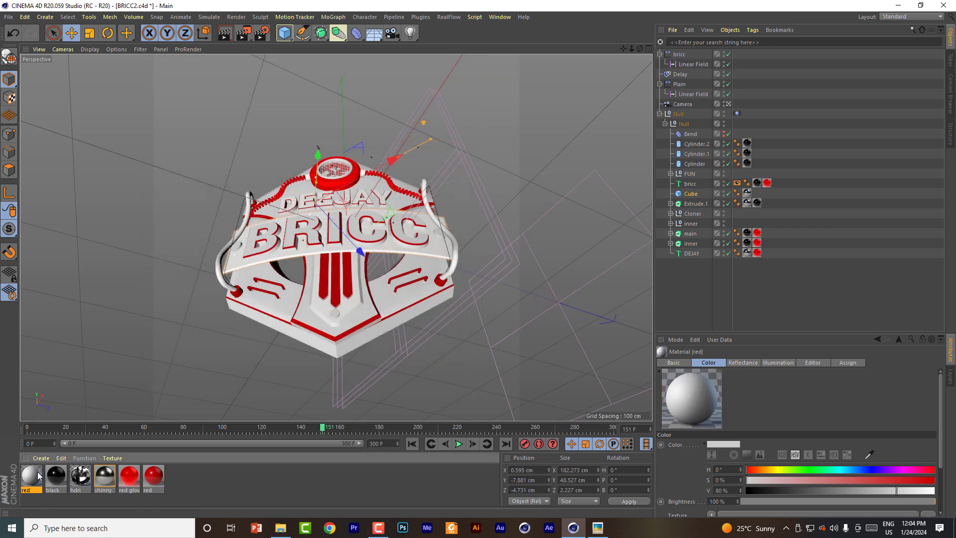
{"action": "mouse_move", "coordinate": [31, 475]}
{"action": "left_mouse_down"}
{"action": "mouse_move", "coordinate": [174, 491]}
{"action": "mouse_move", "coordinate": [149, 480]}
{"action": "left_mouse_up"}
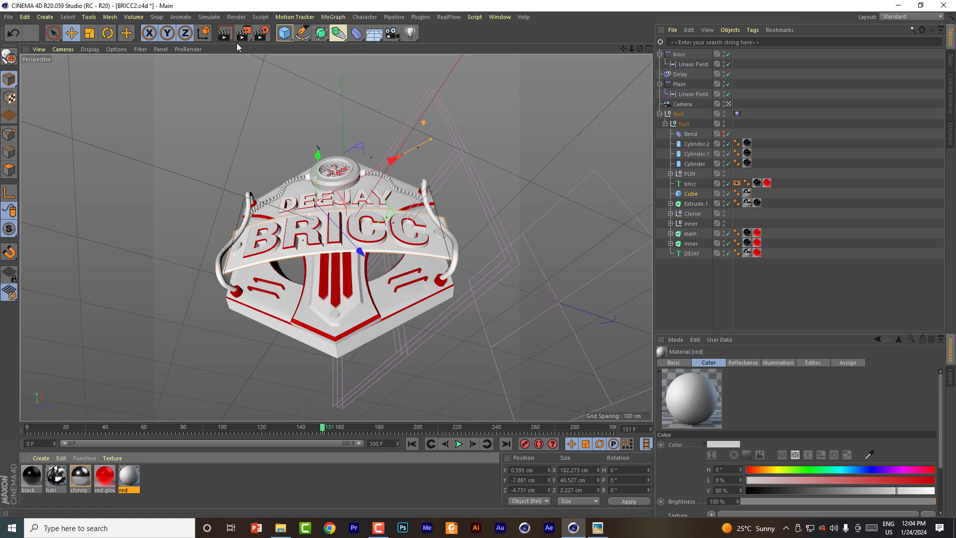
{"action": "left_click", "coordinate": [225, 33]}
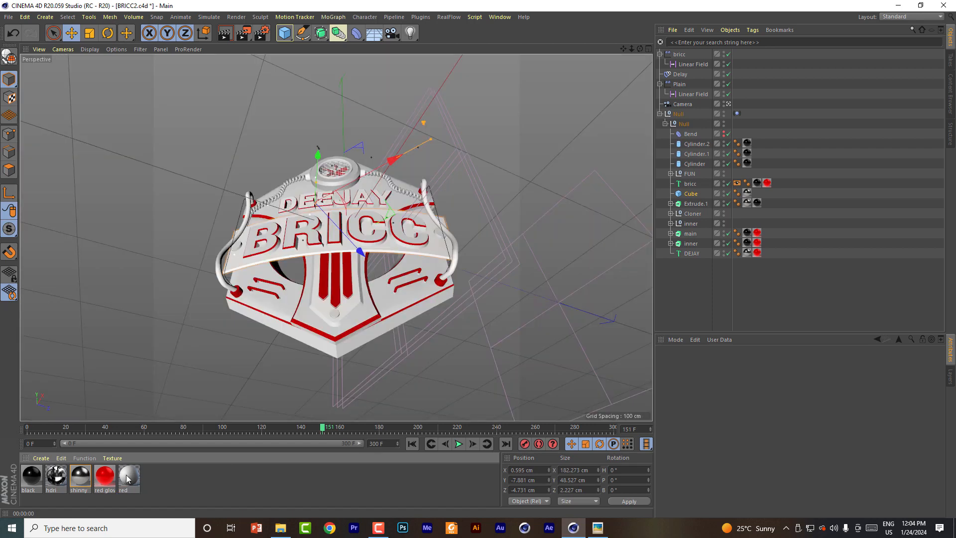
Step: Set the new red material's color to a bright red with saturation 98% and value 100%
{"action": "double_click", "coordinate": [128, 475]}
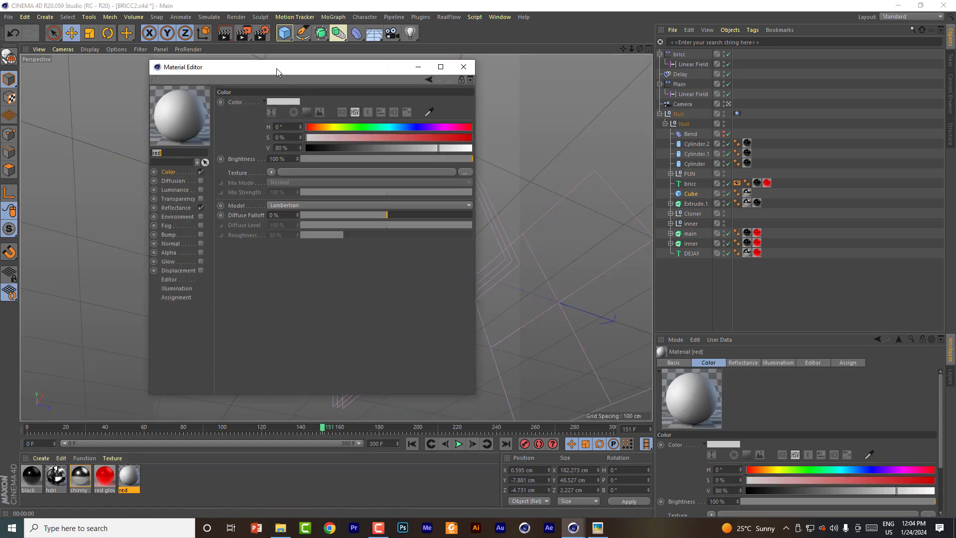
{"action": "left_click_drag", "start_coordinate": [276, 67], "coordinate": [372, 56]}
{"action": "left_click_drag", "start_coordinate": [505, 128], "coordinate": [569, 136]}
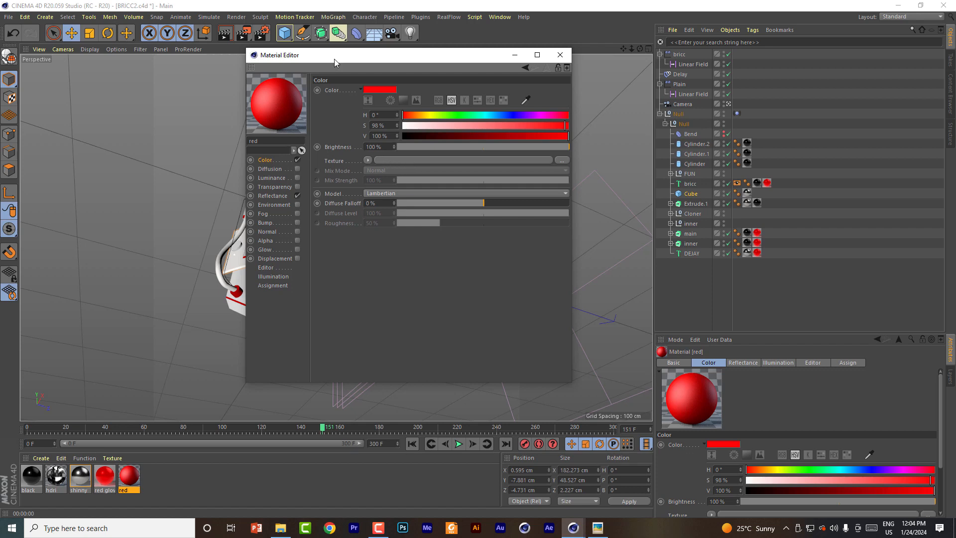
Step: Sample the red material's color from the logo's red stripes in the viewport and raise its value to 87%
{"action": "left_click_drag", "start_coordinate": [333, 59], "coordinate": [487, 82]}
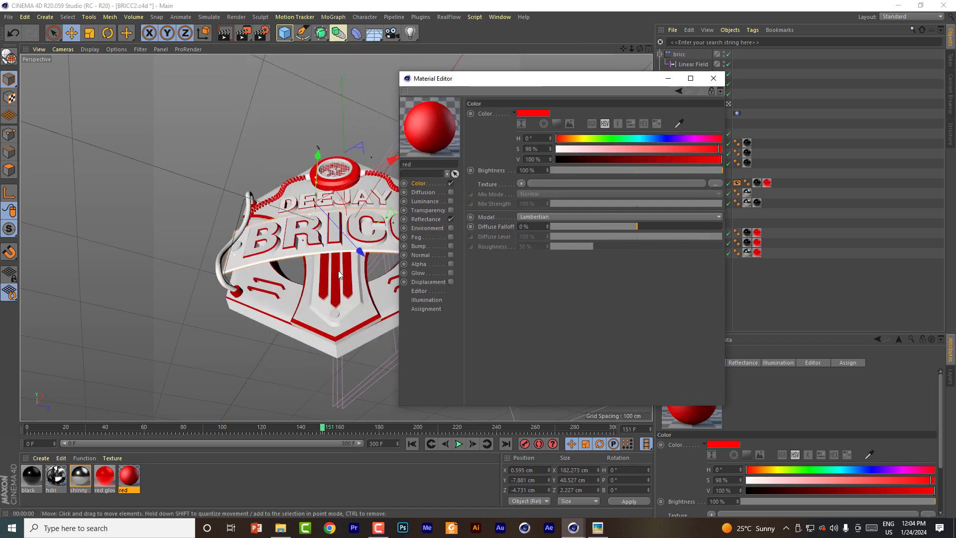
{"action": "left_click", "coordinate": [679, 123]}
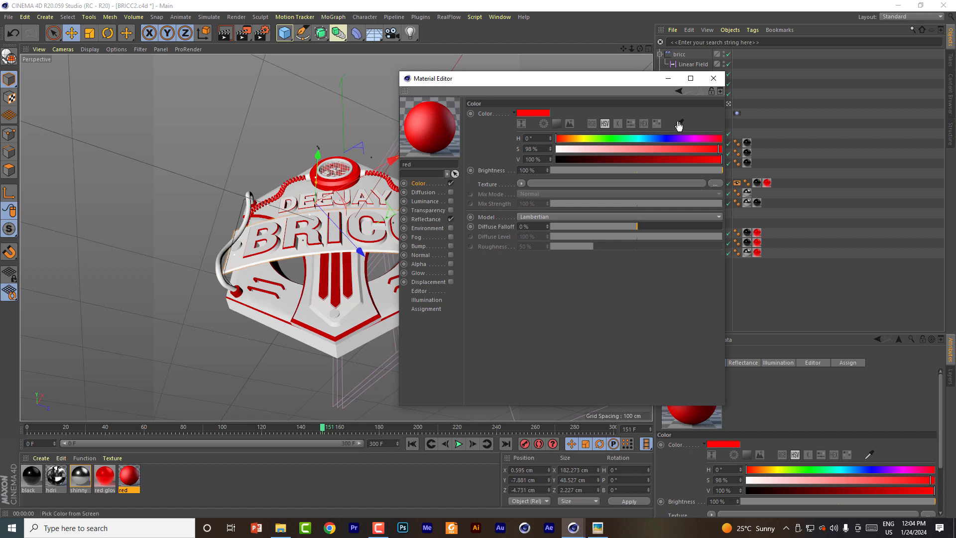
{"action": "left_click", "coordinate": [339, 270]}
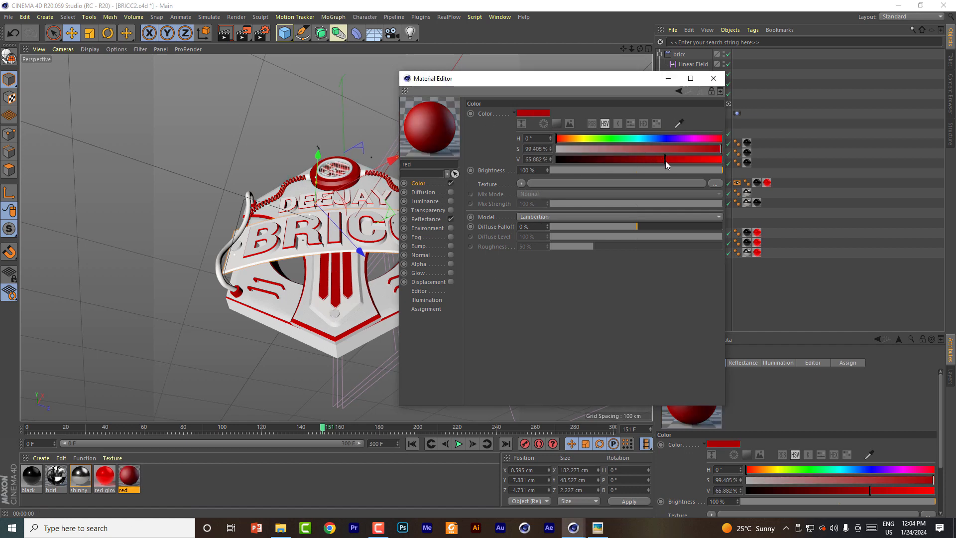
{"action": "left_click_drag", "start_coordinate": [665, 161], "coordinate": [701, 159]}
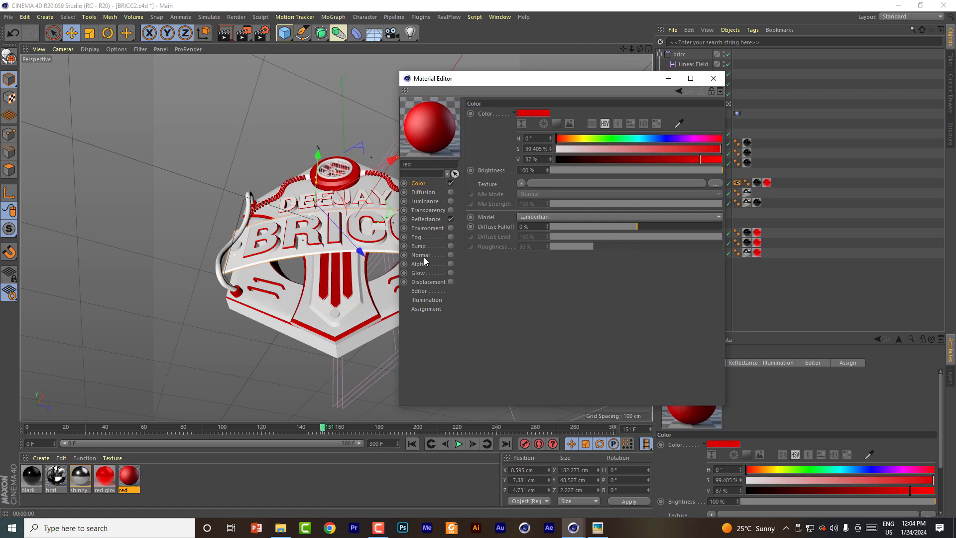
Step: Check the THUMB.png reference and add a Reflection (Legacy) layer to the red material with layer color brightness 31%
{"action": "left_click", "coordinate": [427, 220]}
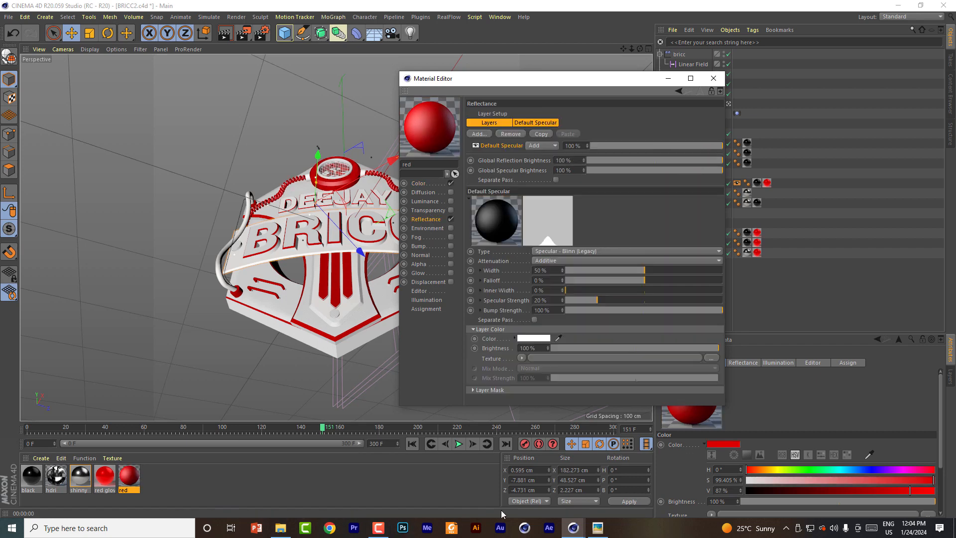
{"action": "left_click", "coordinate": [594, 529]}
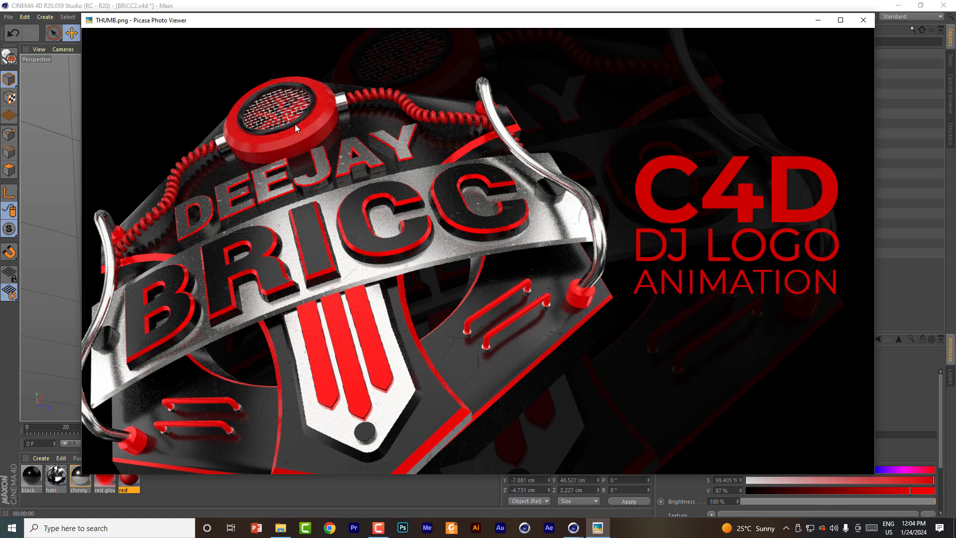
{"action": "left_click", "coordinate": [818, 20]}
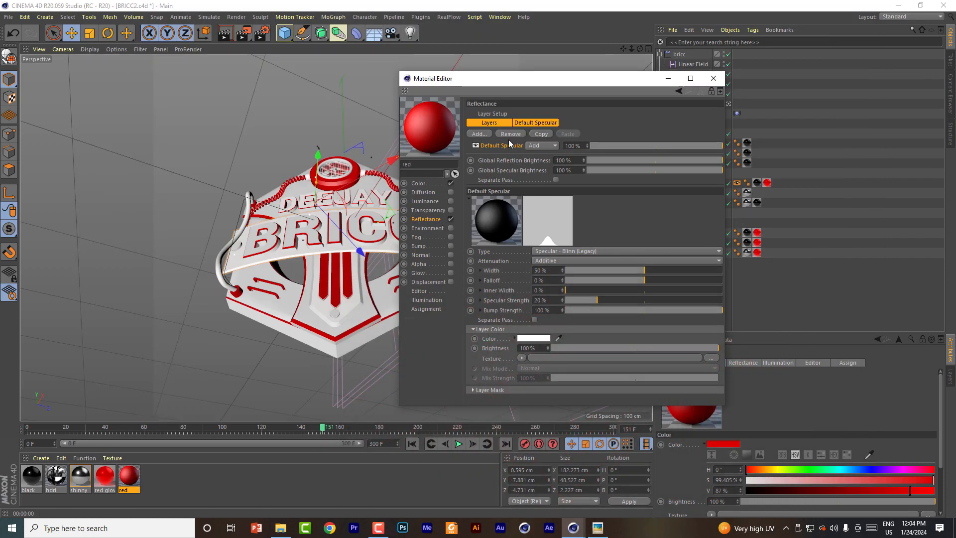
{"action": "left_click", "coordinate": [479, 134]}
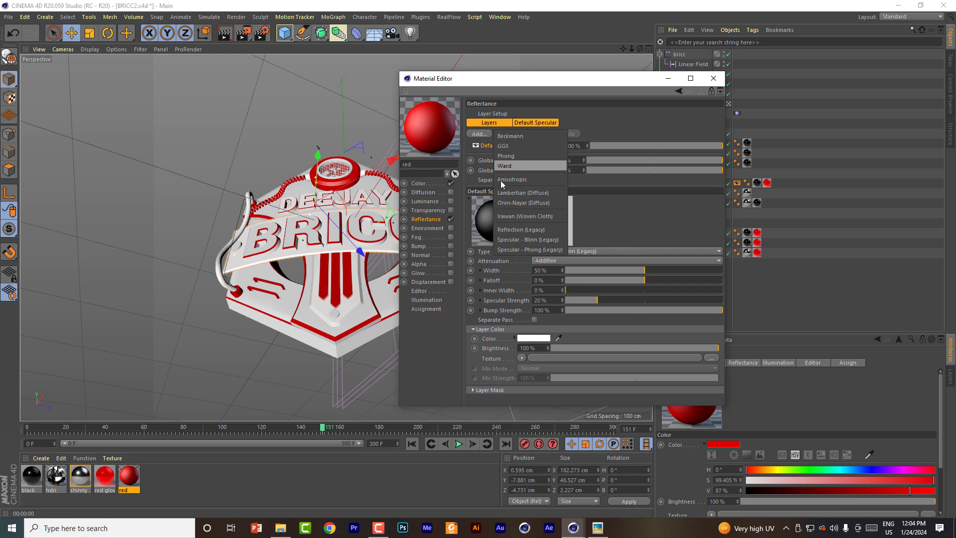
{"action": "left_click", "coordinate": [519, 230]}
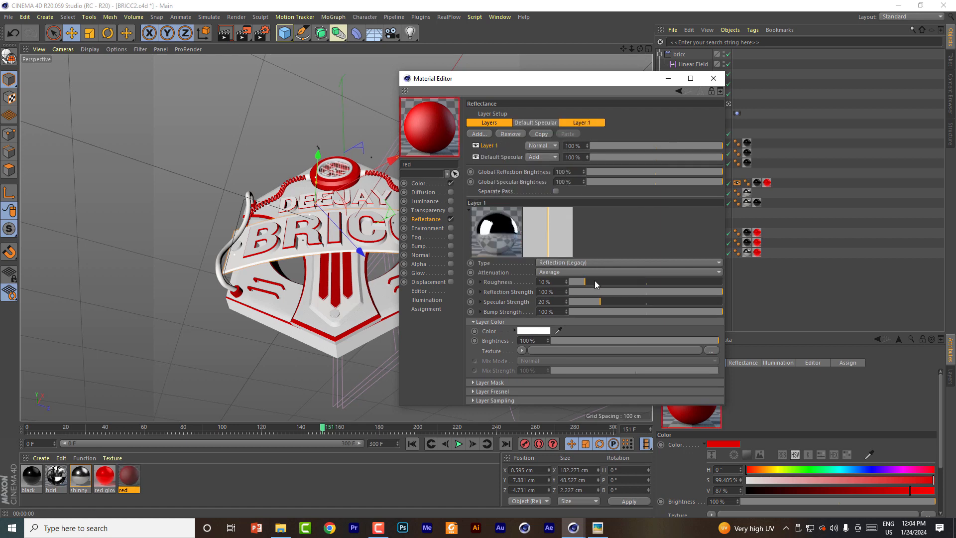
{"action": "left_click_drag", "start_coordinate": [542, 84], "coordinate": [552, 32]}
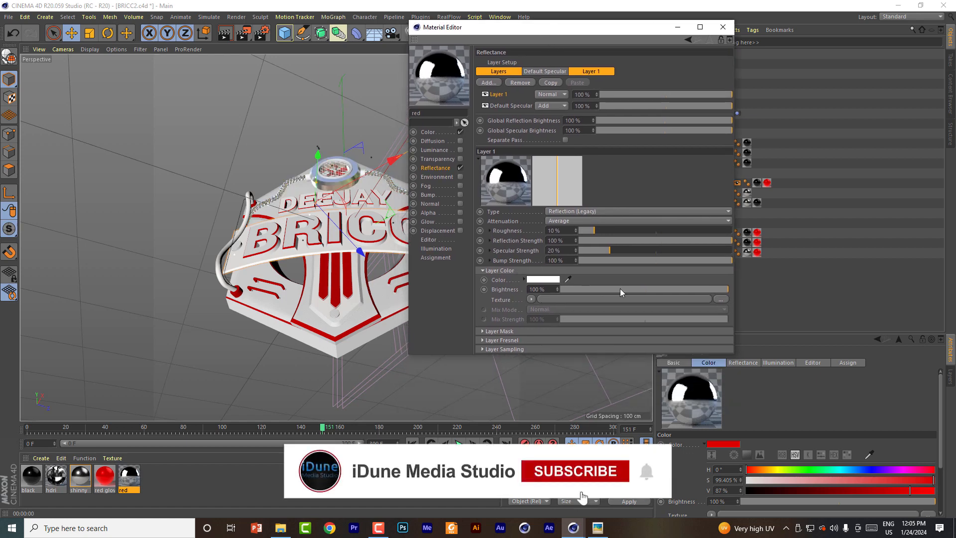
{"action": "left_click_drag", "start_coordinate": [699, 289], "coordinate": [617, 288]}
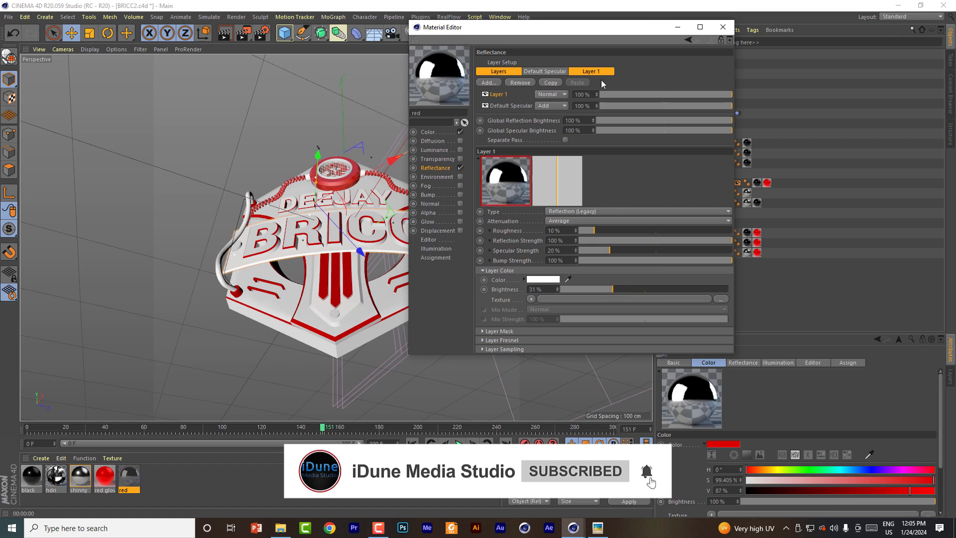
Step: Test-render the view and set the red material's reflection layer roughness to 28%
{"action": "left_click_drag", "start_coordinate": [556, 30], "coordinate": [689, 47]}
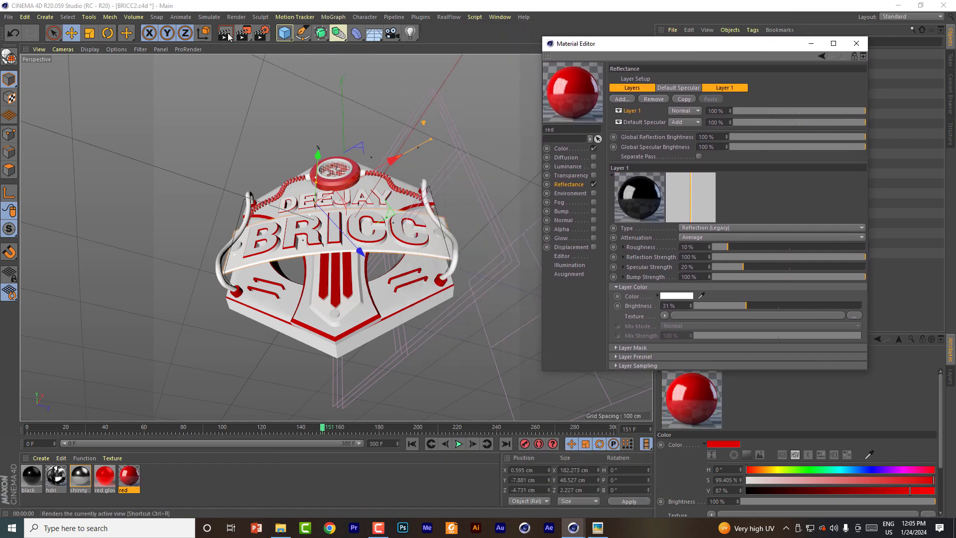
{"action": "key", "text": "ctrl+r"}
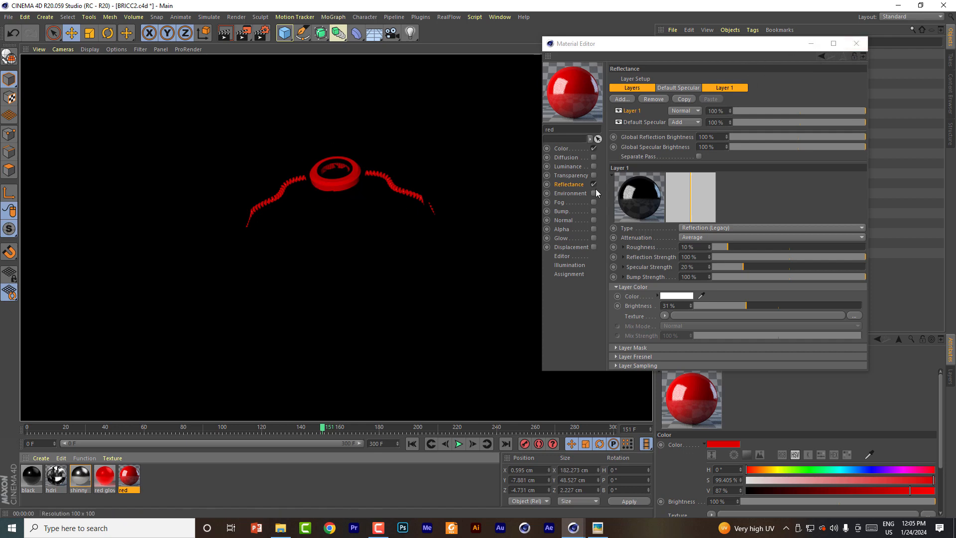
{"action": "left_click", "coordinate": [654, 252]}
{"action": "left_click_drag", "start_coordinate": [725, 248], "coordinate": [755, 246]}
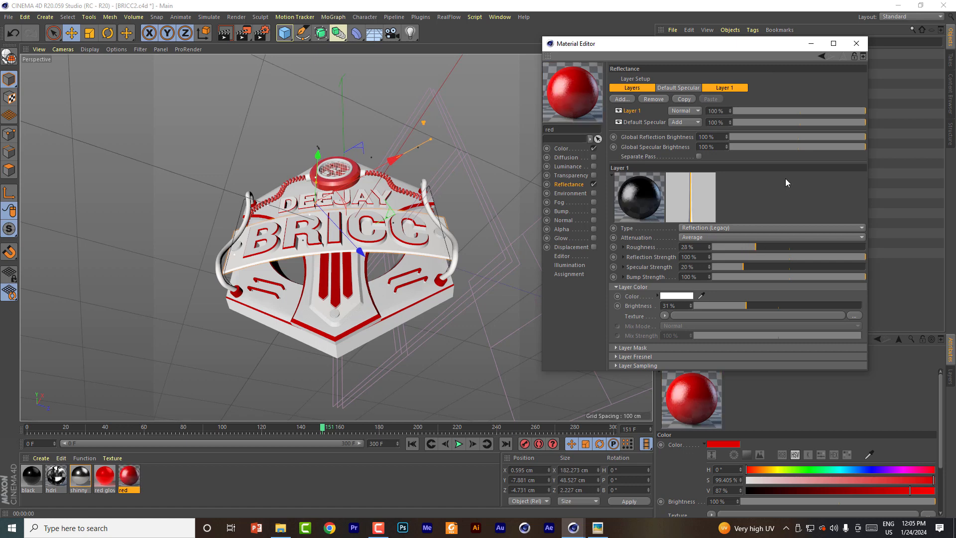
{"action": "left_click", "coordinate": [852, 44]}
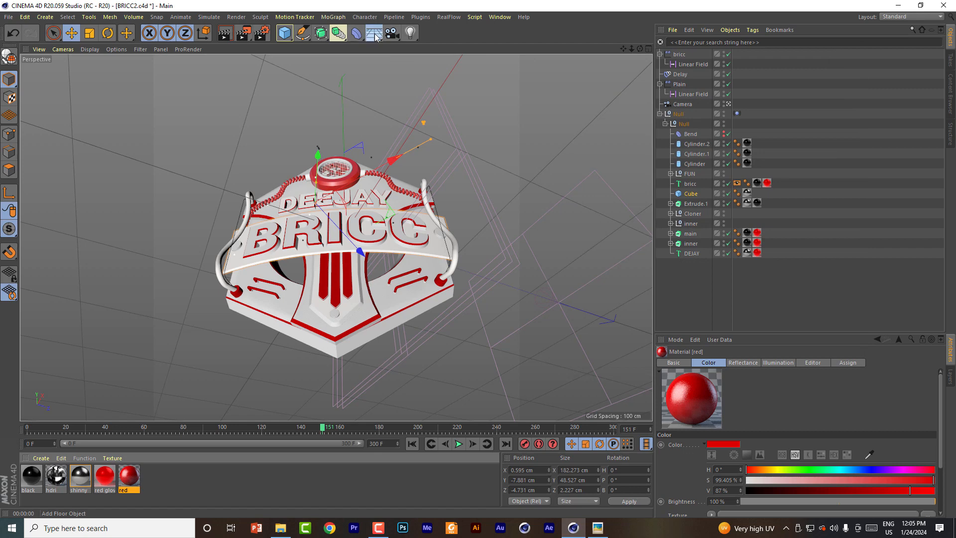
Step: Add a Sky object to the scene, undoing the floor added by mistake
{"action": "left_click", "coordinate": [375, 34]}
{"action": "key", "text": "ctrl+z"}
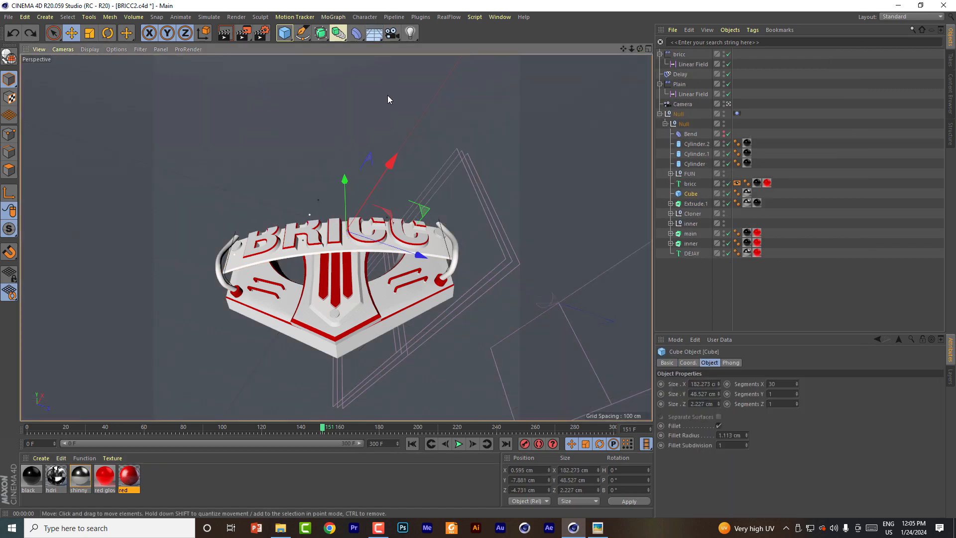
{"action": "left_click", "coordinate": [378, 35]}
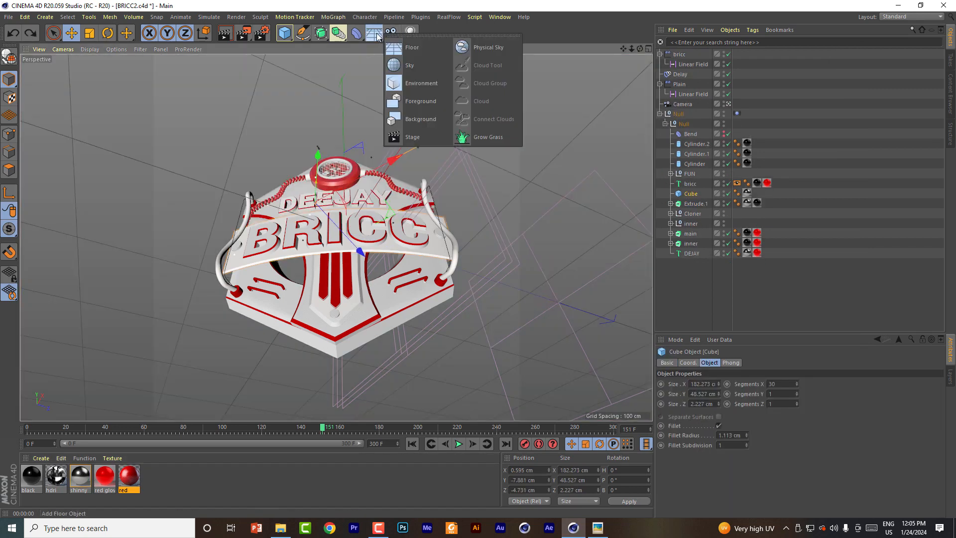
{"action": "left_click", "coordinate": [410, 65]}
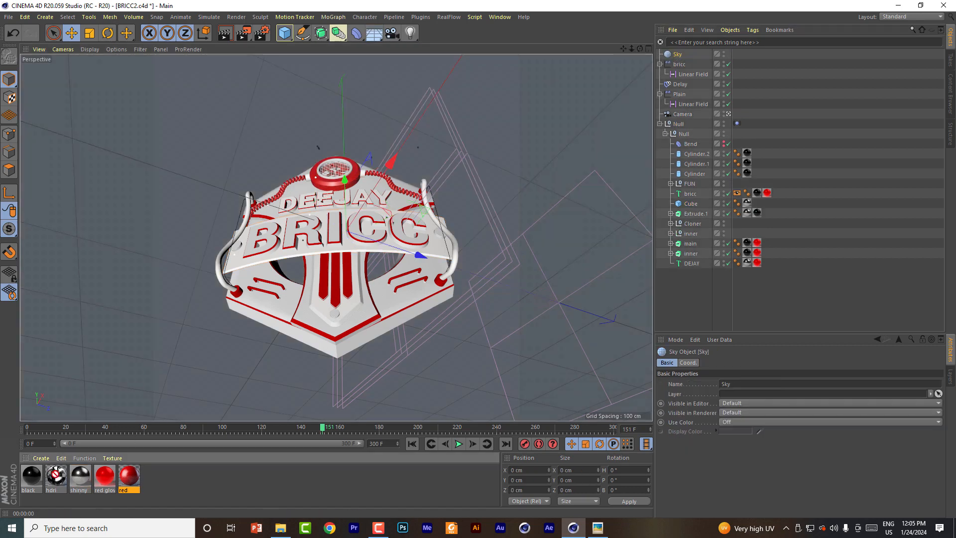
Step: Check the hdri material's luminance texture and apply the material to the Sky object
{"action": "double_click", "coordinate": [55, 476]}
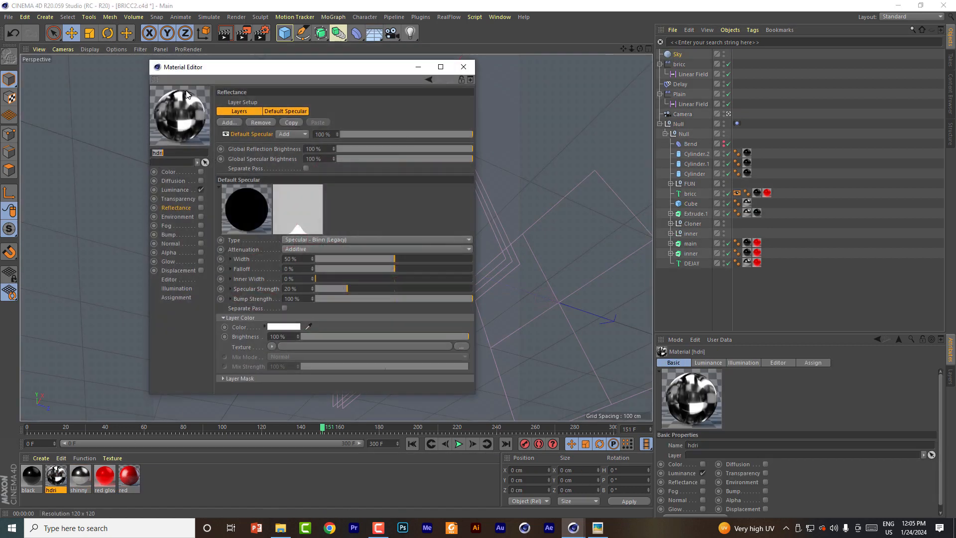
{"action": "left_click_drag", "start_coordinate": [206, 68], "coordinate": [267, 68]}
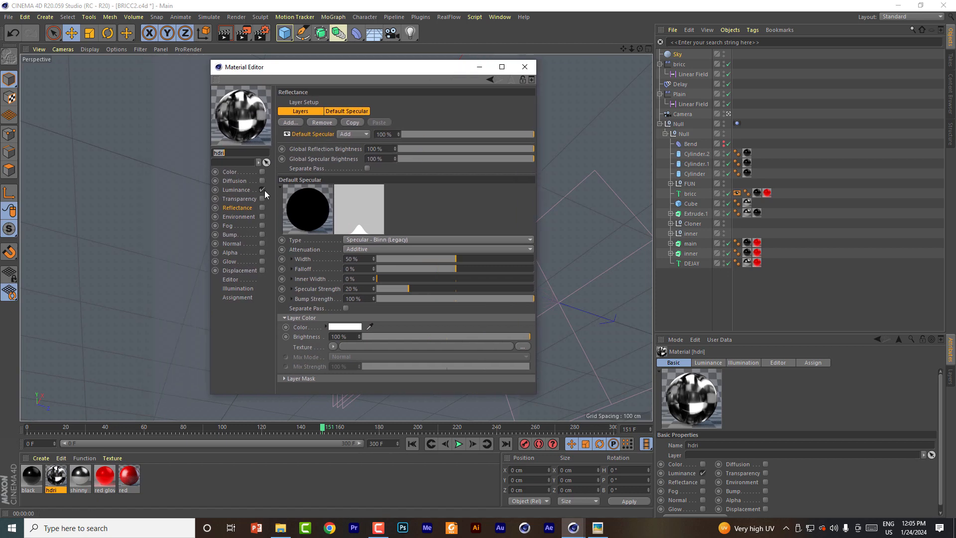
{"action": "left_click", "coordinate": [233, 190]}
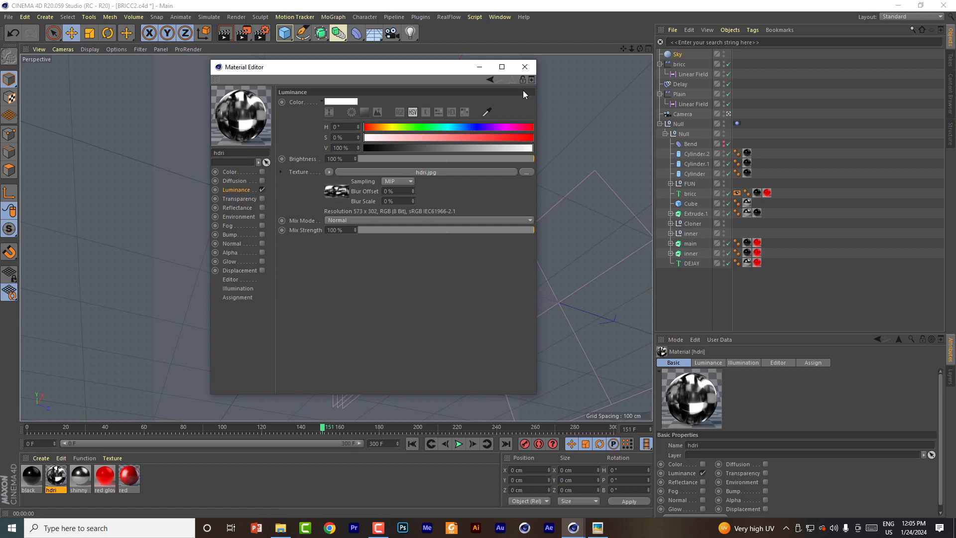
{"action": "left_click", "coordinate": [525, 66]}
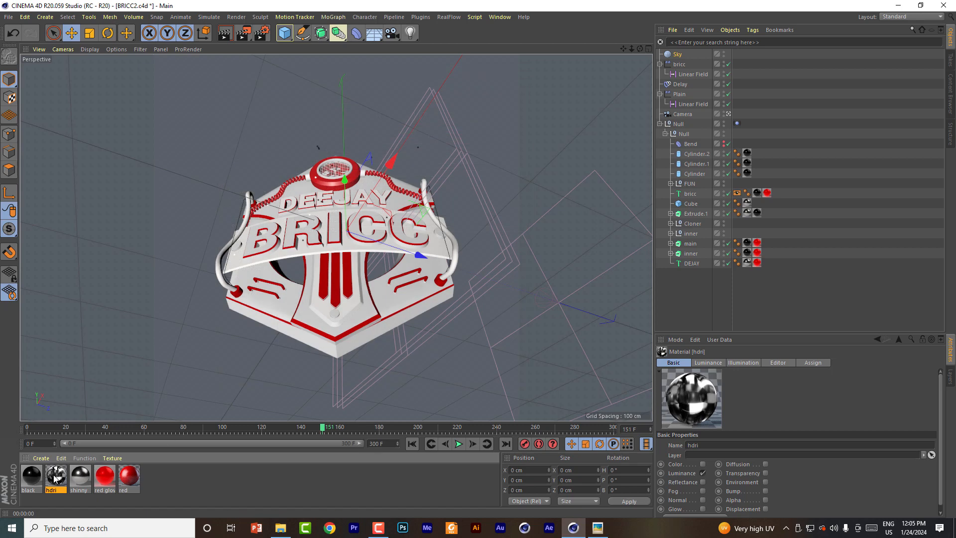
{"action": "left_click_drag", "start_coordinate": [55, 478], "coordinate": [678, 56]}
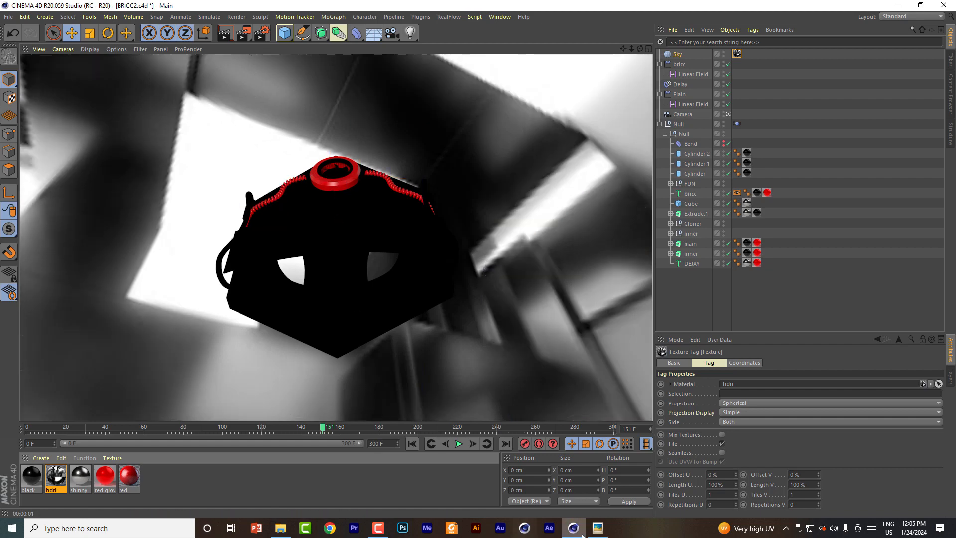
Step: Check the THUMB.png reference and test-render a close front view of the logo's upper part
{"action": "left_click", "coordinate": [598, 529]}
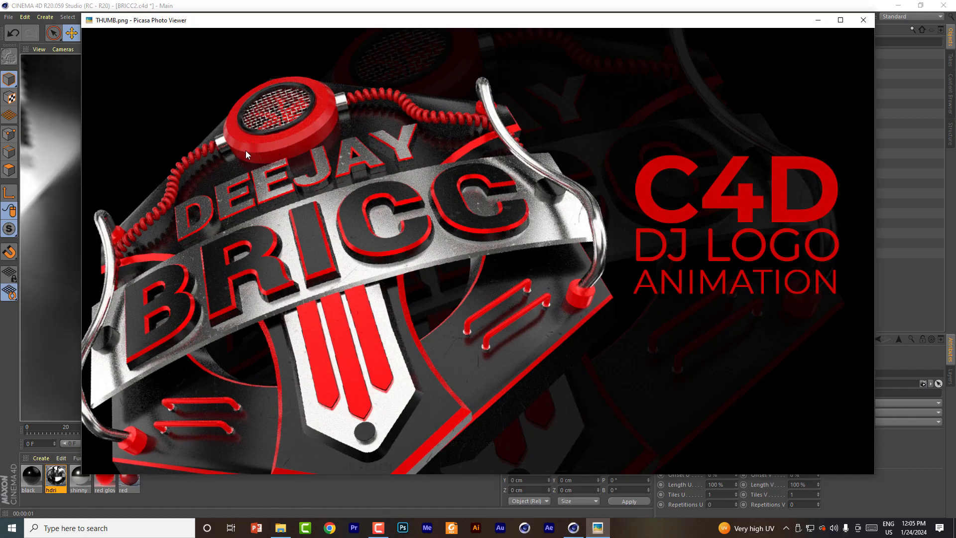
{"action": "left_click", "coordinate": [819, 21]}
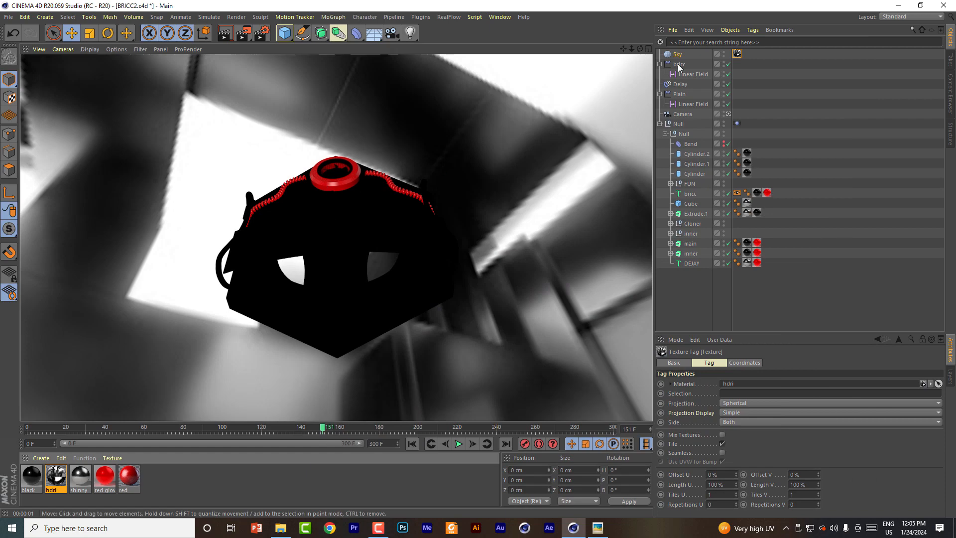
{"action": "left_click_drag", "start_coordinate": [640, 49], "coordinate": [624, 69]}
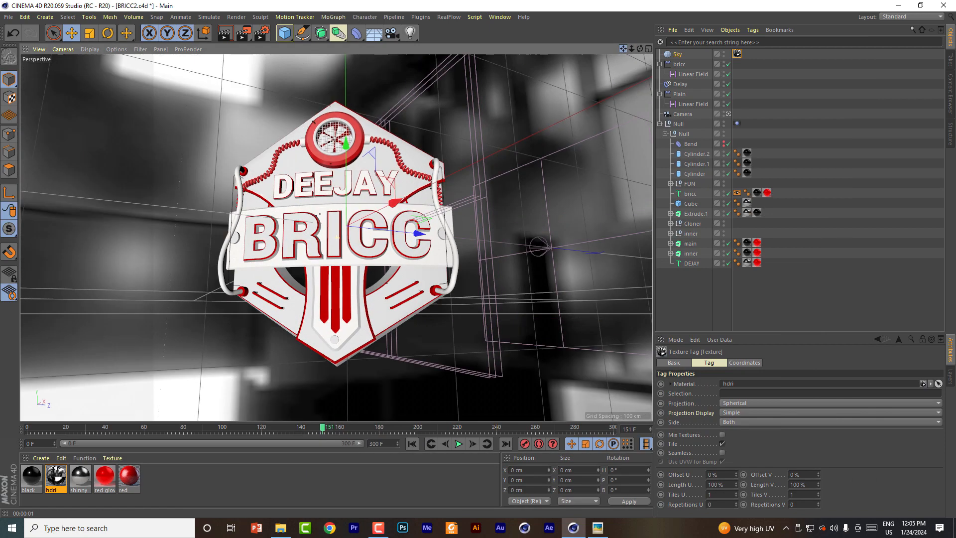
{"action": "middle_click_drag", "start_coordinate": [361, 193], "coordinate": [358, 244], "text": "alt"}
{"action": "scroll", "coordinate": [361, 193], "scroll_direction": "up", "scroll_amount": 5}
{"action": "scroll", "coordinate": [361, 193], "scroll_direction": "down", "scroll_amount": 1}
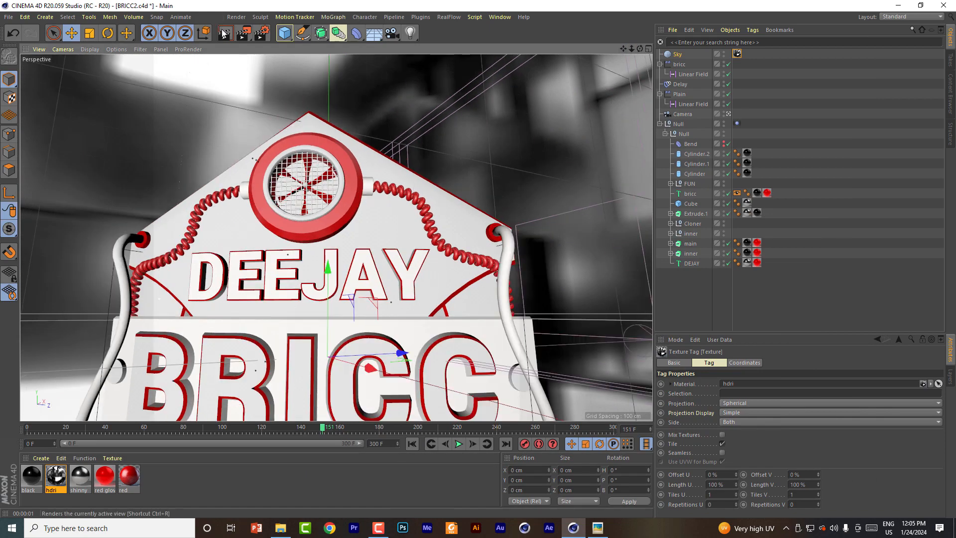
{"action": "left_click", "coordinate": [223, 33]}
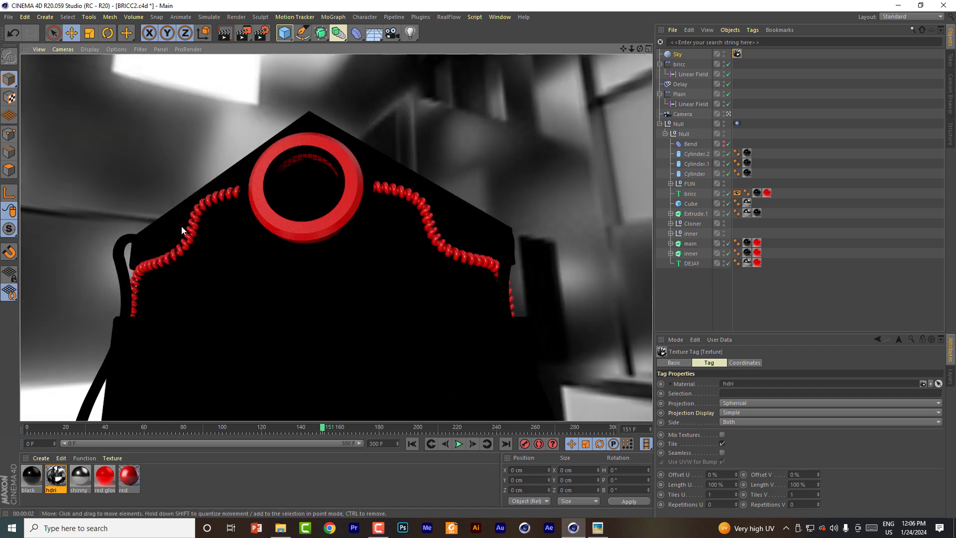
Step: Inspect the red material in its editor and test-render a wider front view of the logo with the sky
{"action": "right_click_drag", "start_coordinate": [182, 261], "coordinate": [176, 378], "text": "alt"}
{"action": "double_click", "coordinate": [129, 476]}
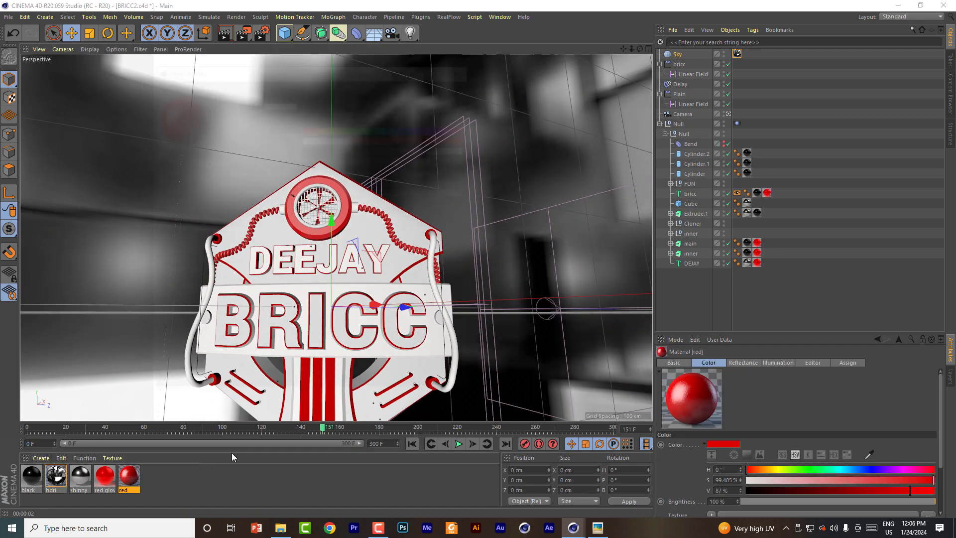
{"action": "left_click_drag", "start_coordinate": [322, 72], "coordinate": [443, 72]}
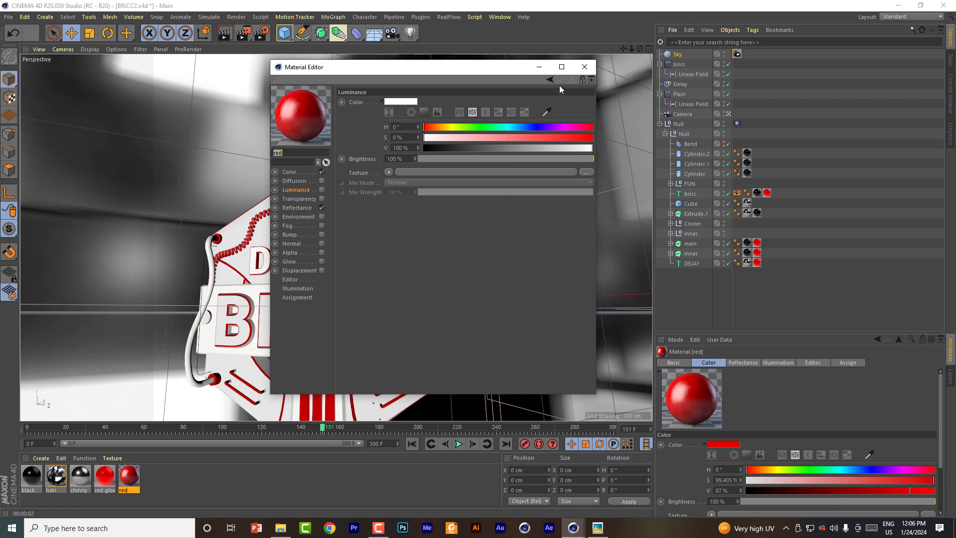
{"action": "left_click", "coordinate": [585, 67]}
{"action": "left_click", "coordinate": [677, 53]}
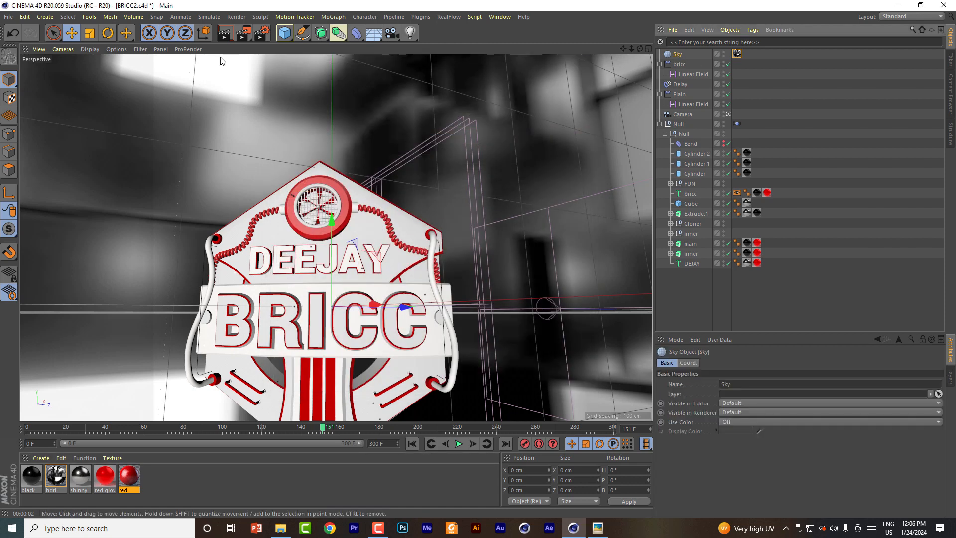
{"action": "left_click", "coordinate": [224, 33]}
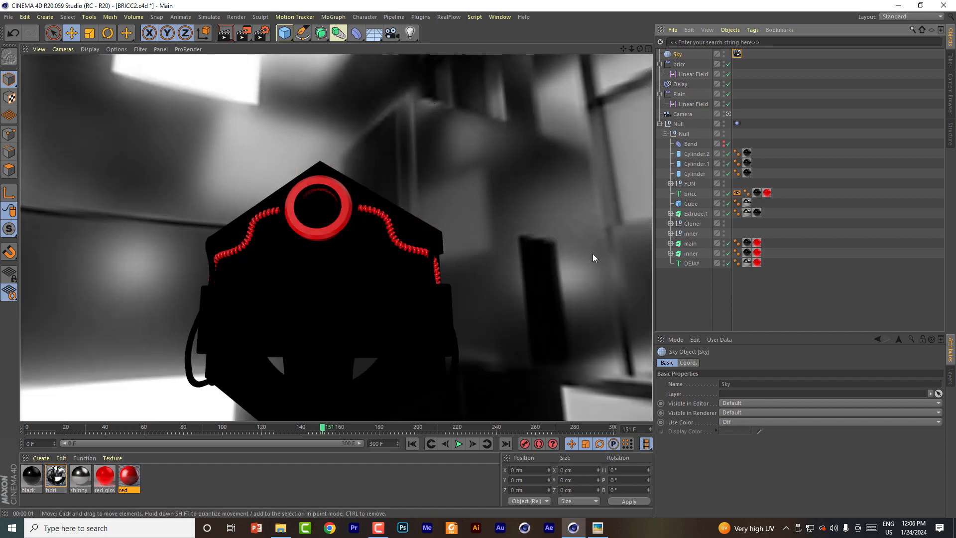
Step: Add a Compositing tag to the Sky object
{"action": "right_click", "coordinate": [677, 53]}
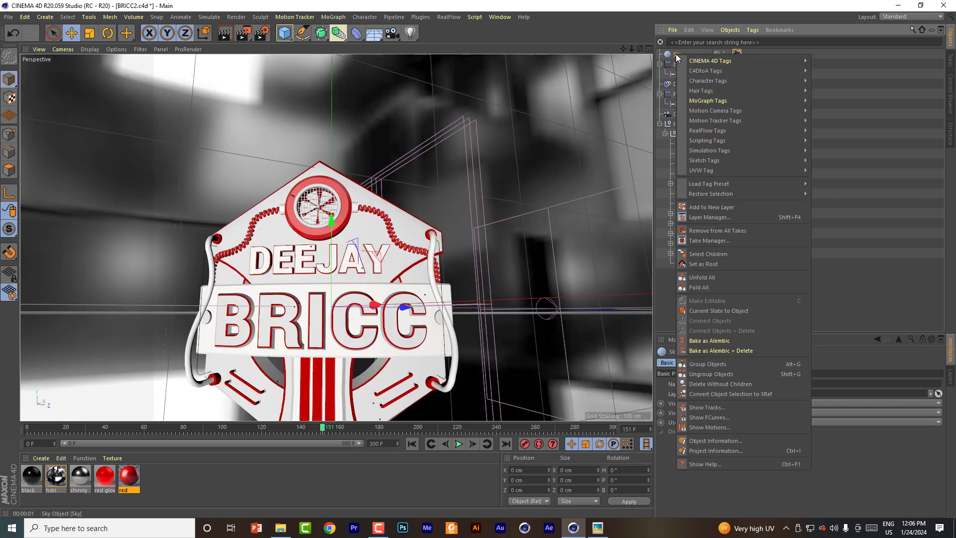
{"action": "mouse_move", "coordinate": [718, 60]}
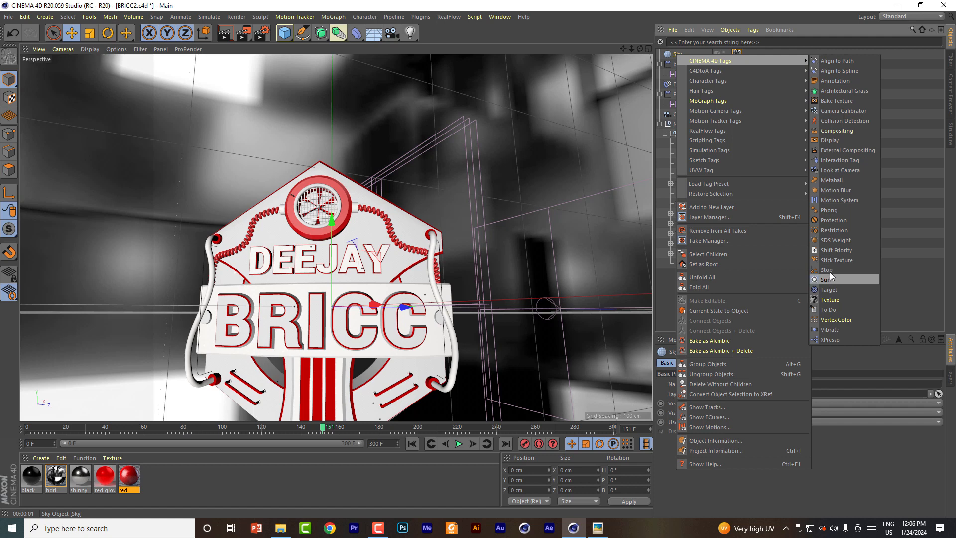
{"action": "left_click", "coordinate": [844, 131]}
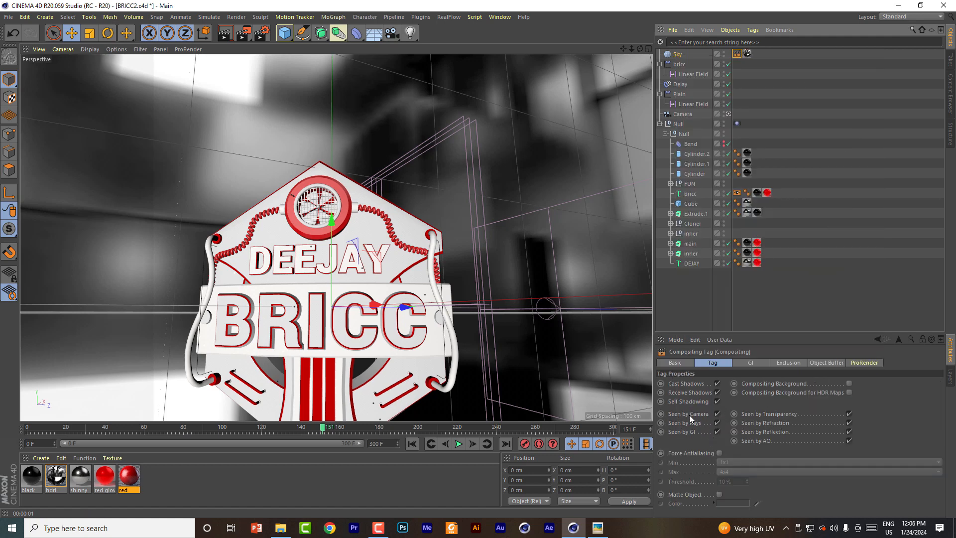
Step: Turn off Seen by Camera in the Sky's Compositing tag and test-render the logo against the hidden sky
{"action": "left_click", "coordinate": [717, 414]}
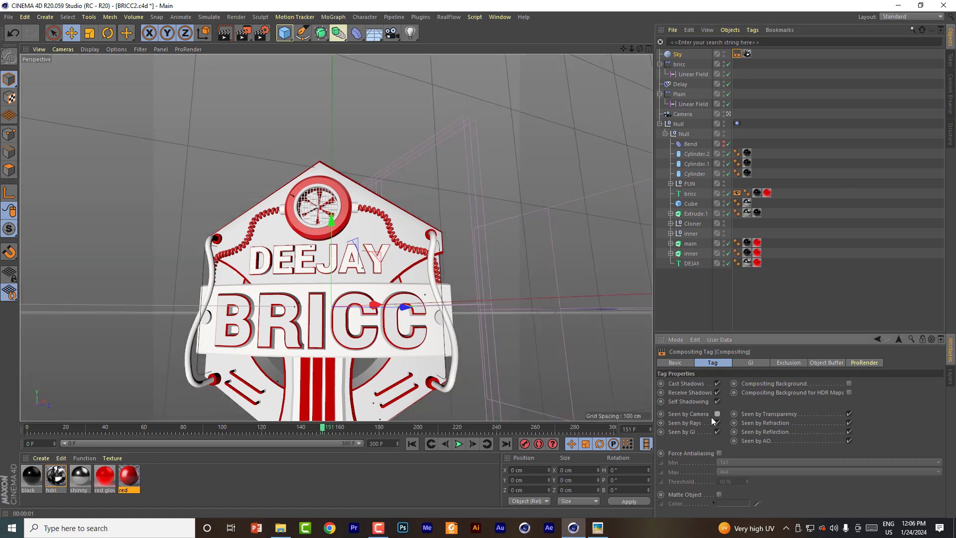
{"action": "left_click", "coordinate": [225, 33]}
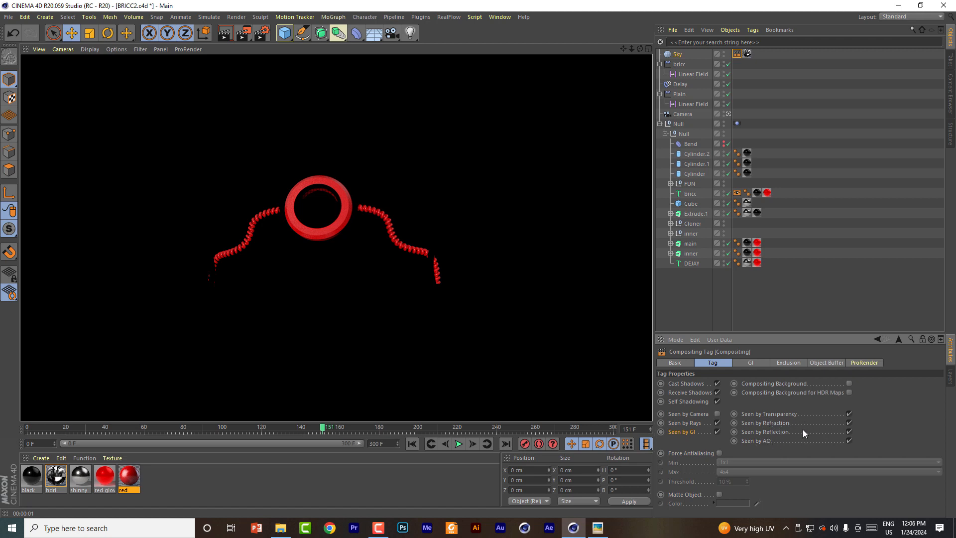
{"action": "left_click", "coordinate": [678, 54]}
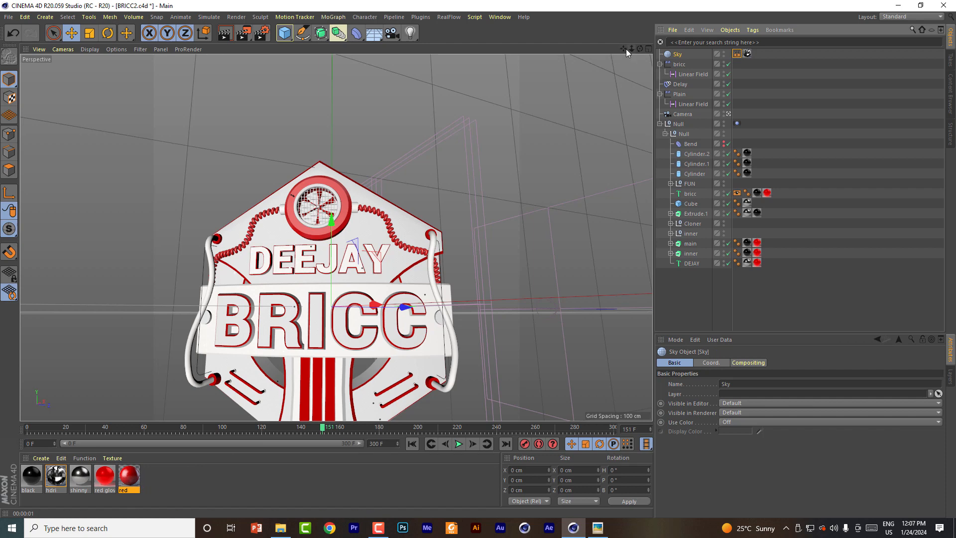
Step: Check the Arnold red glow material against the standard red one and duplicate the red material
{"action": "left_click_drag", "start_coordinate": [624, 48], "coordinate": [636, 1]}
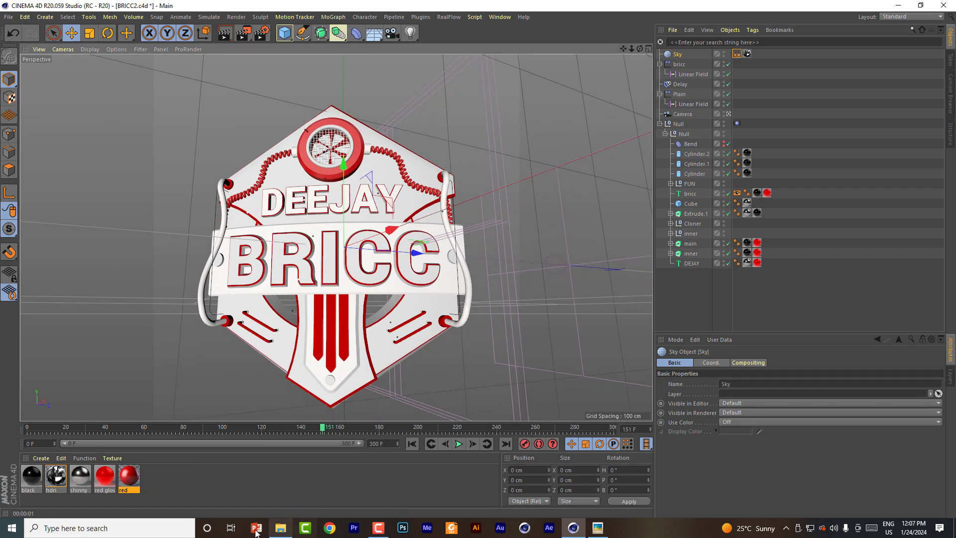
{"action": "left_click", "coordinate": [106, 478]}
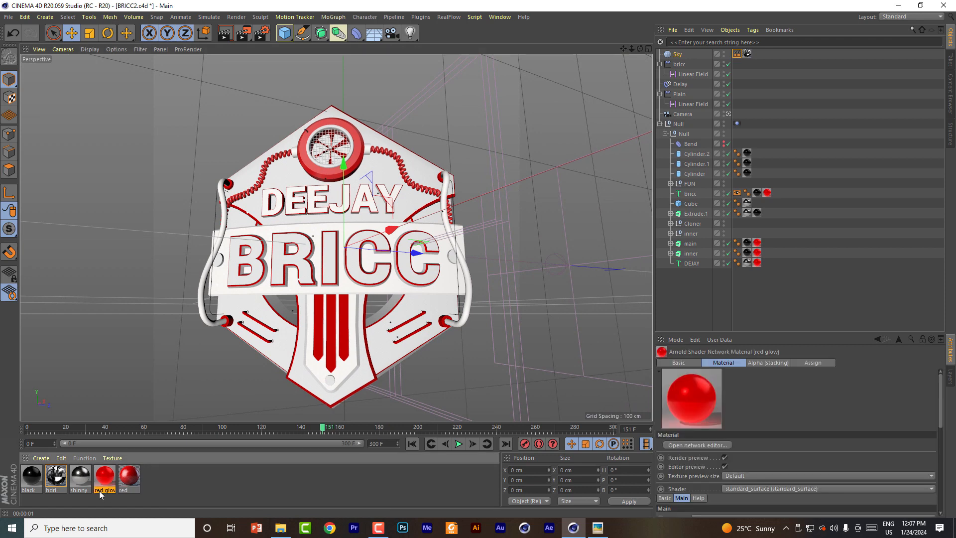
{"action": "left_click", "coordinate": [130, 477]}
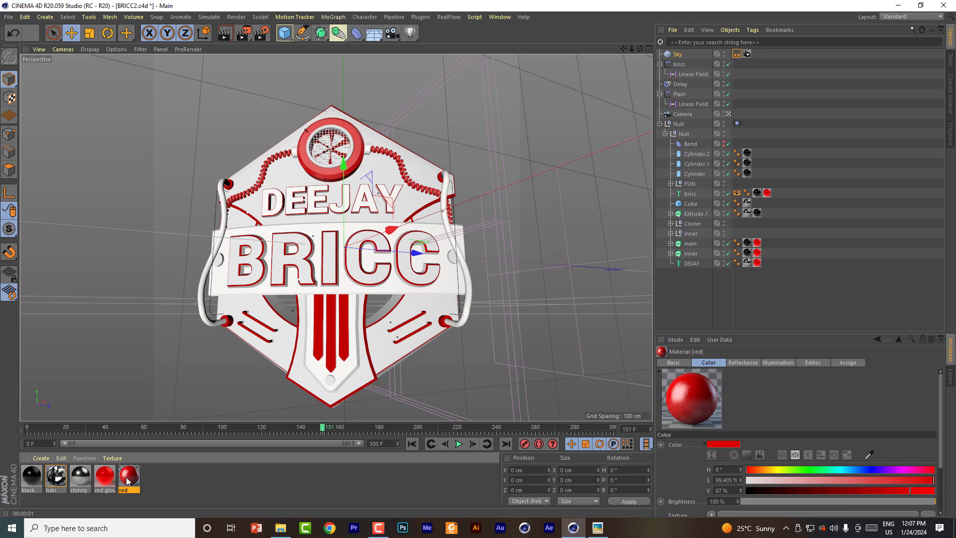
{"action": "left_click_drag", "start_coordinate": [129, 481], "coordinate": [196, 485], "text": "ctrl"}
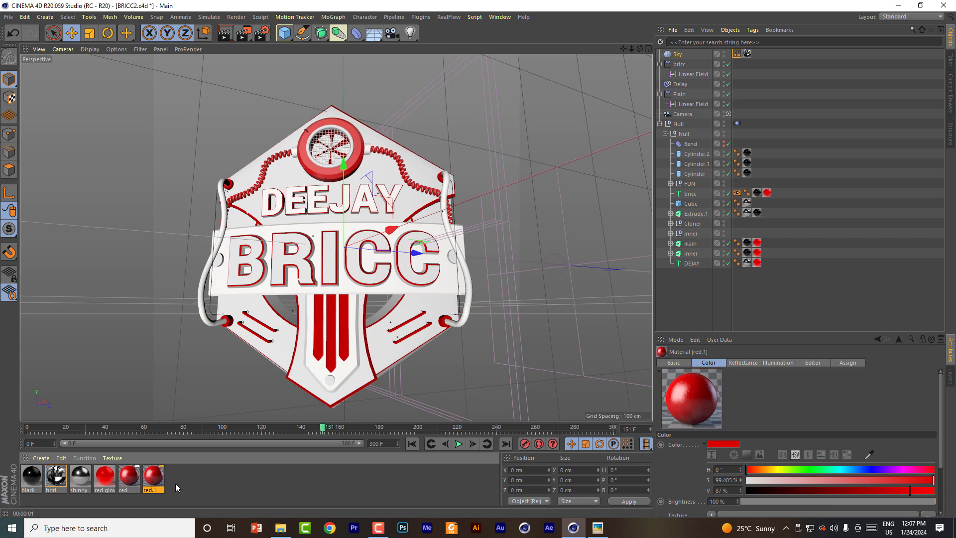
Step: Enable Luminance on the copied red material with 100% saturation and 79% value, and disable its Color channel
{"action": "double_click", "coordinate": [154, 477]}
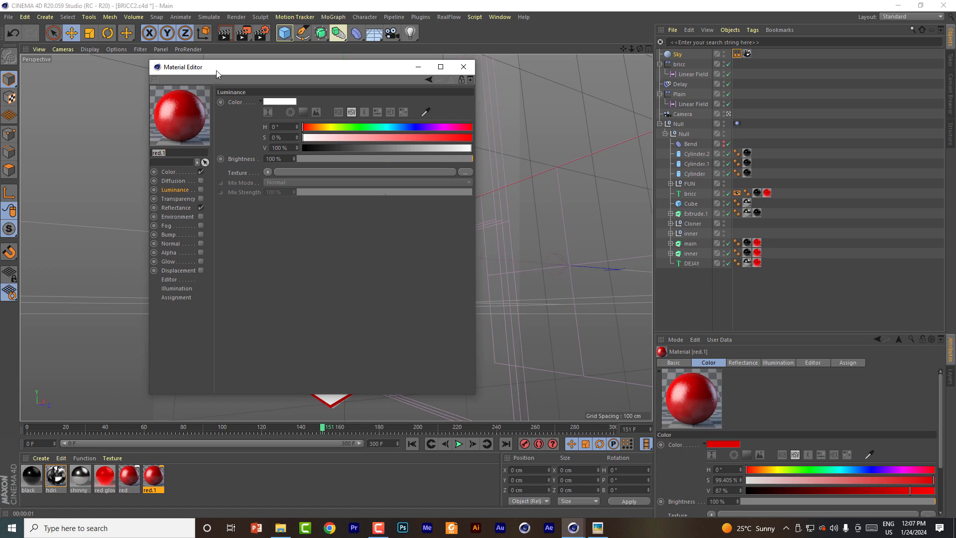
{"action": "left_click_drag", "start_coordinate": [216, 71], "coordinate": [348, 77]}
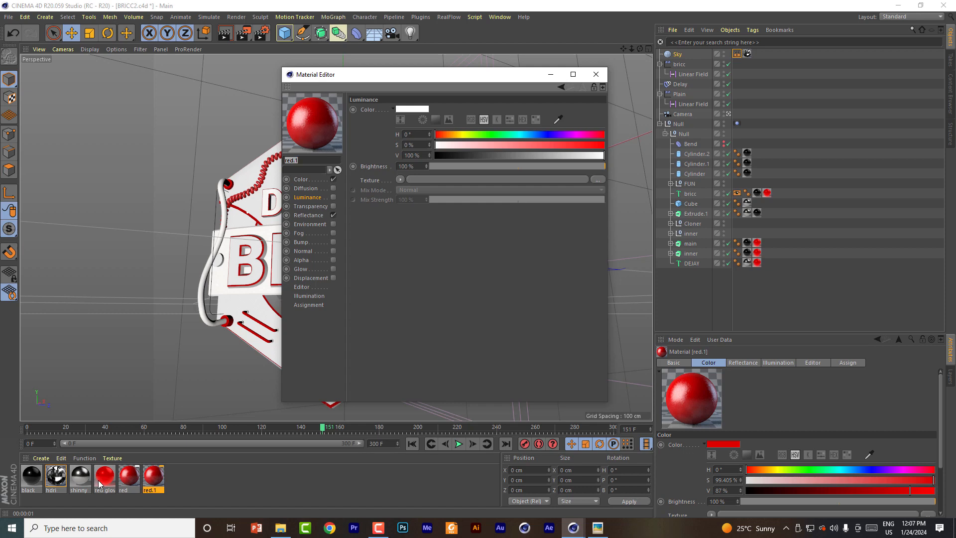
{"action": "left_click_drag", "start_coordinate": [362, 74], "coordinate": [473, 79]}
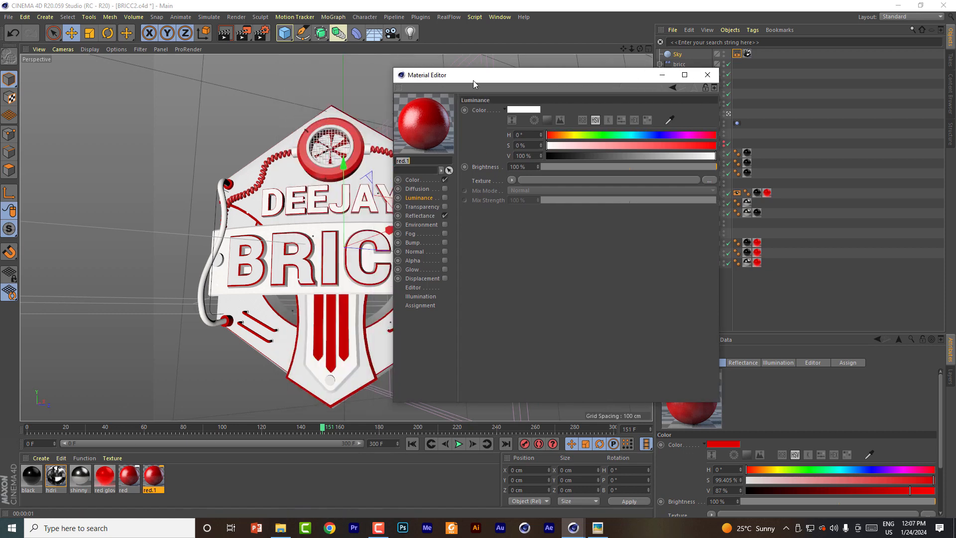
{"action": "left_click", "coordinate": [445, 197]}
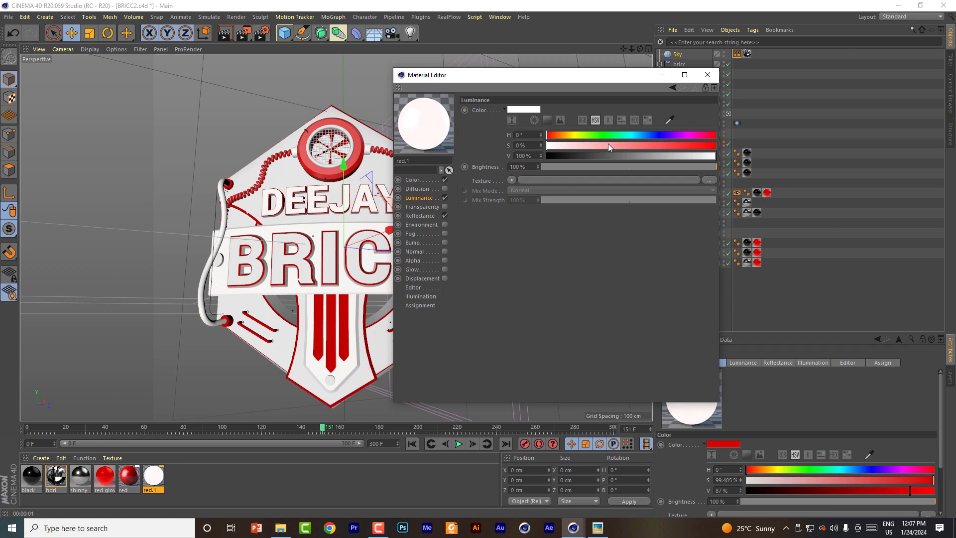
{"action": "left_click_drag", "start_coordinate": [608, 144], "coordinate": [720, 147]}
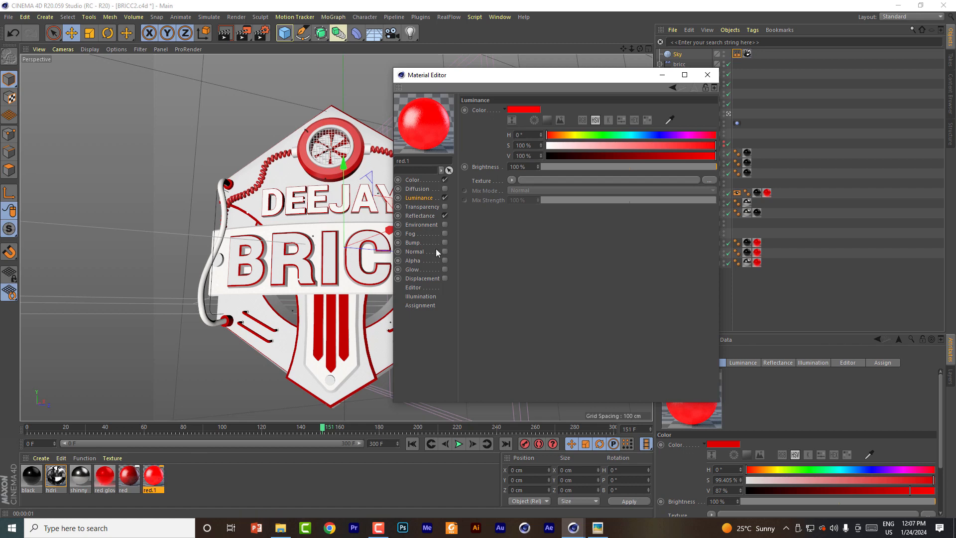
{"action": "left_click", "coordinate": [444, 180]}
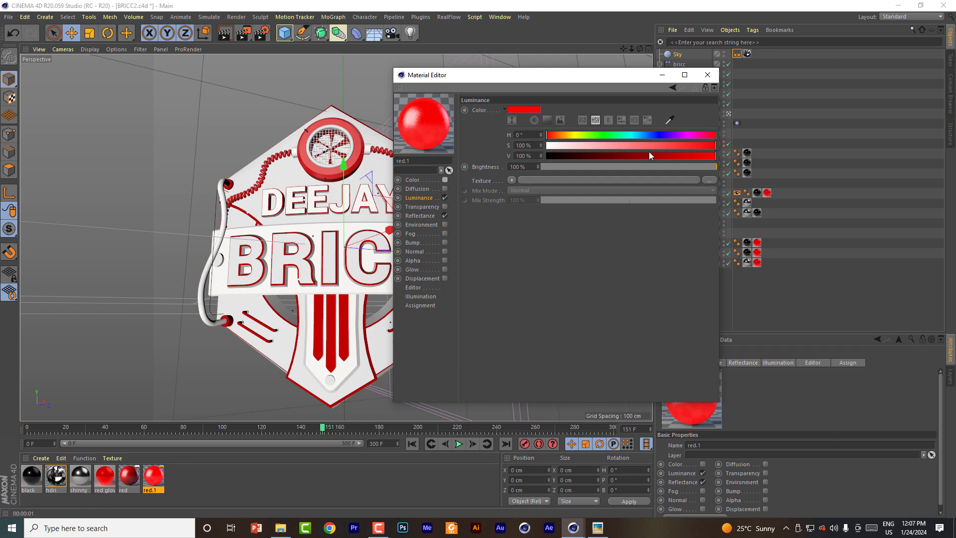
{"action": "left_click_drag", "start_coordinate": [713, 156], "coordinate": [680, 158]}
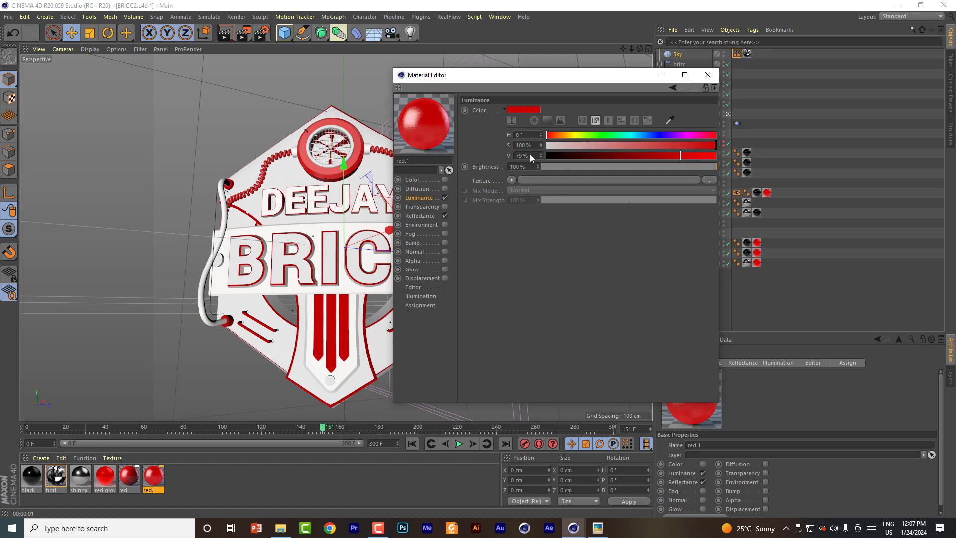
{"action": "left_click", "coordinate": [707, 75]}
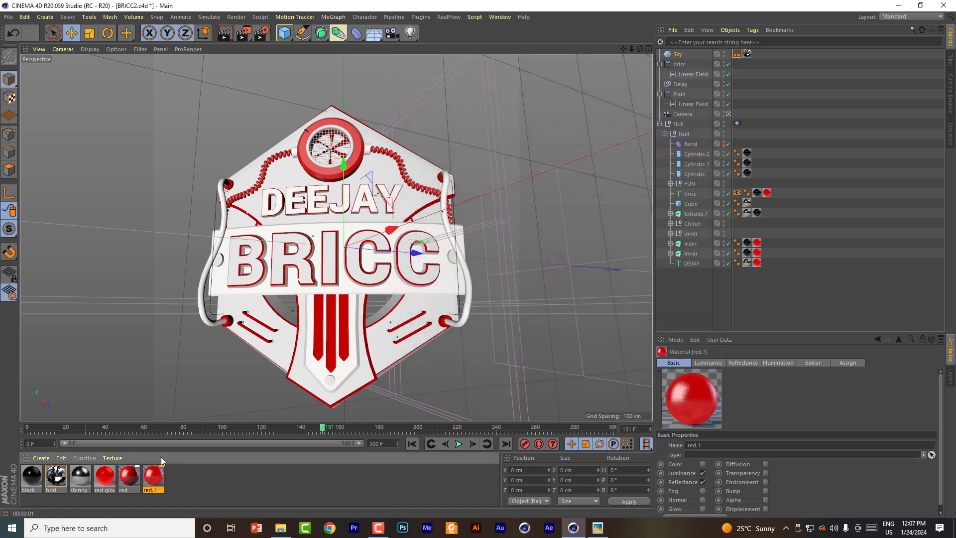
Step: Rename the copied luminous red material as red glow
{"action": "double_click", "coordinate": [154, 476]}
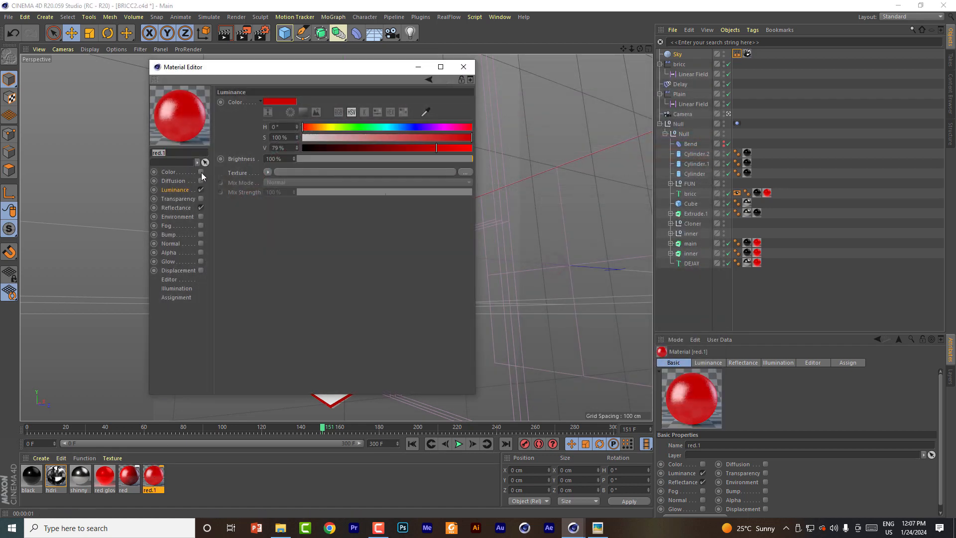
{"action": "left_click", "coordinate": [172, 154]}
{"action": "left_click", "coordinate": [249, 270]}
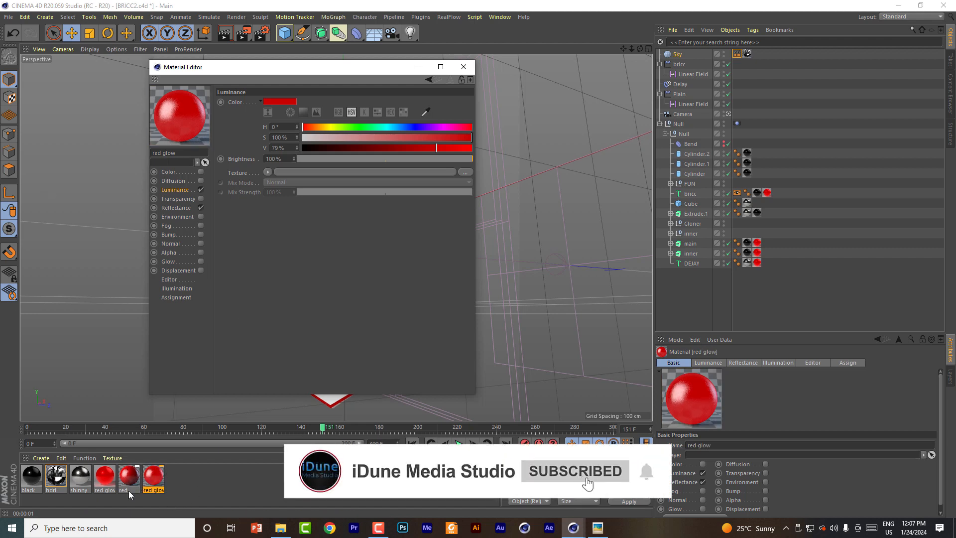
Step: Toggle the new red glow material's Luminance and Color channels to compare their effect on the preview
{"action": "left_click", "coordinate": [201, 190]}
{"action": "left_click", "coordinate": [201, 190]}
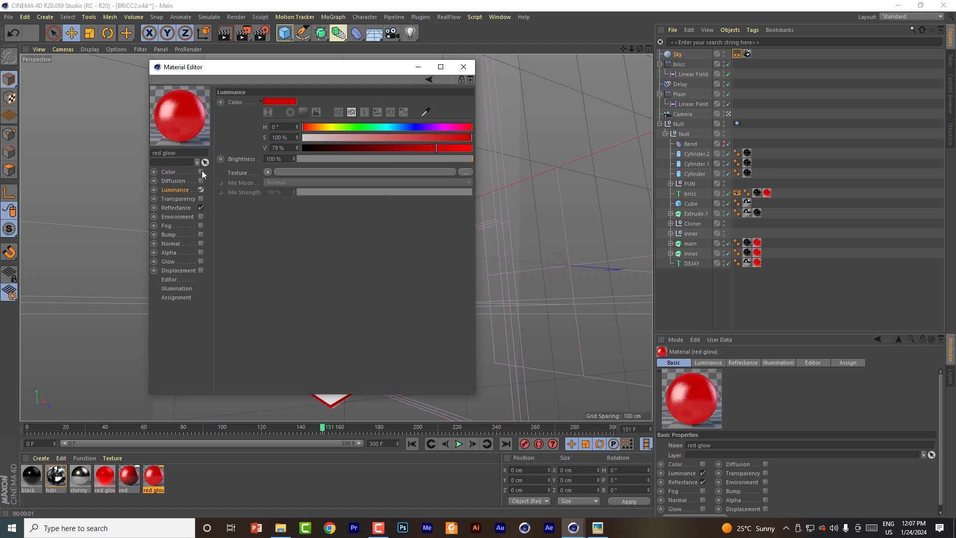
{"action": "left_click", "coordinate": [201, 171]}
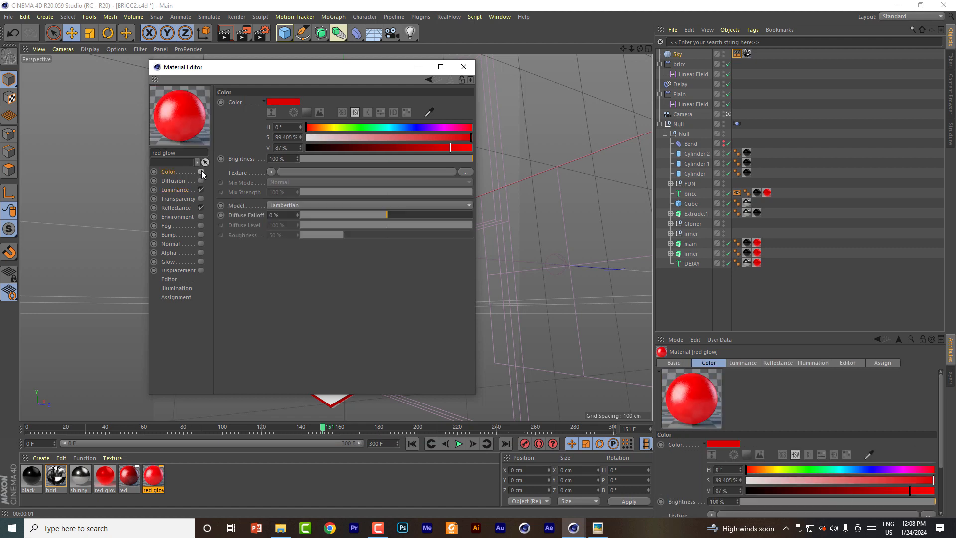
{"action": "left_click", "coordinate": [201, 171]}
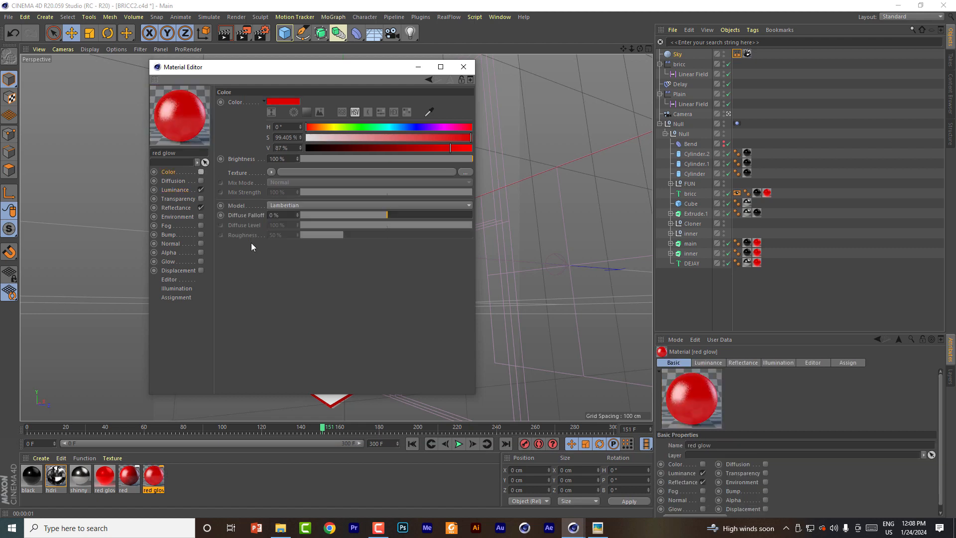
{"action": "left_click", "coordinate": [463, 67]}
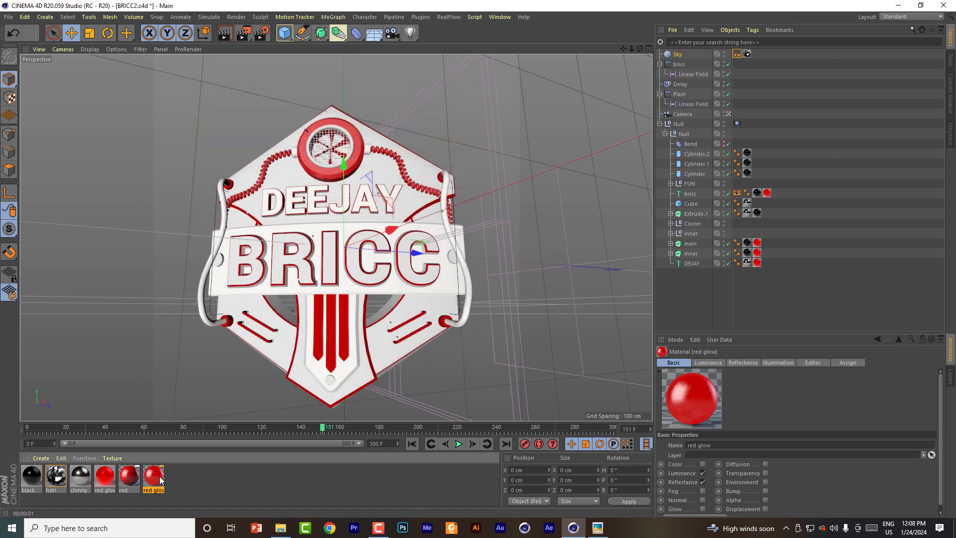
Step: Replace the Arnold red glow material with the new standard red glow and test-render the whole logo
{"action": "left_click_drag", "start_coordinate": [160, 480], "coordinate": [107, 478]}
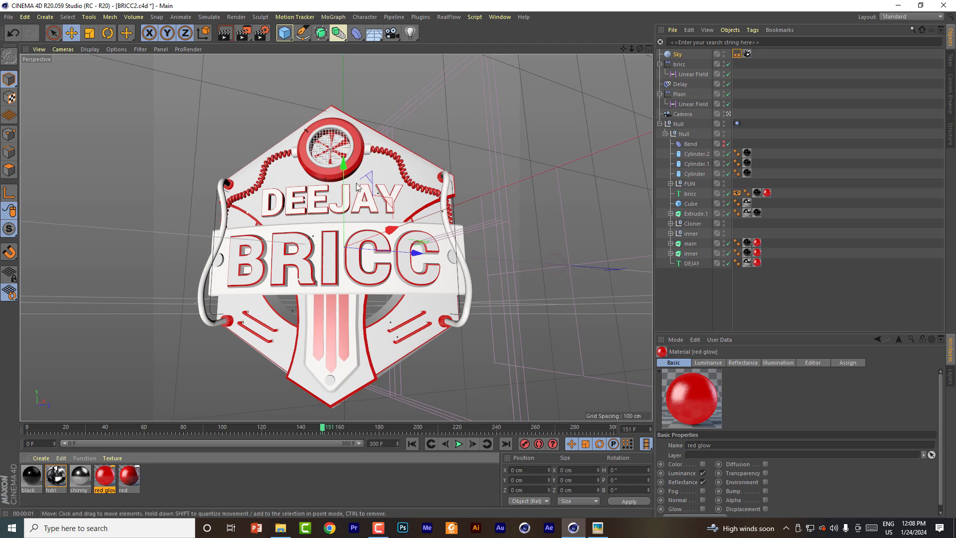
{"action": "left_click", "coordinate": [226, 34]}
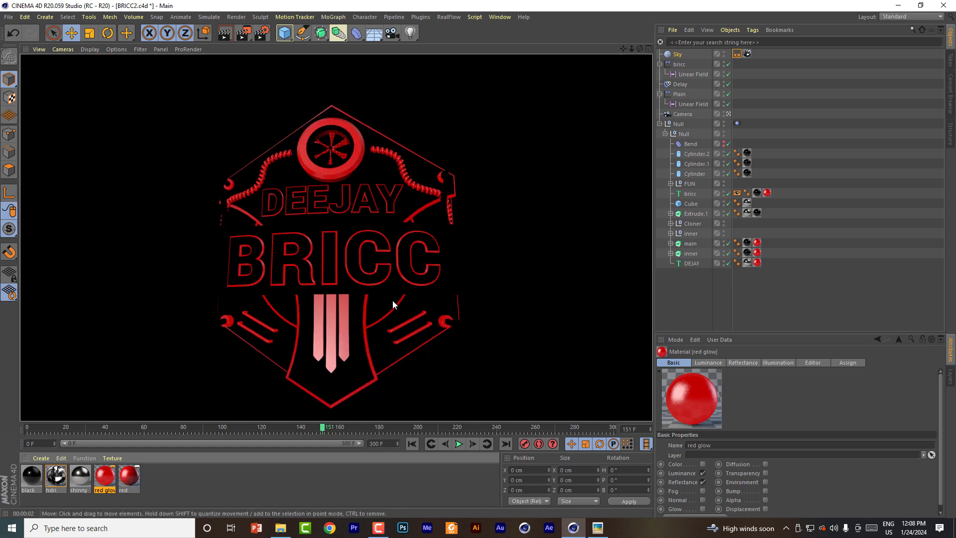
Step: Check the THUMB.png reference for the metallic parts and inspect the Arnold shinny material
{"action": "left_click", "coordinate": [598, 528]}
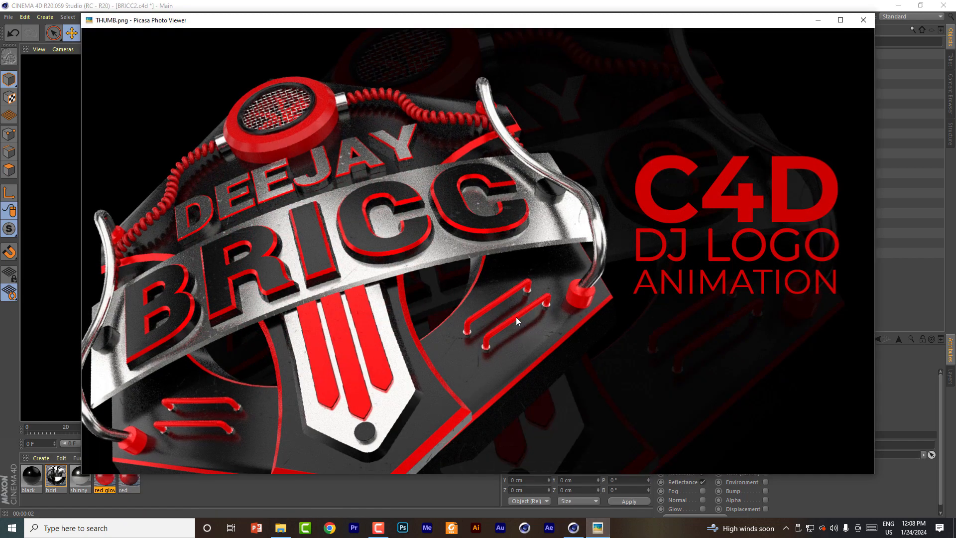
{"action": "left_click", "coordinate": [818, 20]}
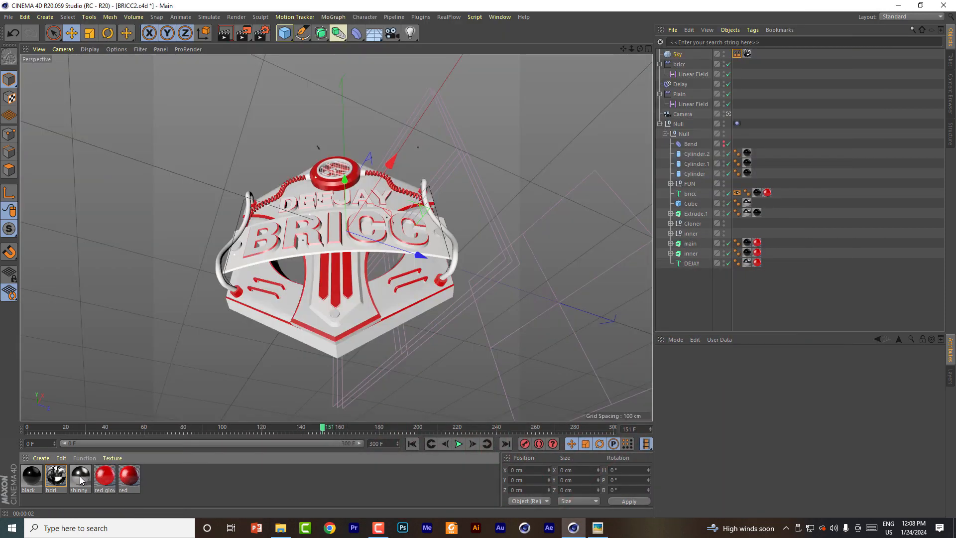
{"action": "left_click", "coordinate": [80, 477]}
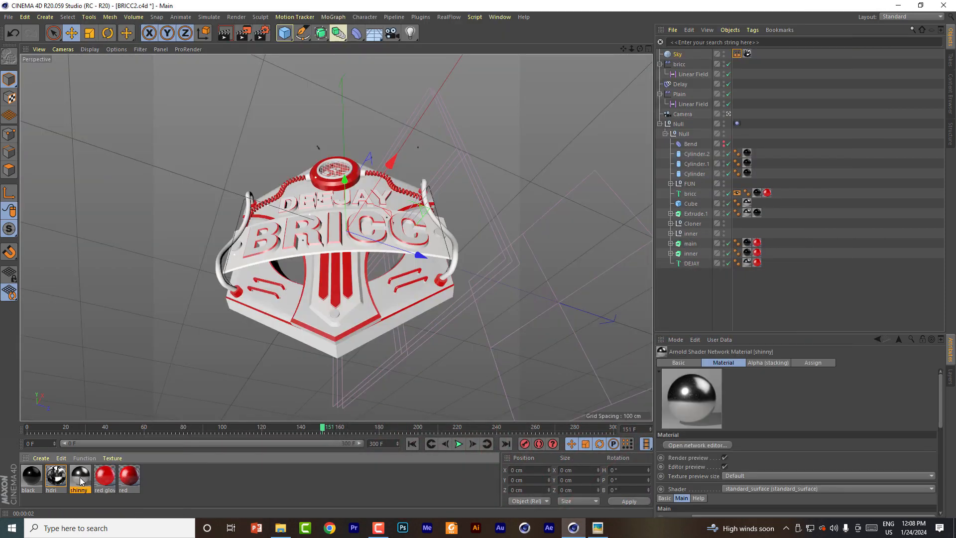
{"action": "left_click", "coordinate": [598, 527]}
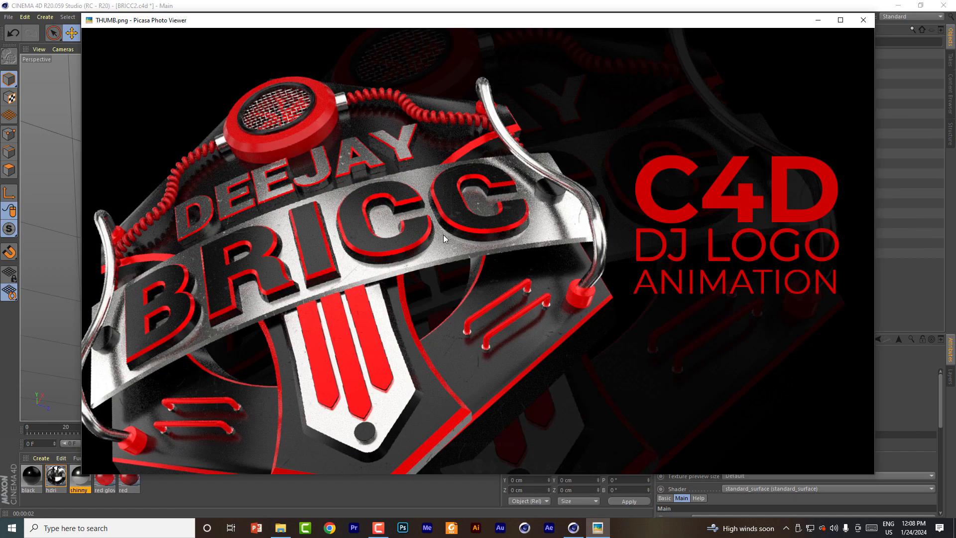
{"action": "left_click", "coordinate": [817, 21]}
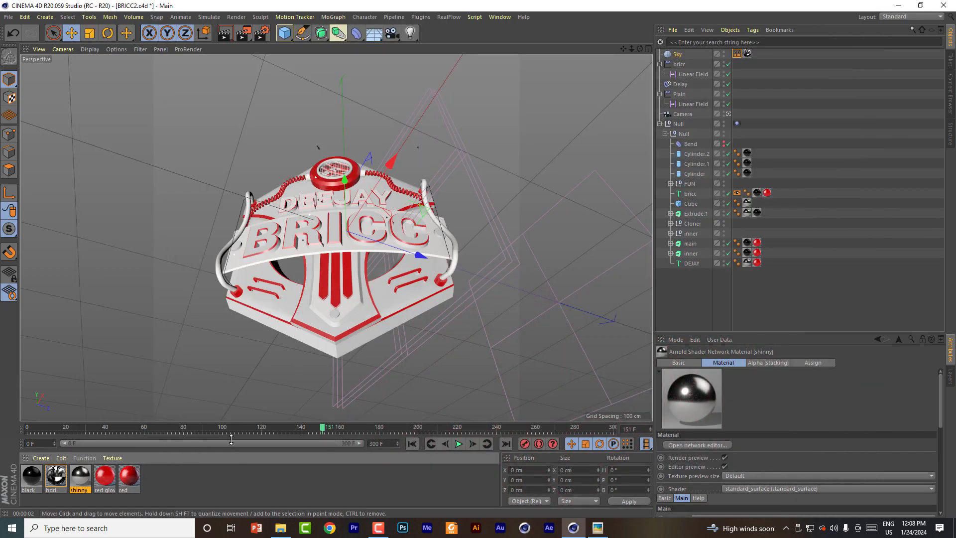
Step: Create a new standard material and name it shinny
{"action": "left_click", "coordinate": [126, 479]}
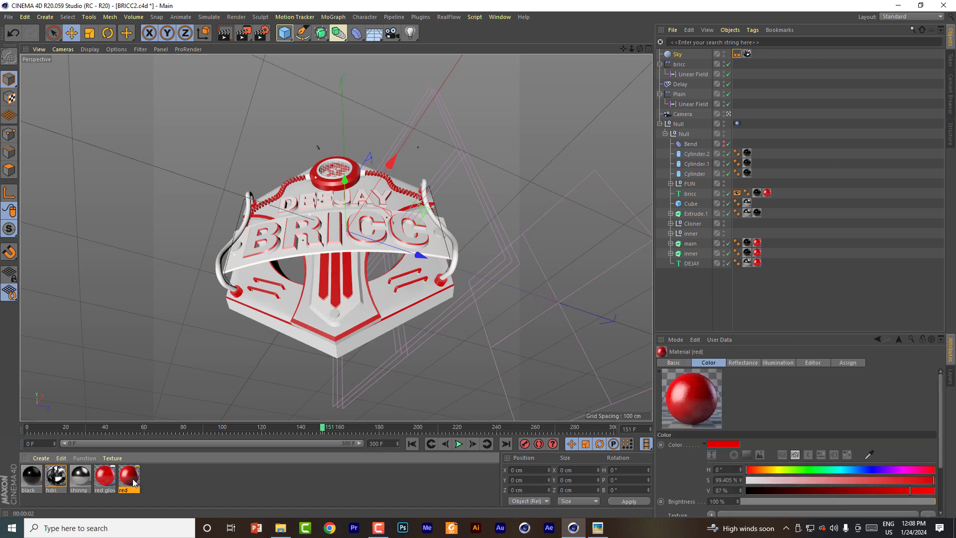
{"action": "left_click", "coordinate": [30, 476]}
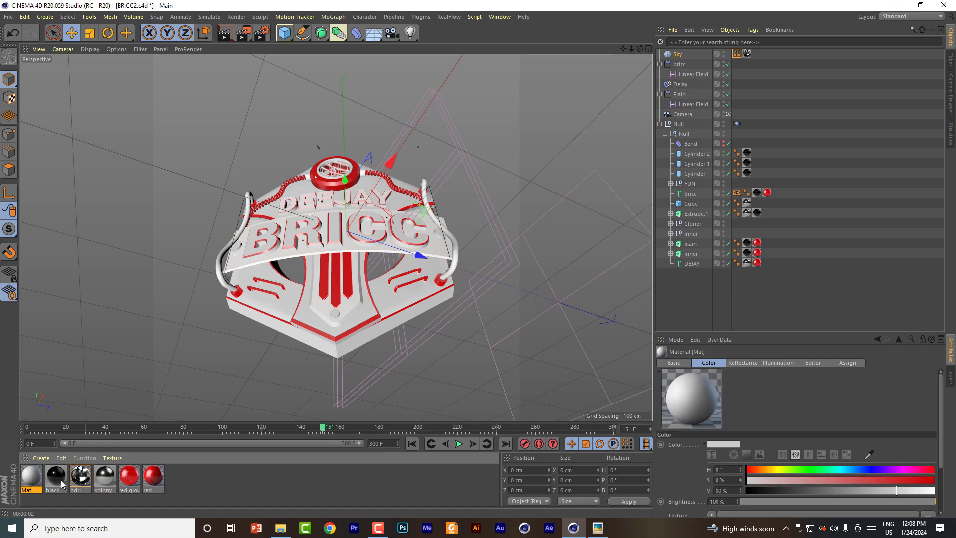
{"action": "double_click", "coordinate": [31, 476]}
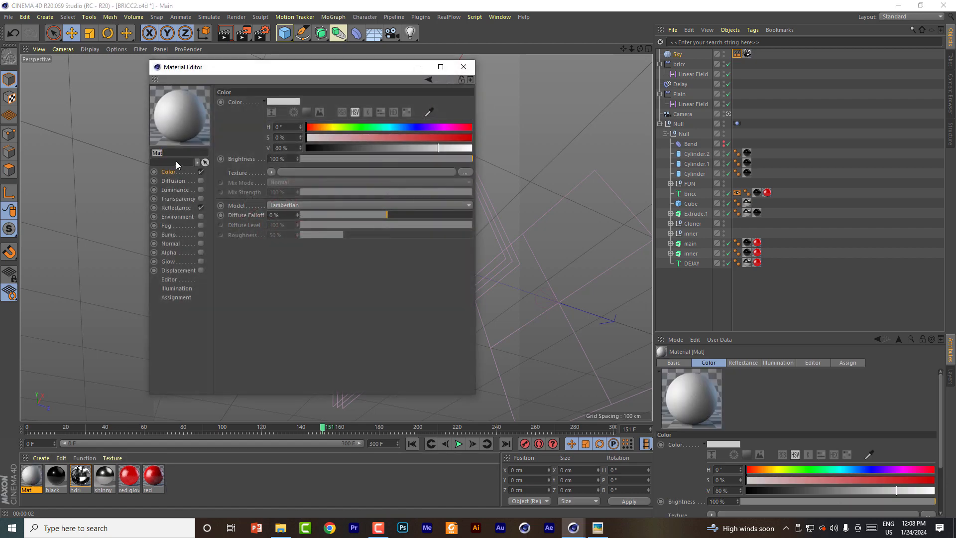
{"action": "type", "text": "shinny"}
Step: Add a Reflection (Legacy) layer to the standard shinny material's reflectance
{"action": "left_click", "coordinate": [180, 207]}
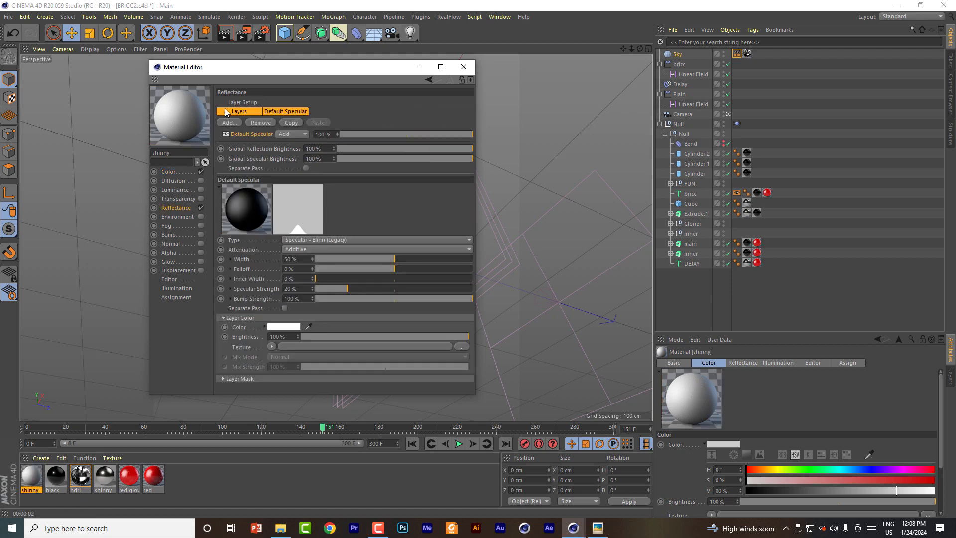
{"action": "left_click", "coordinate": [228, 123]}
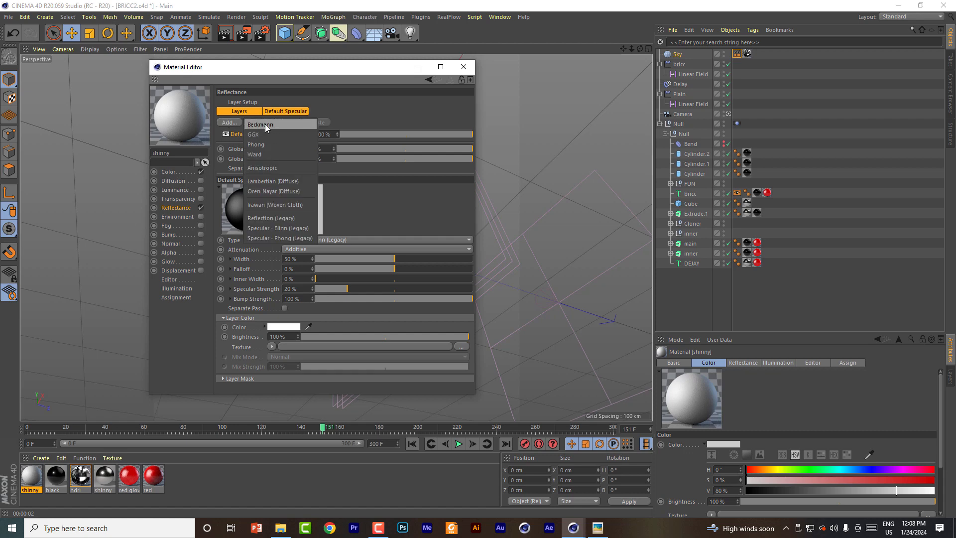
{"action": "left_click", "coordinate": [272, 218]}
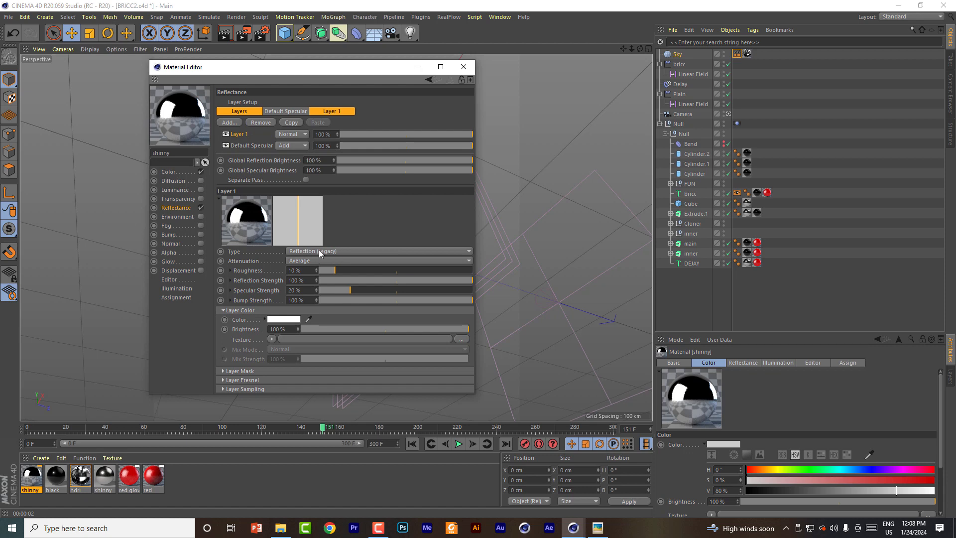
Step: Set the shinny reflection layer's attenuation to Metal and its layer color brightness to 37%
{"action": "left_click", "coordinate": [332, 251]}
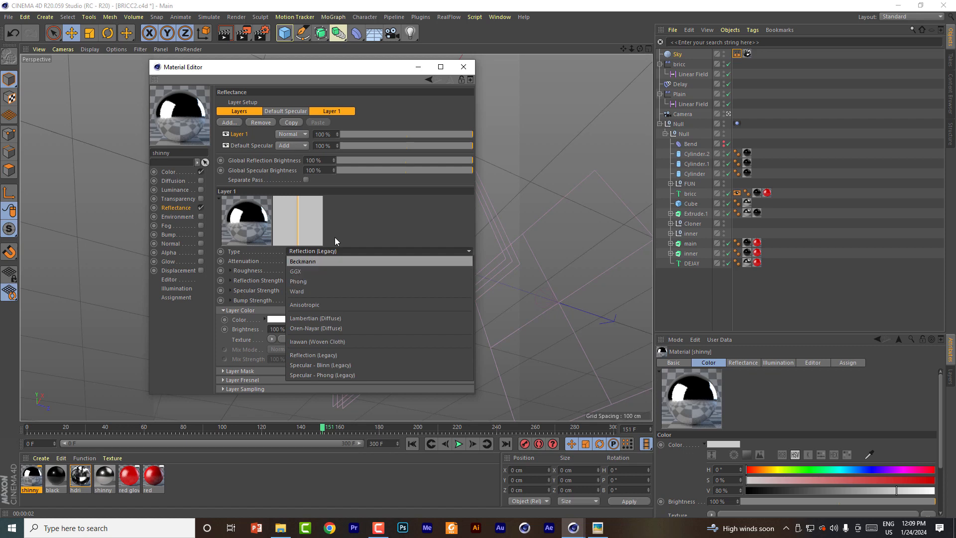
{"action": "left_click", "coordinate": [308, 253]}
{"action": "left_click", "coordinate": [330, 260]}
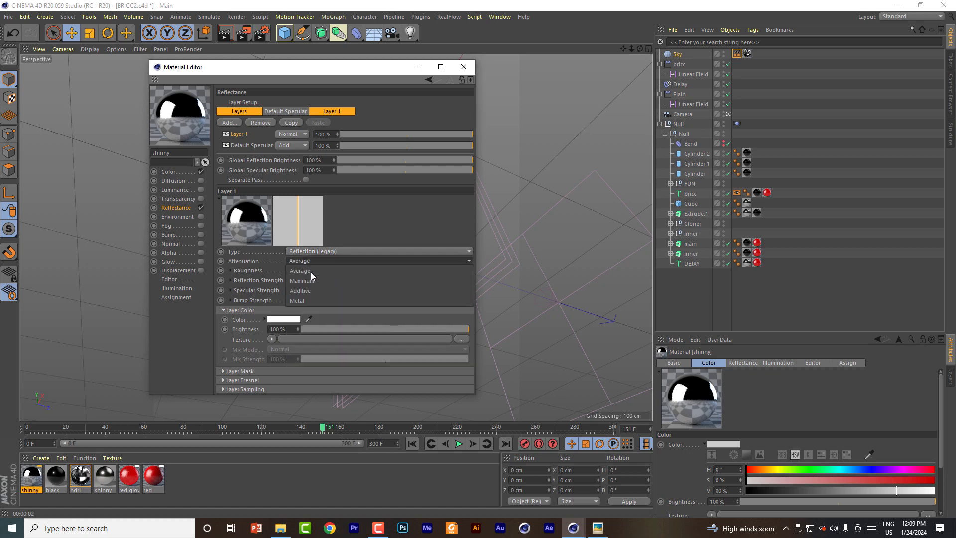
{"action": "left_click", "coordinate": [297, 302]}
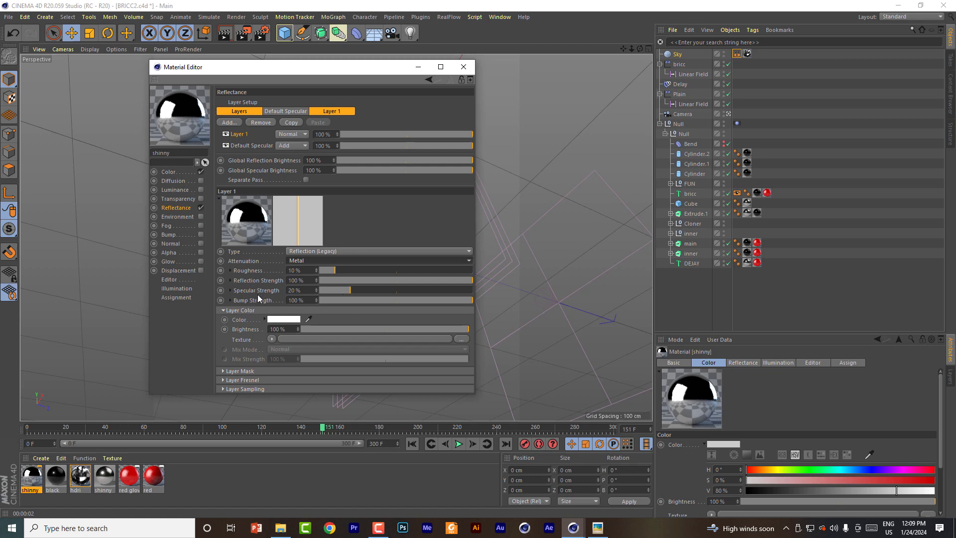
{"action": "mouse_move", "coordinate": [375, 329]}
{"action": "left_mouse_down"}
{"action": "mouse_move", "coordinate": [295, 327]}
{"action": "mouse_move", "coordinate": [367, 327]}
{"action": "left_mouse_up"}
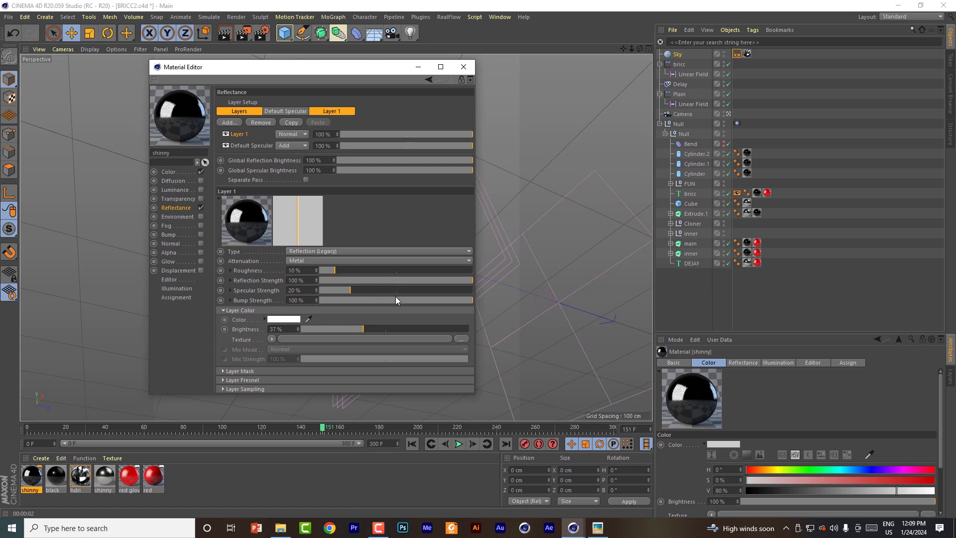
{"action": "left_click", "coordinate": [463, 67]}
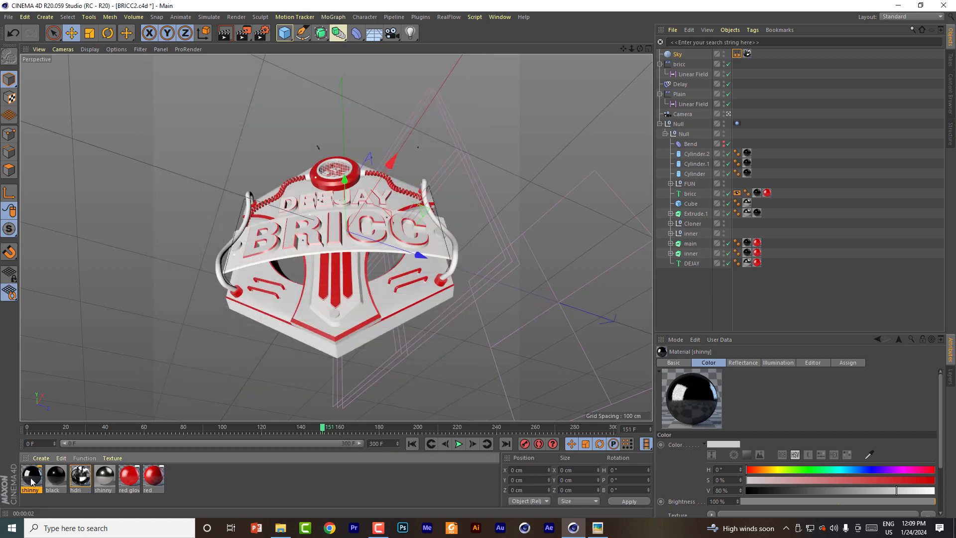
Step: Replace the Arnold shinny material with the new standard shinny material and test-render the logo
{"action": "left_click_drag", "start_coordinate": [31, 478], "coordinate": [104, 471]}
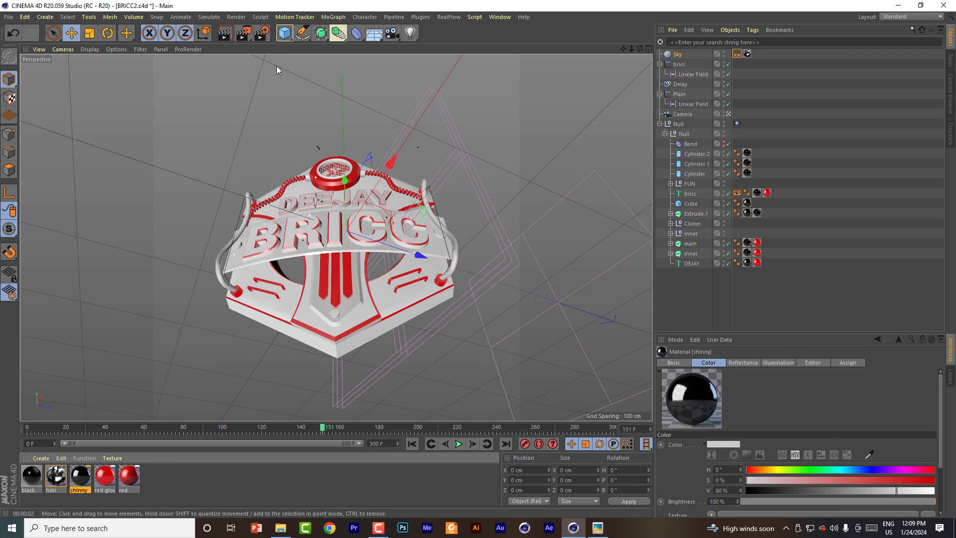
{"action": "left_click", "coordinate": [227, 35]}
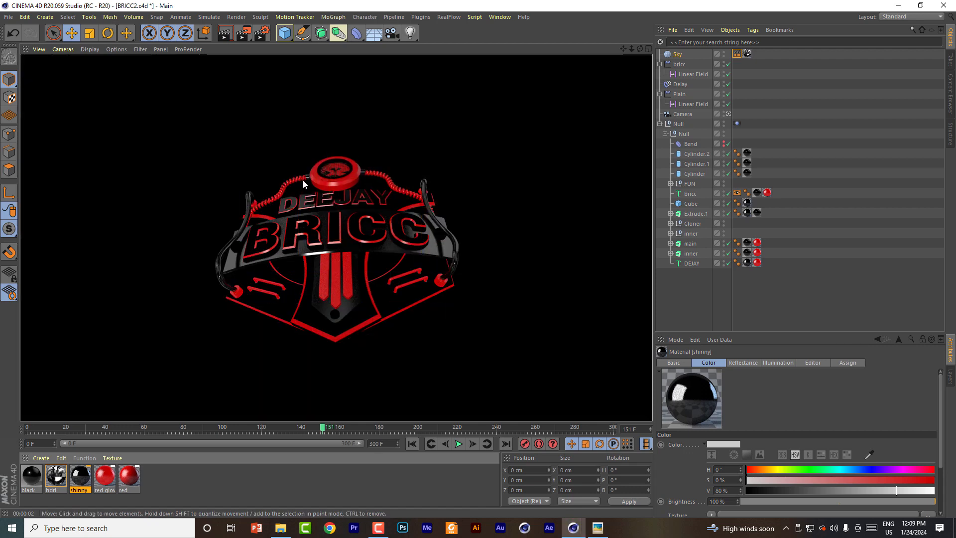
Step: Test-render the logo from a closer angle and open the shinny material for editing
{"action": "left_click_drag", "start_coordinate": [632, 48], "coordinate": [605, 32]}
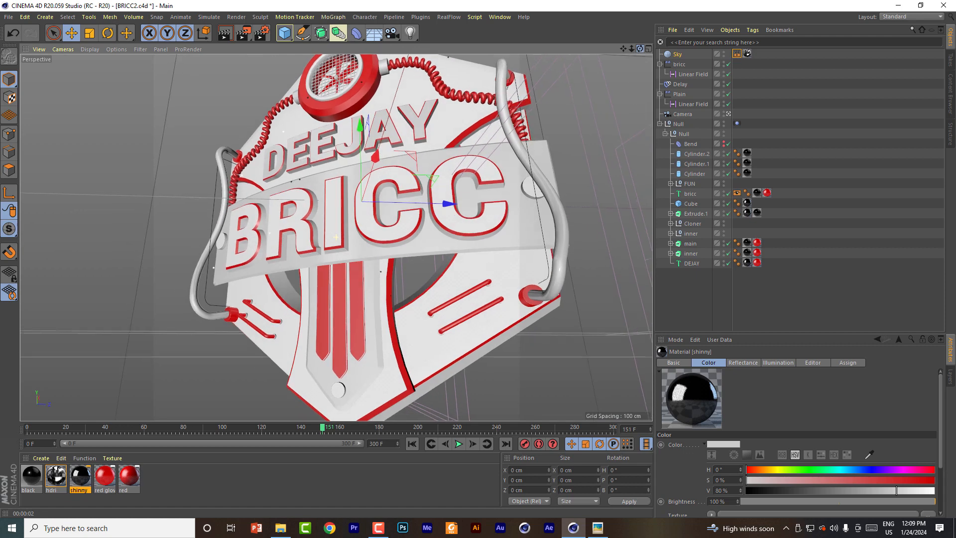
{"action": "left_click", "coordinate": [224, 32]}
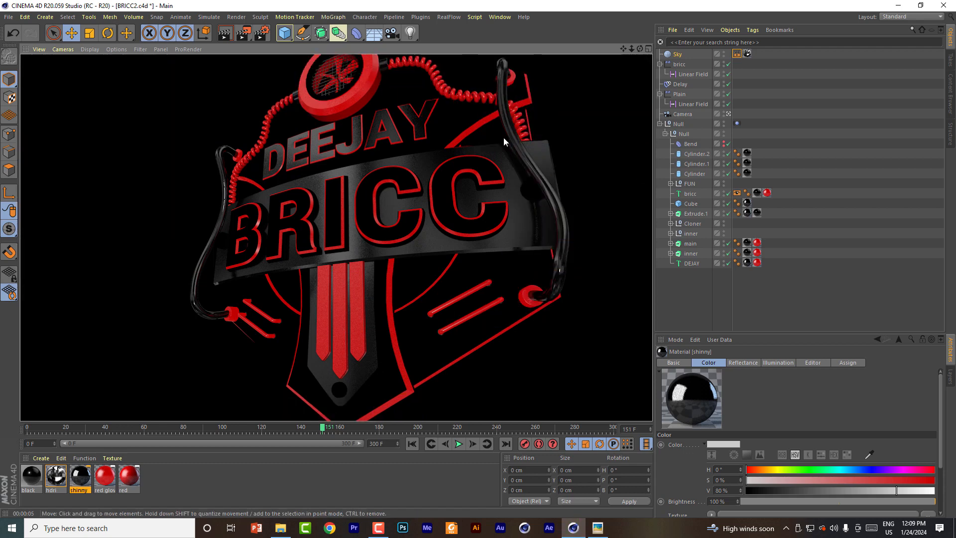
{"action": "double_click", "coordinate": [80, 475]}
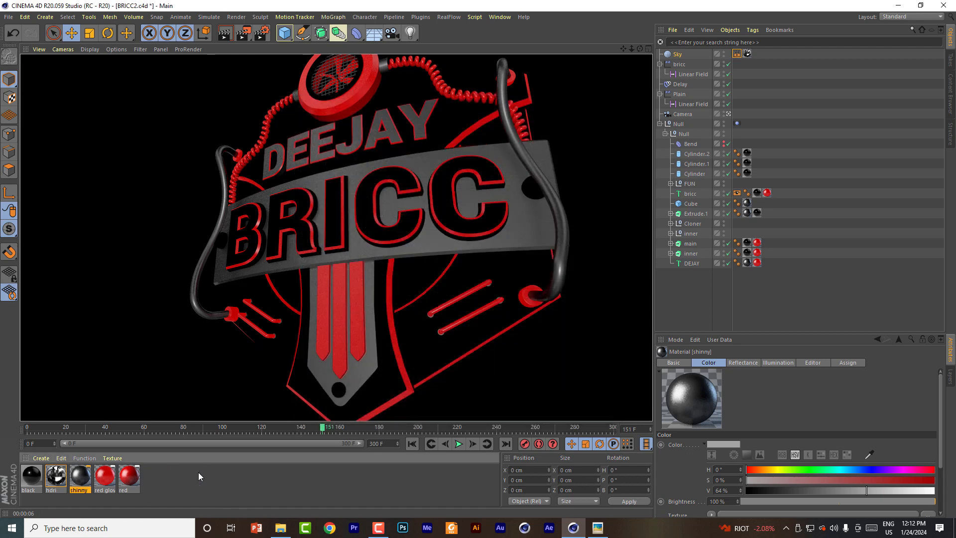
Step: Create a Metal node material and replace the shinny material with it throughout the scene
{"action": "left_click", "coordinate": [41, 458]}
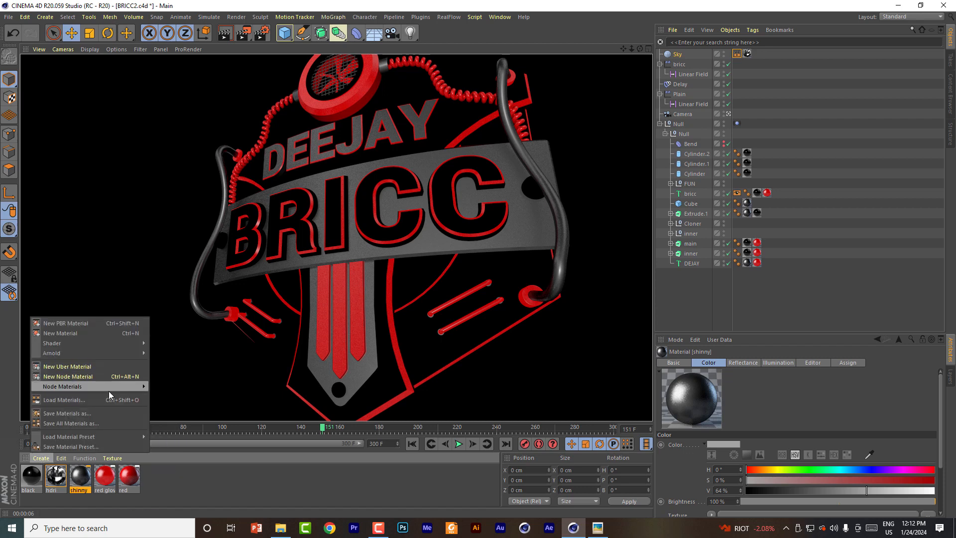
{"action": "mouse_move", "coordinate": [111, 387]}
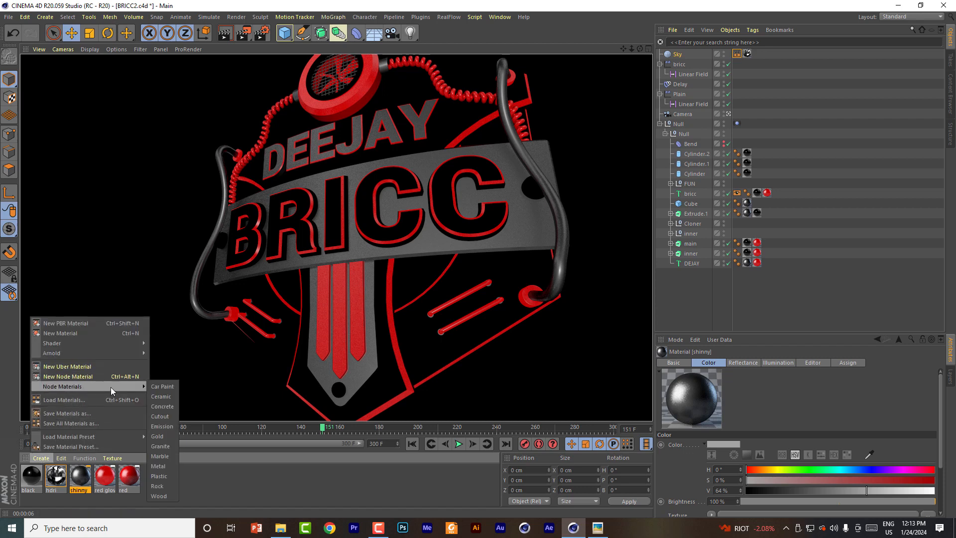
{"action": "left_click", "coordinate": [158, 467]}
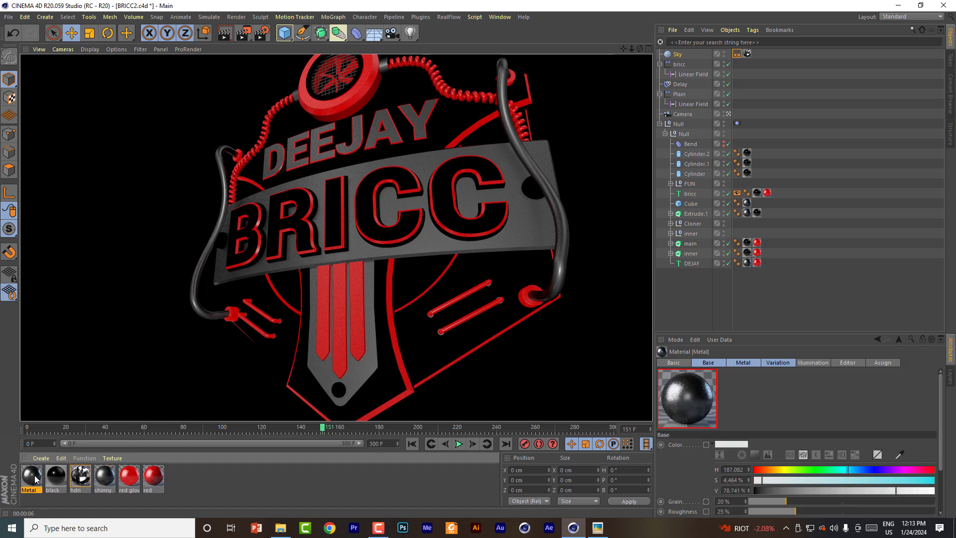
{"action": "left_click_drag", "start_coordinate": [34, 481], "coordinate": [111, 477]}
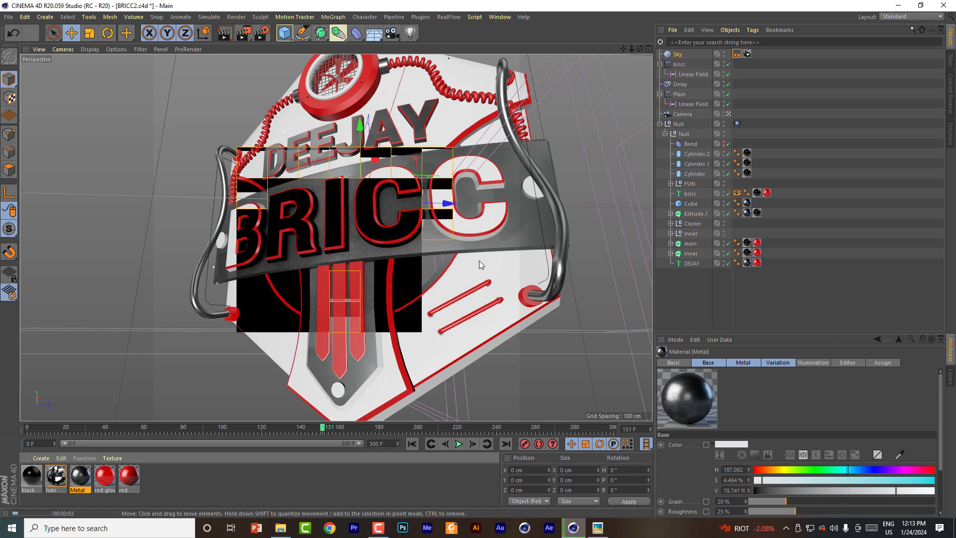
Step: Open the Metal material's node graph, inspect its input ports and move the Metal Material node to leave space beside its inputs
{"action": "double_click", "coordinate": [80, 477]}
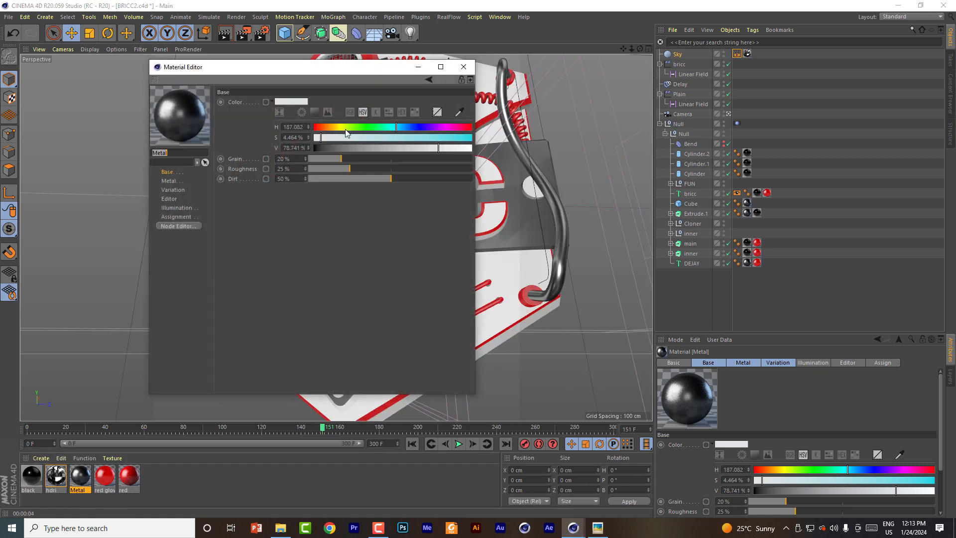
{"action": "left_click_drag", "start_coordinate": [272, 66], "coordinate": [393, 65]}
{"action": "left_click", "coordinate": [301, 218]}
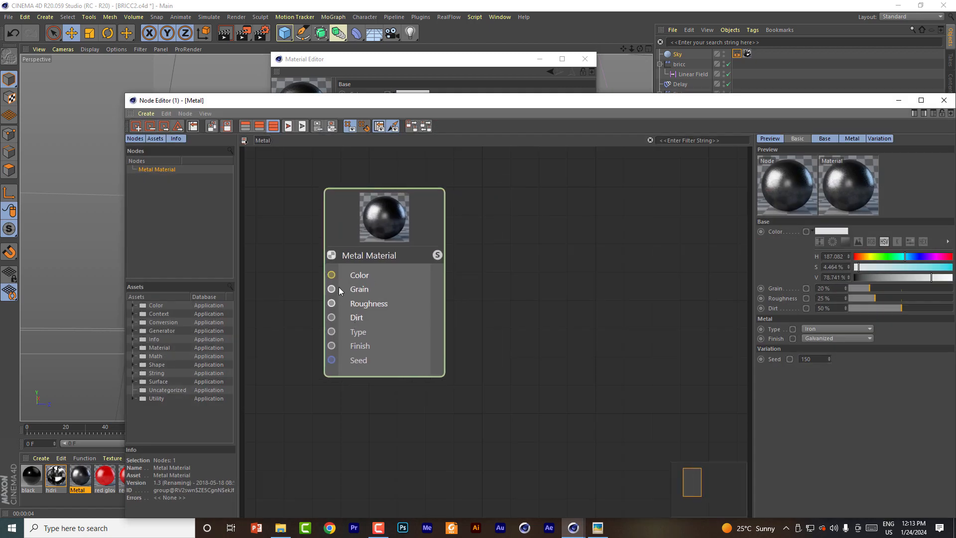
{"action": "left_click", "coordinate": [358, 274]}
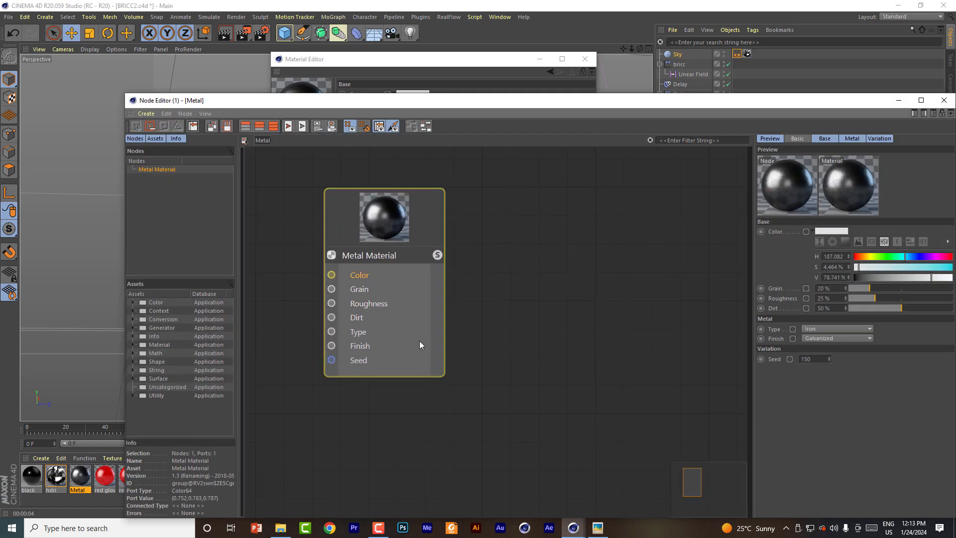
{"action": "left_click", "coordinate": [364, 289]}
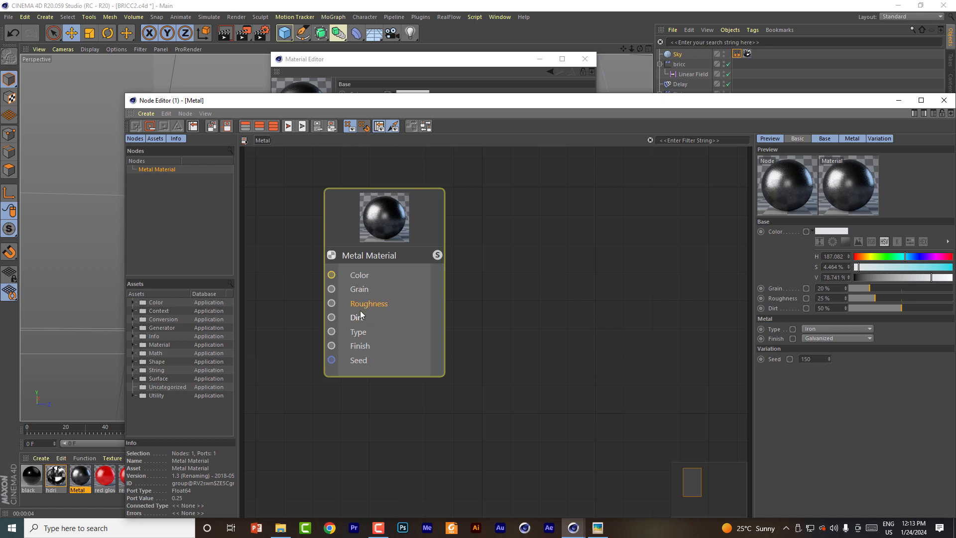
{"action": "left_click_drag", "start_coordinate": [348, 213], "coordinate": [483, 215]}
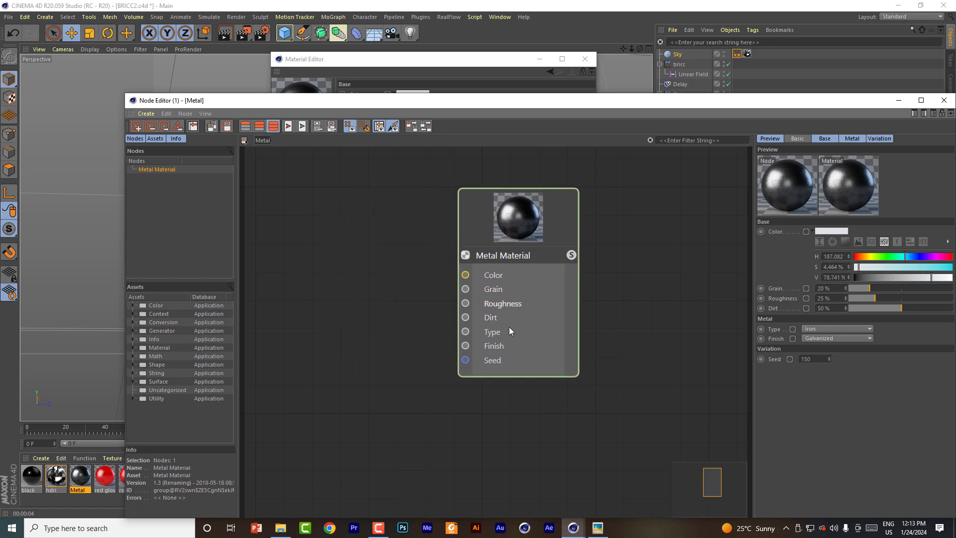
{"action": "left_click", "coordinate": [504, 302]}
{"action": "left_click_drag", "start_coordinate": [465, 303], "coordinate": [423, 305]}
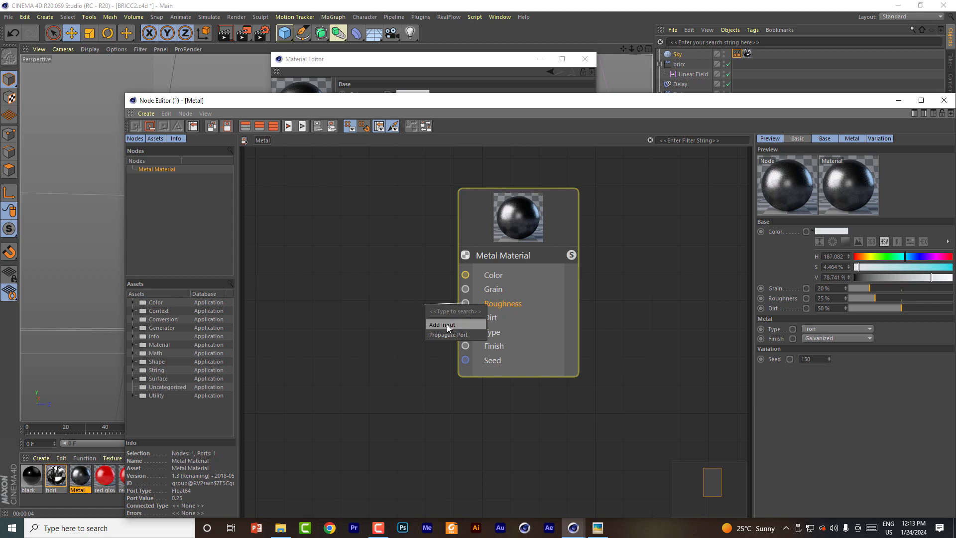
{"action": "mouse_move", "coordinate": [465, 275]}
{"action": "left_mouse_down"}
{"action": "mouse_move", "coordinate": [301, 273]}
{"action": "mouse_move", "coordinate": [465, 275]}
{"action": "left_mouse_up"}
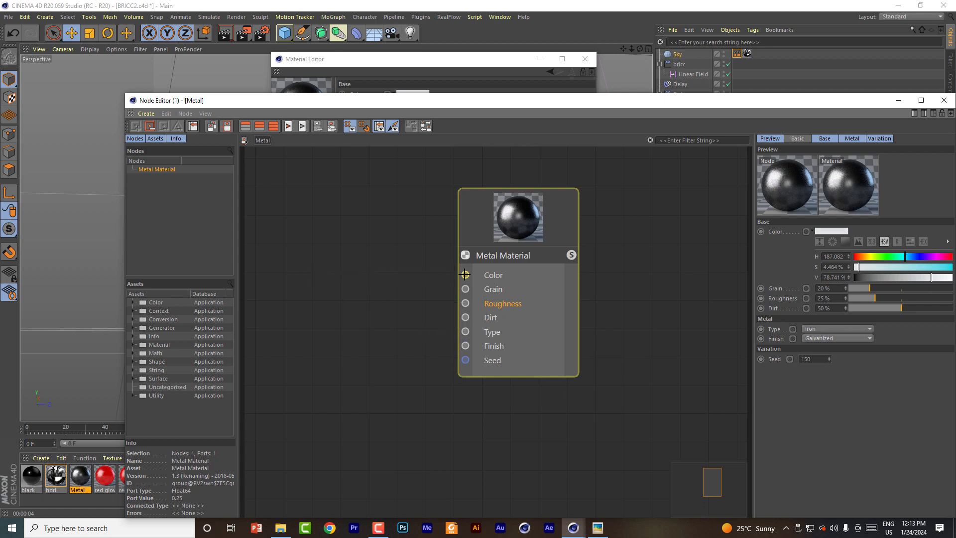
Step: Check the THUMB.png reference and set the Metal material's color to white with 0% saturation and 100% value
{"action": "left_click", "coordinate": [599, 528]}
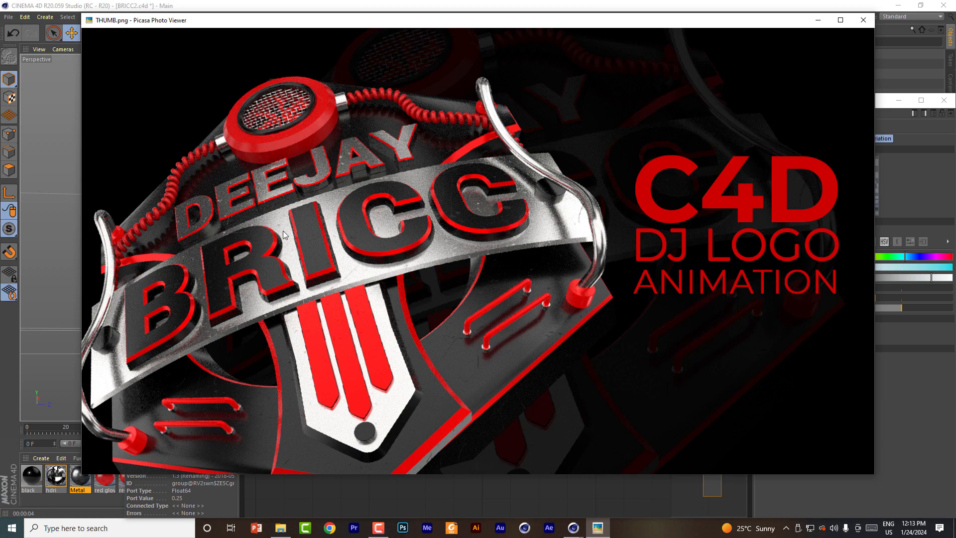
{"action": "left_click", "coordinate": [817, 20]}
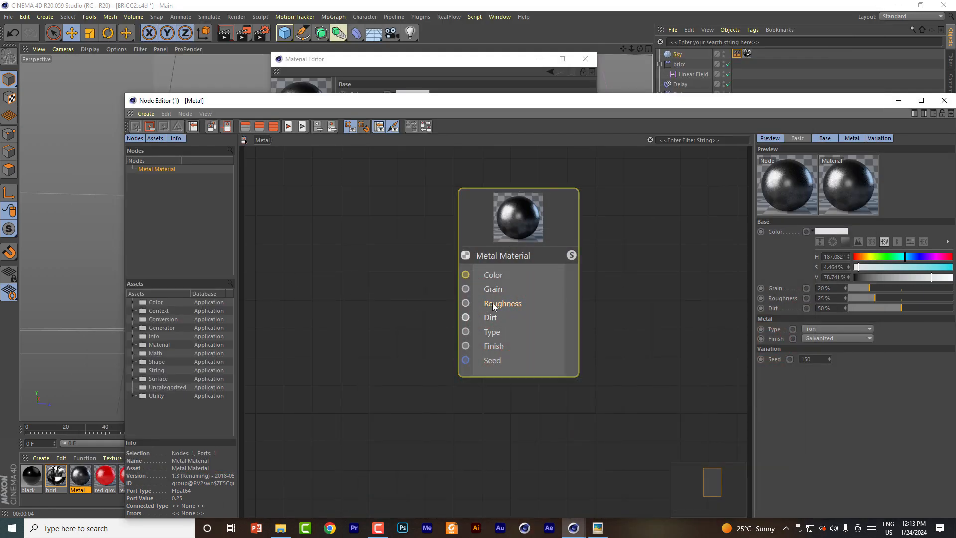
{"action": "left_click", "coordinate": [497, 276]}
{"action": "left_click_drag", "start_coordinate": [835, 104], "coordinate": [764, 81]}
{"action": "left_click_drag", "start_coordinate": [861, 256], "coordinate": [881, 258]}
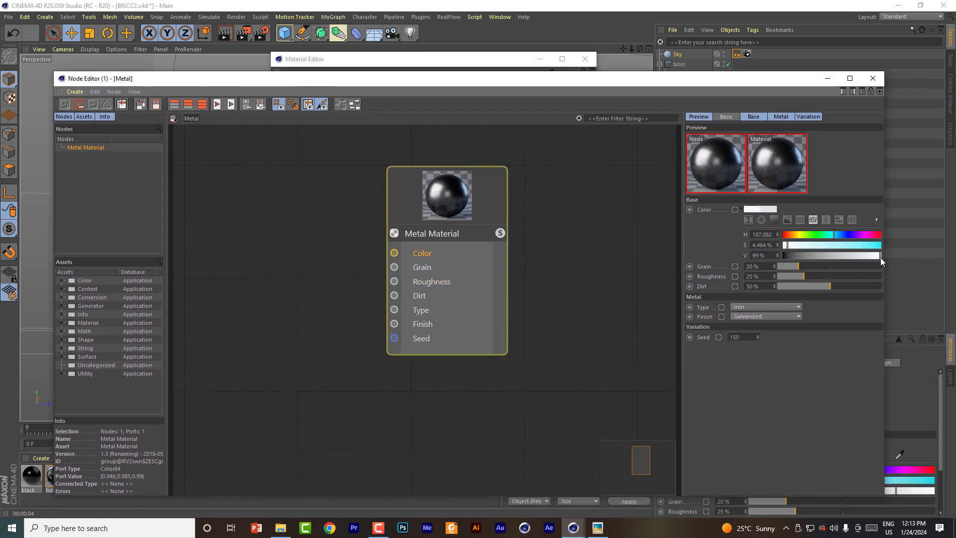
{"action": "left_click_drag", "start_coordinate": [796, 244], "coordinate": [780, 244]}
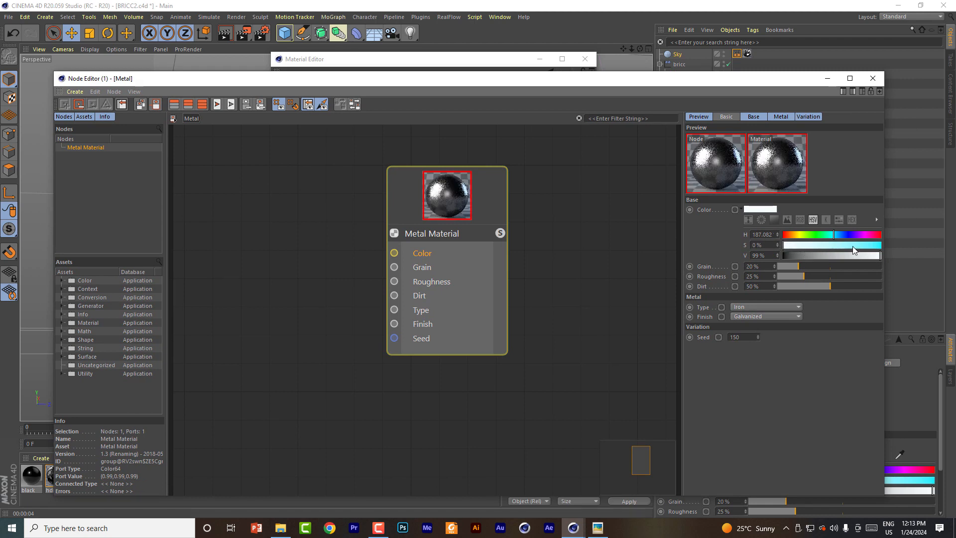
{"action": "left_click_drag", "start_coordinate": [880, 257], "coordinate": [899, 256]}
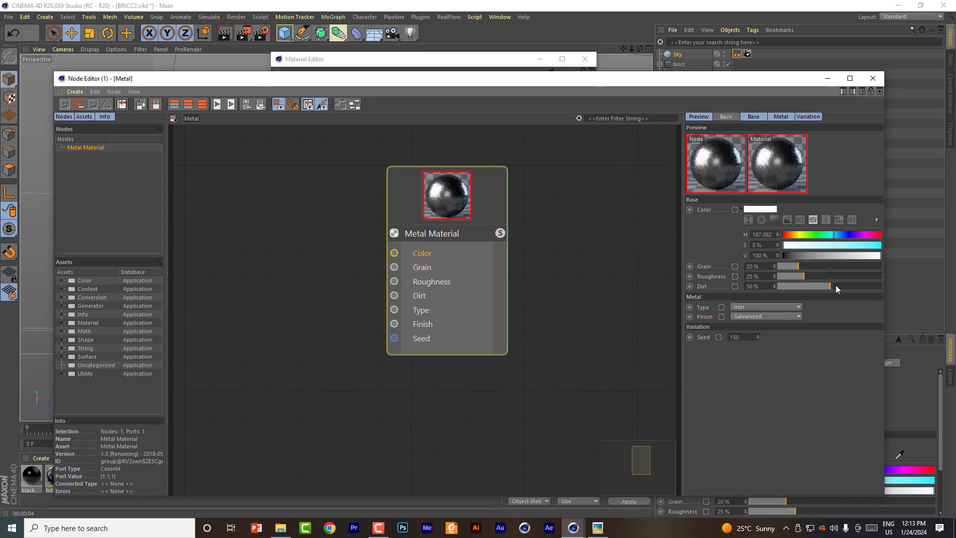
Step: Set the Metal material's grain to 15%, roughness to 25% and dirt to 0%
{"action": "left_click_drag", "start_coordinate": [801, 276], "coordinate": [775, 286]}
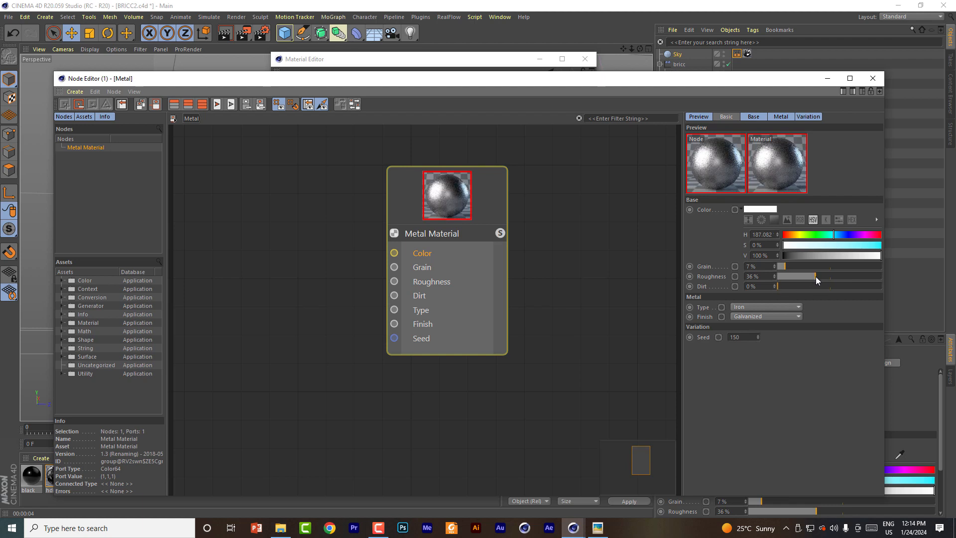
{"action": "left_click_drag", "start_coordinate": [827, 276], "coordinate": [793, 263]}
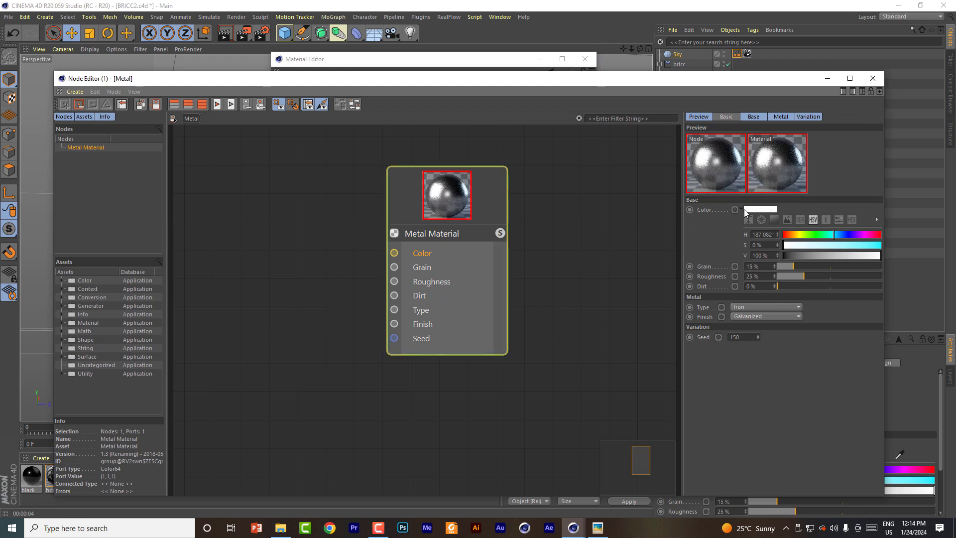
Step: Find the Noise node in the asset library, add it to the graph and connect its Result to the Metal Material's Roughness
{"action": "left_click", "coordinate": [442, 282]}
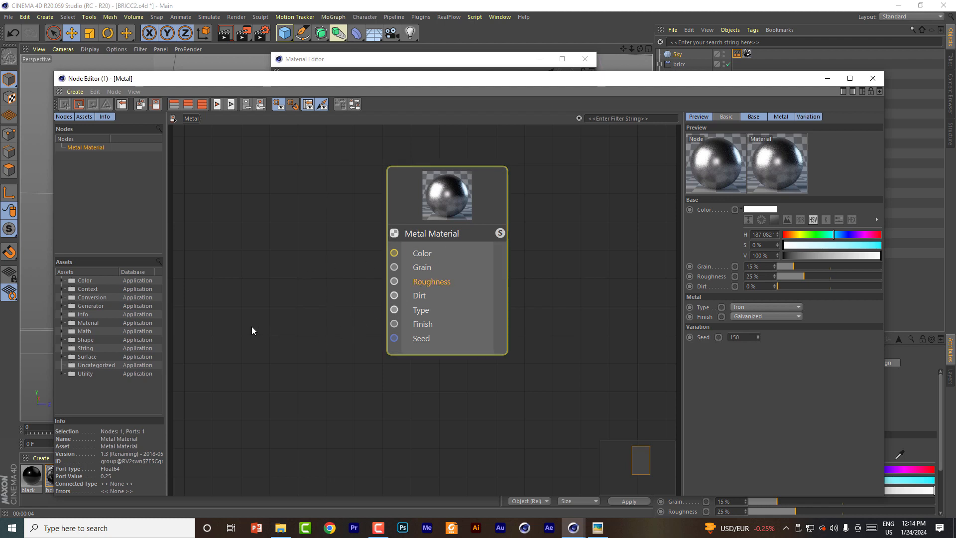
{"action": "left_click", "coordinate": [62, 374]}
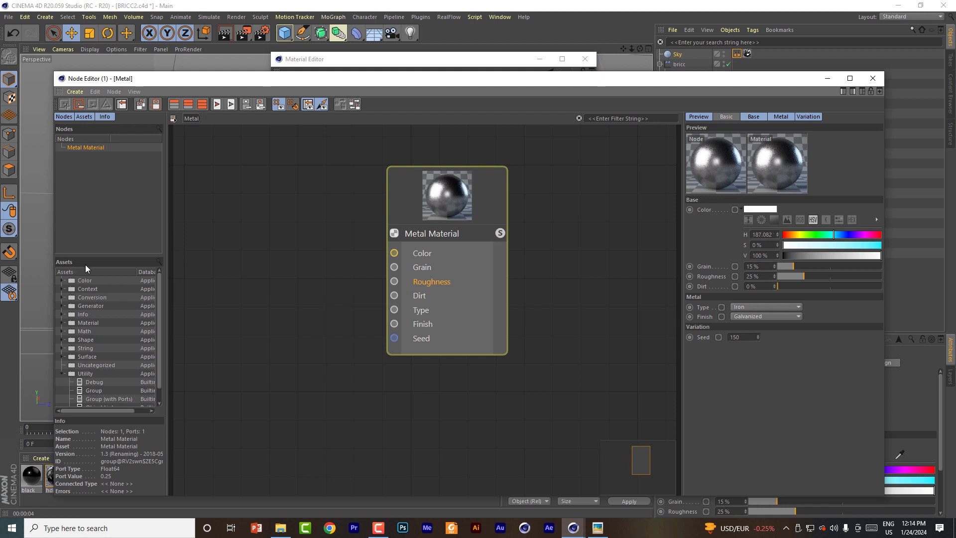
{"action": "left_click", "coordinate": [160, 262]}
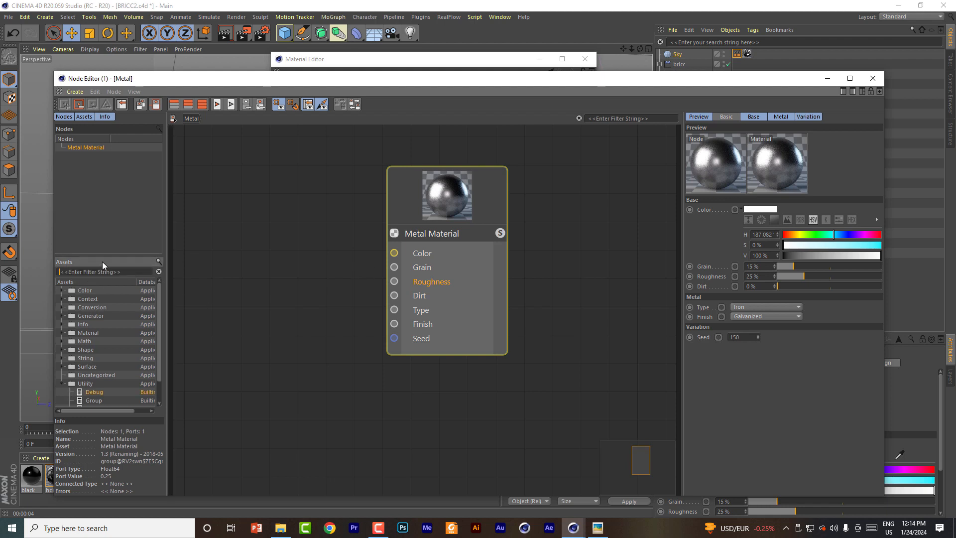
{"action": "type", "text": "no"}
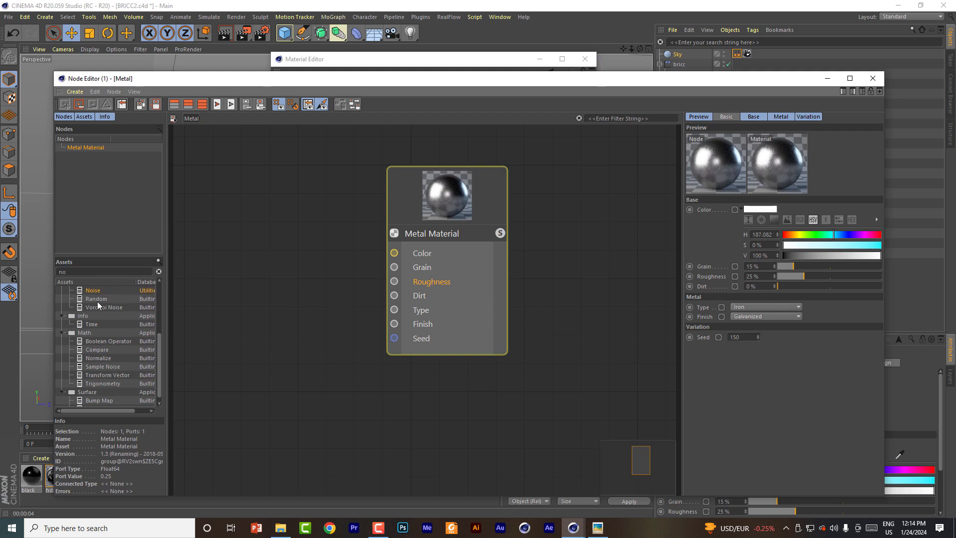
{"action": "left_click_drag", "start_coordinate": [97, 292], "coordinate": [257, 242]}
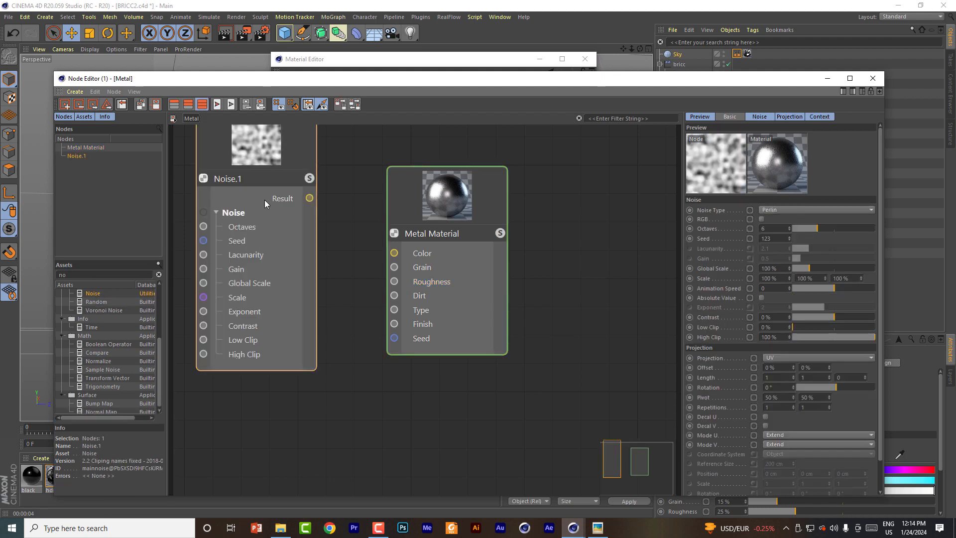
{"action": "left_click_drag", "start_coordinate": [309, 198], "coordinate": [394, 281]}
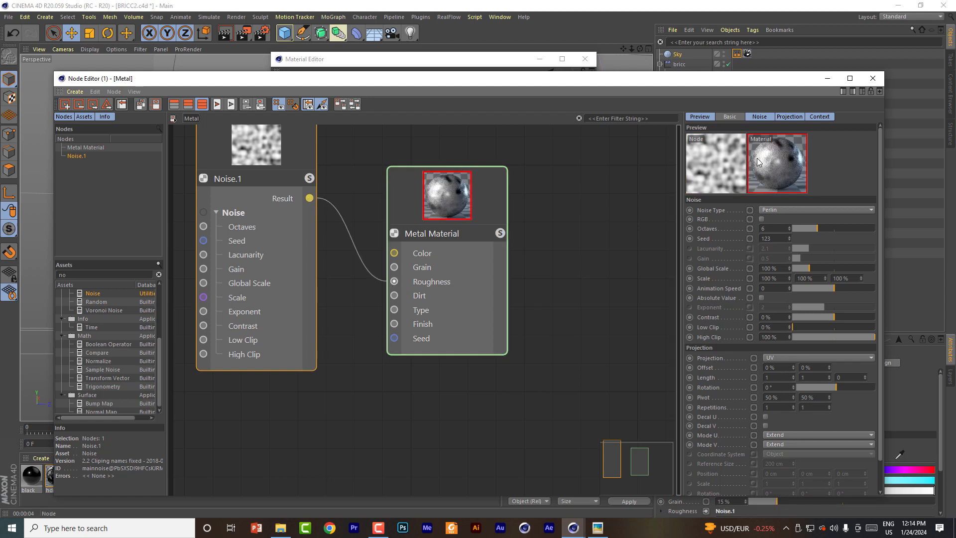
Step: Look over the Noise node's input ports and remove its connection to the Metal Material's Roughness
{"action": "left_click", "coordinate": [242, 226]}
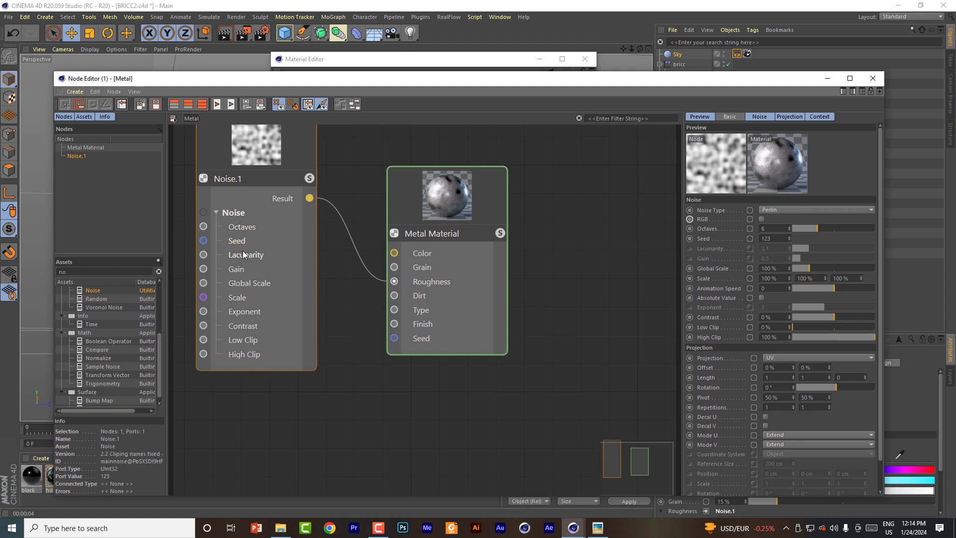
{"action": "left_click", "coordinate": [244, 312]}
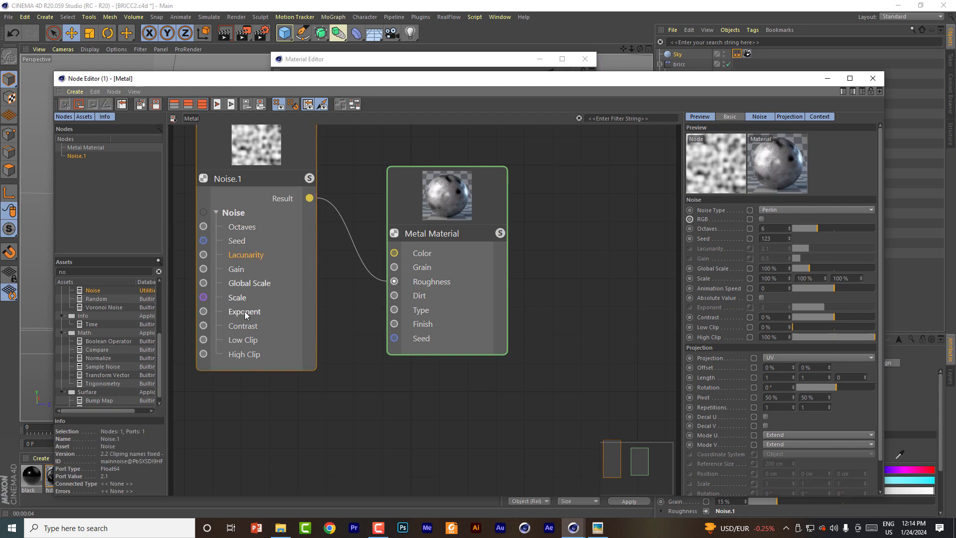
{"action": "left_click", "coordinate": [228, 179]}
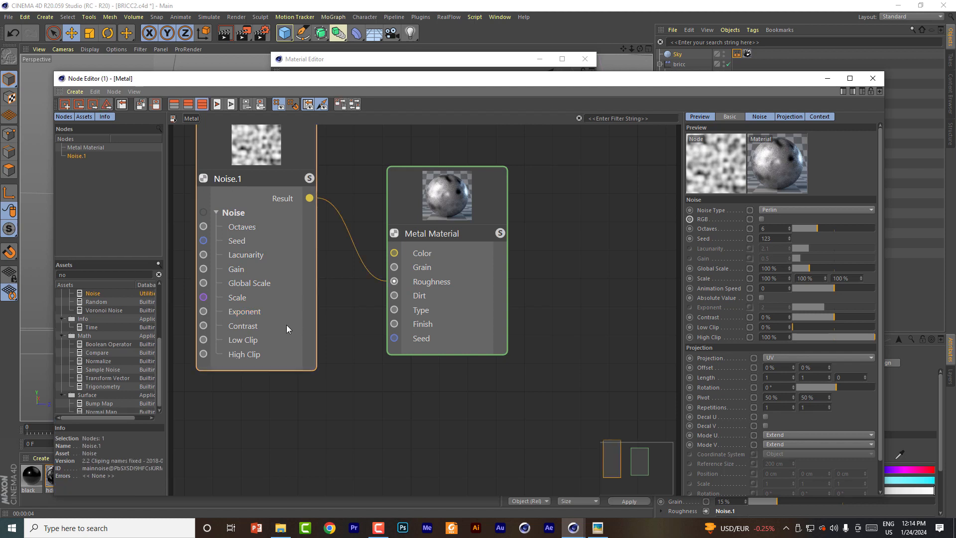
{"action": "left_click", "coordinate": [354, 249]}
{"action": "right_click", "coordinate": [355, 248]}
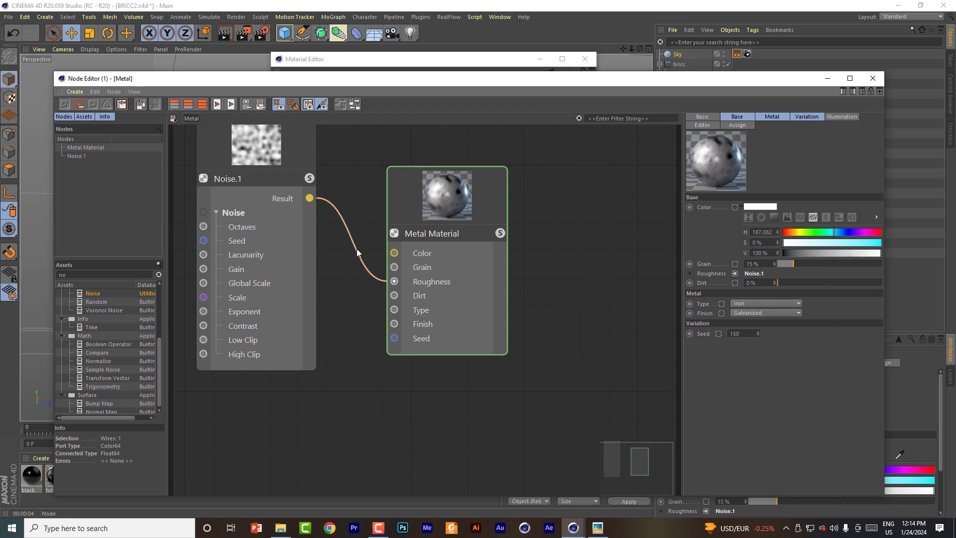
{"action": "right_click", "coordinate": [356, 250]}
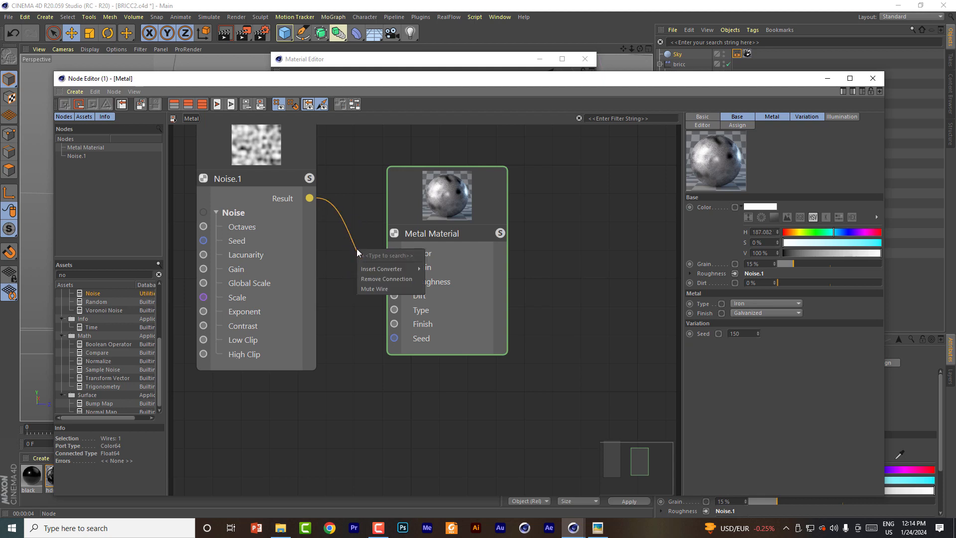
{"action": "left_click", "coordinate": [374, 279]}
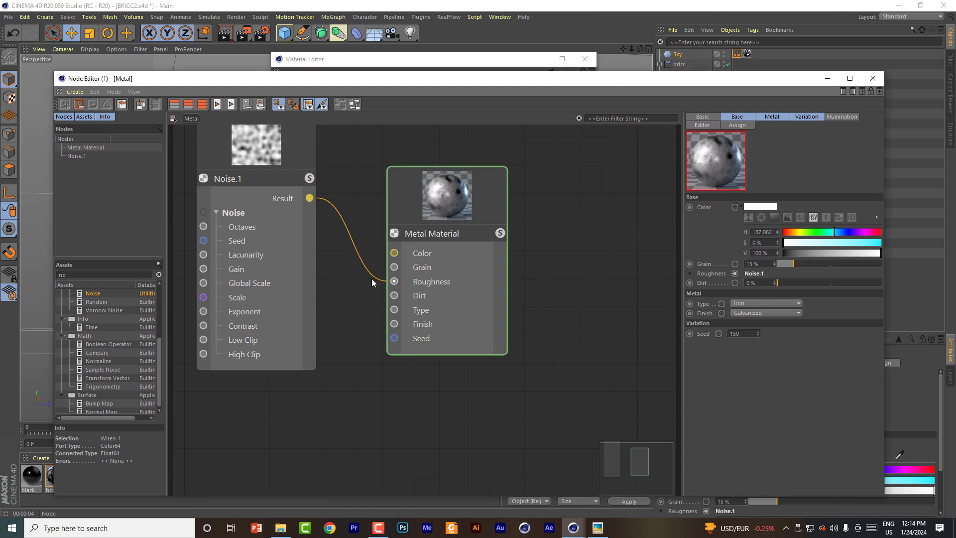
Step: Close the Metal material's node graph and material editor, and render the viewport to check the metal surfaces
{"action": "left_click", "coordinate": [873, 78]}
{"action": "left_click", "coordinate": [584, 60]}
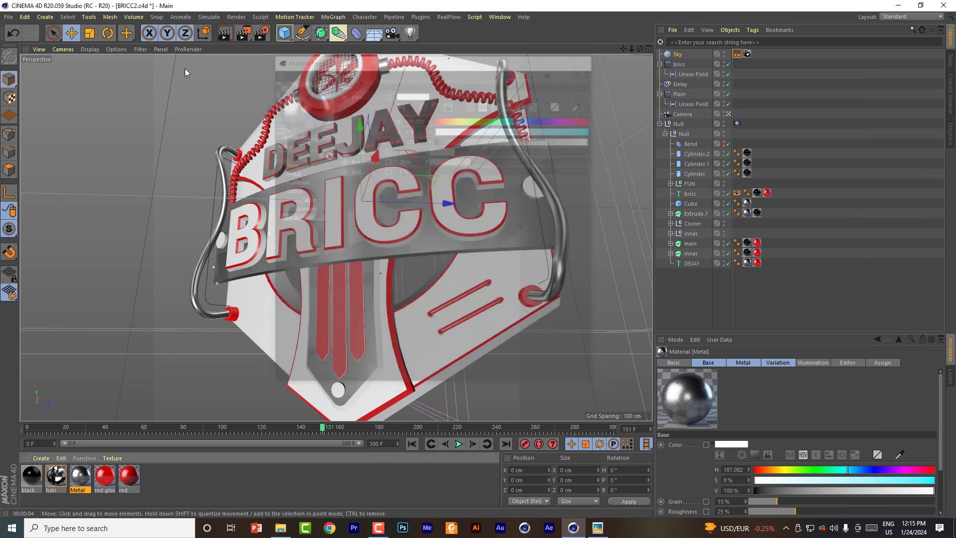
{"action": "left_click", "coordinate": [224, 37]}
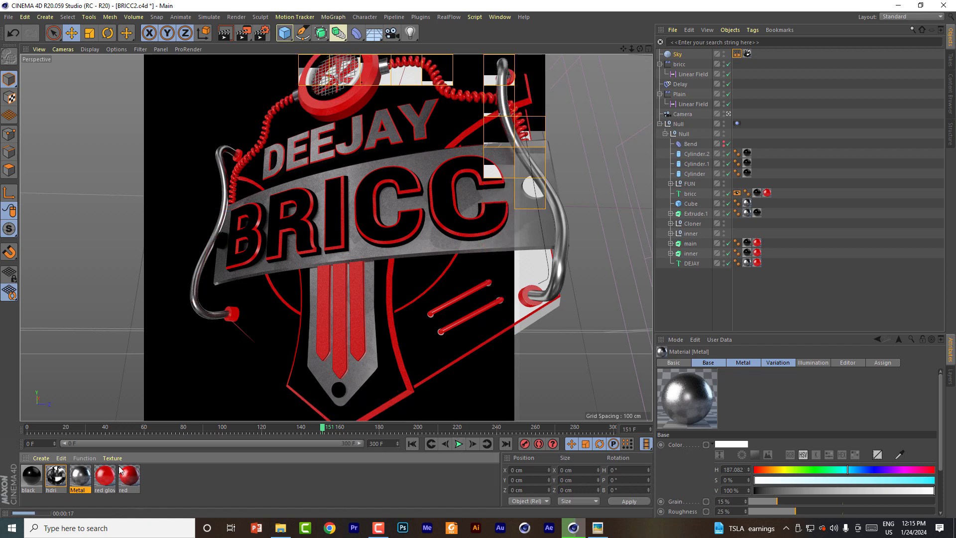
Step: Duplicate the red material, rename the copy black and set its color value to 0%
{"action": "left_click", "coordinate": [27, 485]}
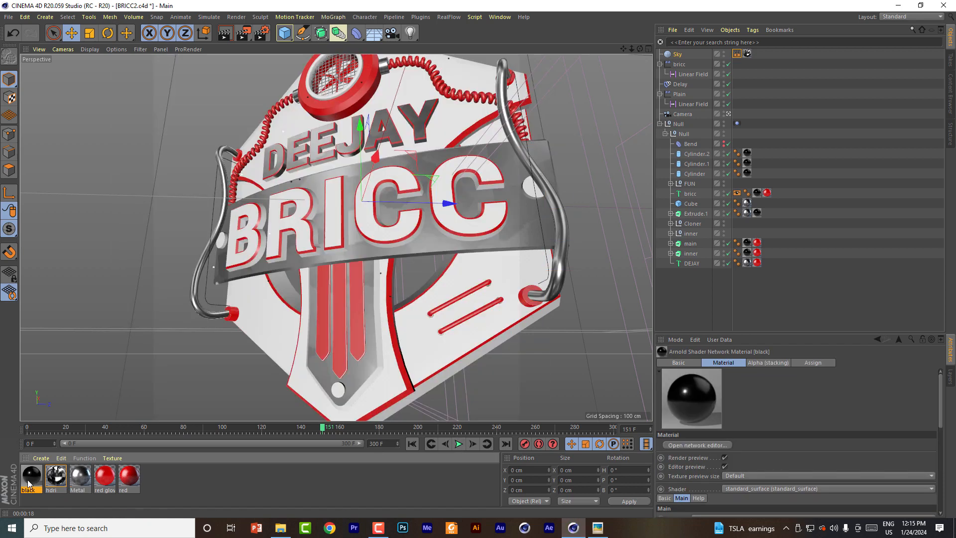
{"action": "left_click", "coordinate": [129, 481]}
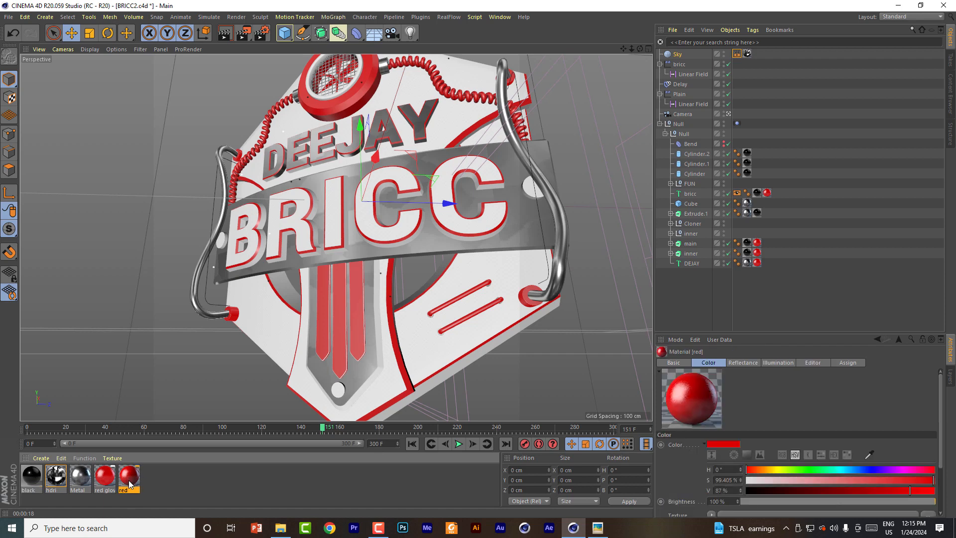
{"action": "left_click_drag", "start_coordinate": [131, 480], "coordinate": [172, 479], "text": "ctrl"}
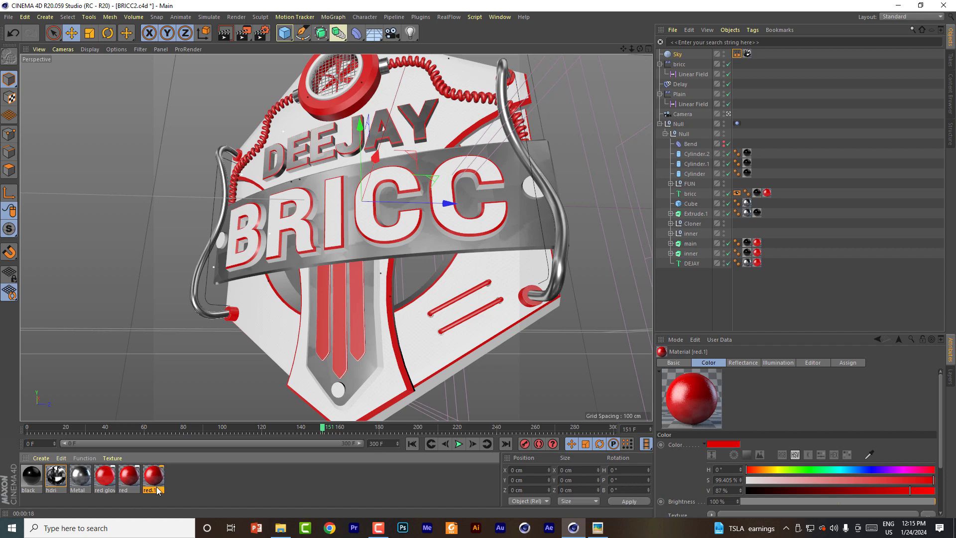
{"action": "double_click", "coordinate": [155, 479]}
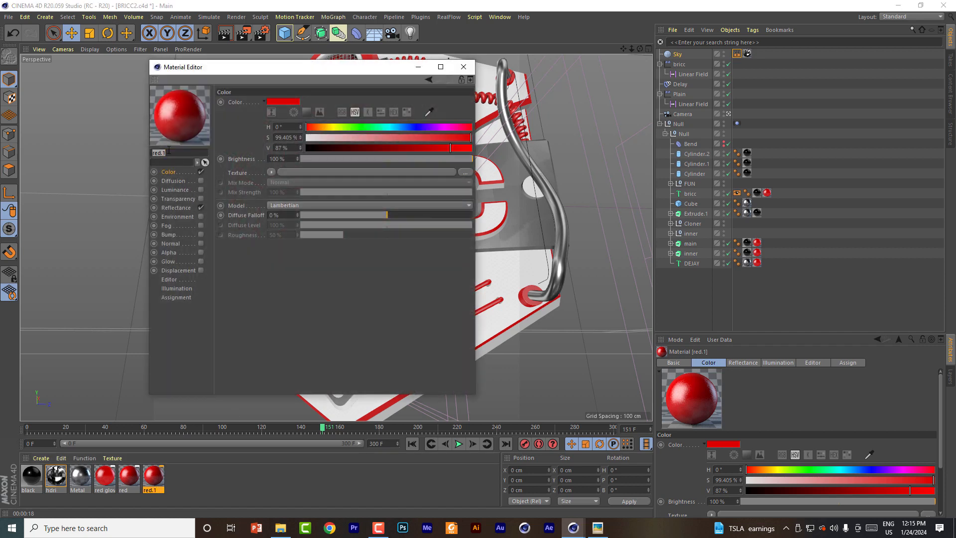
{"action": "type", "text": "black"}
{"action": "key", "text": "Return"}
{"action": "left_click_drag", "start_coordinate": [308, 150], "coordinate": [305, 149]}
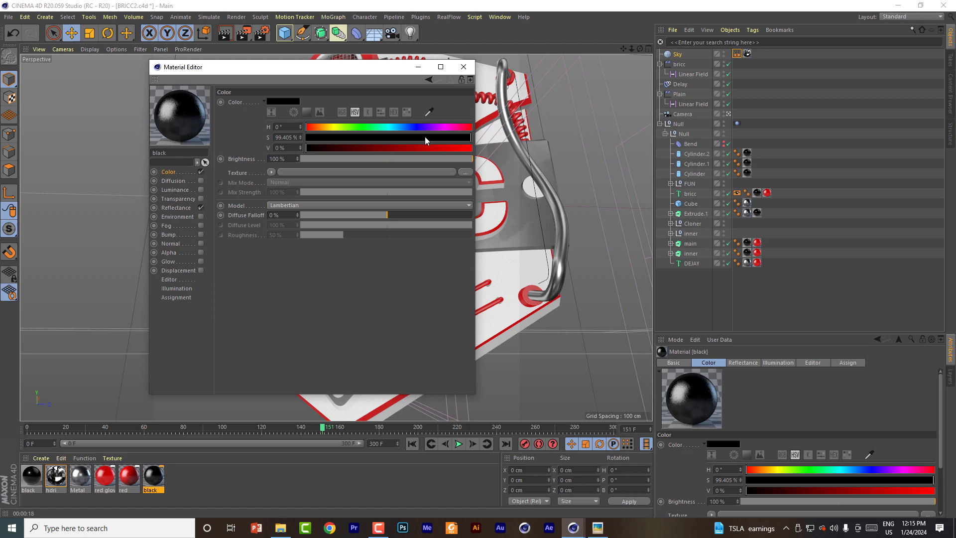
Step: Reduce the new black material's Layer 1 reflectance roughness to almost 0% and replace the old Arnold black material with it
{"action": "left_click", "coordinate": [178, 208]}
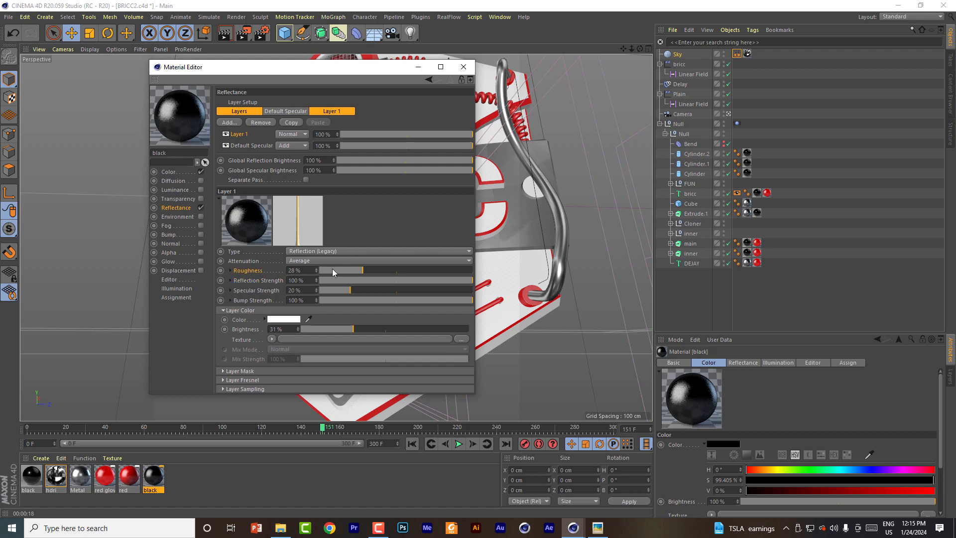
{"action": "left_click_drag", "start_coordinate": [333, 268], "coordinate": [319, 270]}
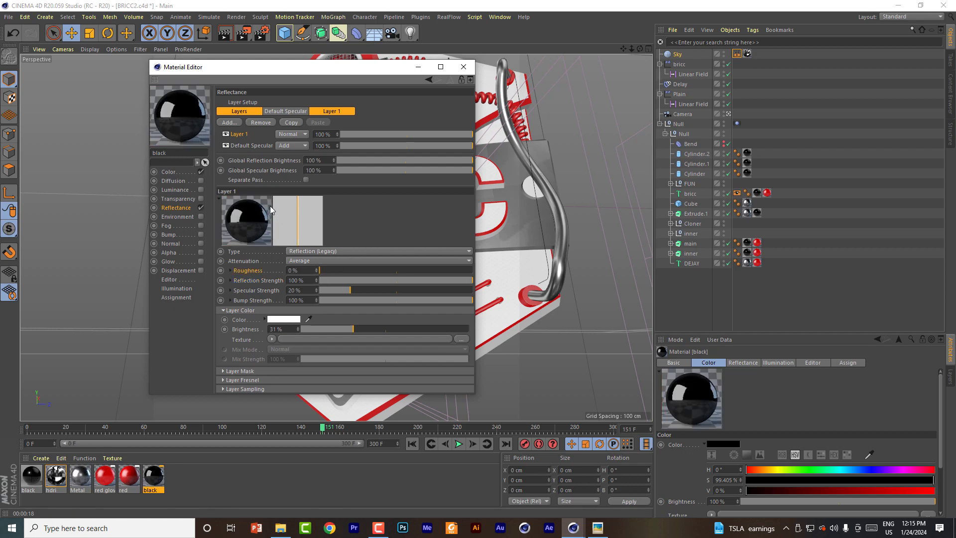
{"action": "left_click", "coordinate": [326, 270]}
{"action": "left_click", "coordinate": [464, 67]}
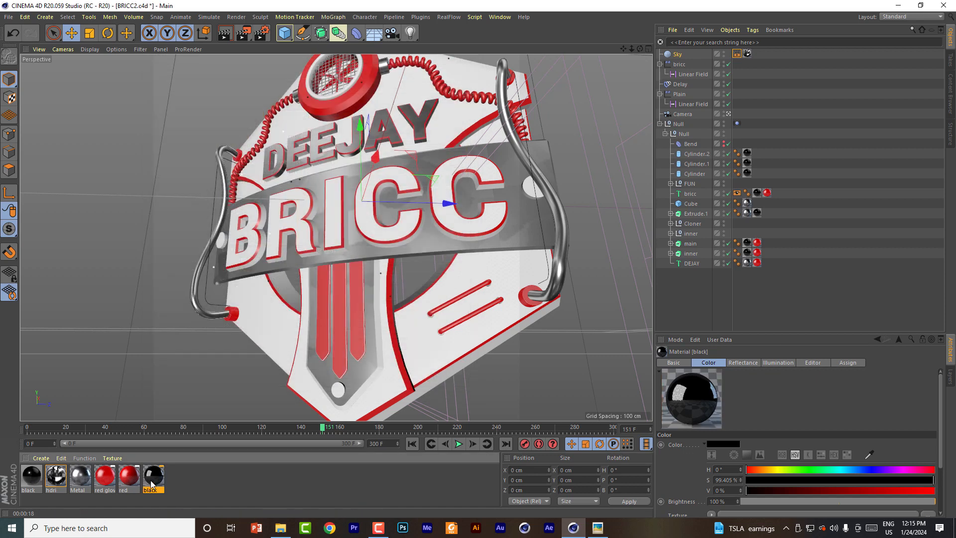
{"action": "left_click_drag", "start_coordinate": [155, 480], "coordinate": [32, 476]}
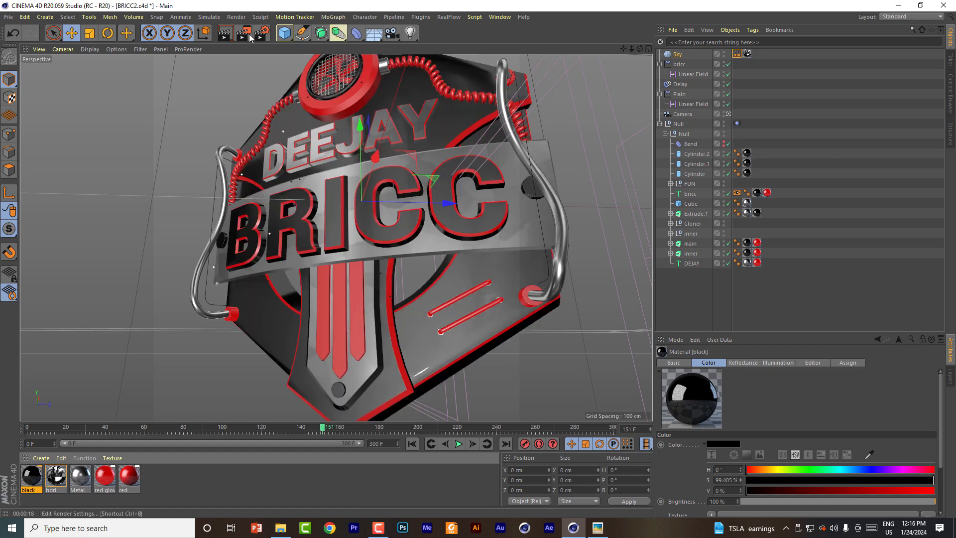
Step: Render the viewport and compare the badge with the THUMB.png reference
{"action": "left_click", "coordinate": [225, 33]}
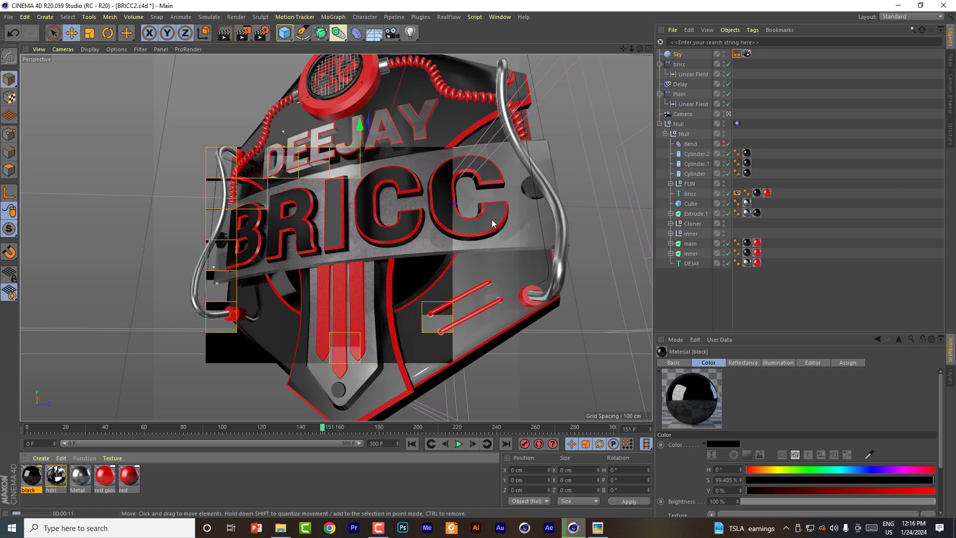
{"action": "left_click", "coordinate": [598, 529]}
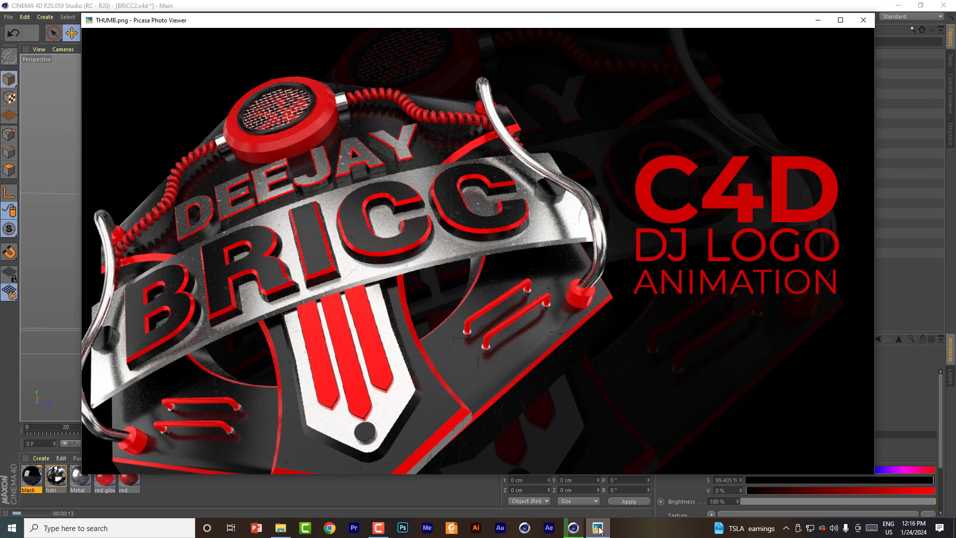
{"action": "left_click", "coordinate": [598, 528]}
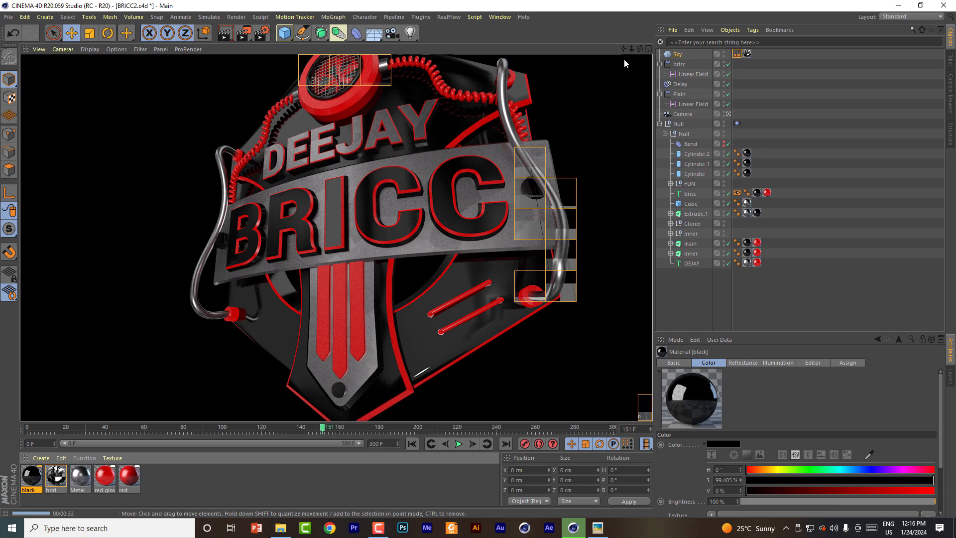
Step: Add an area light, rotate its heading to about 79° and move it out in front of the badge to about X 105 cm, Z -21 cm
{"action": "left_click_drag", "start_coordinate": [631, 50], "coordinate": [717, 39]}
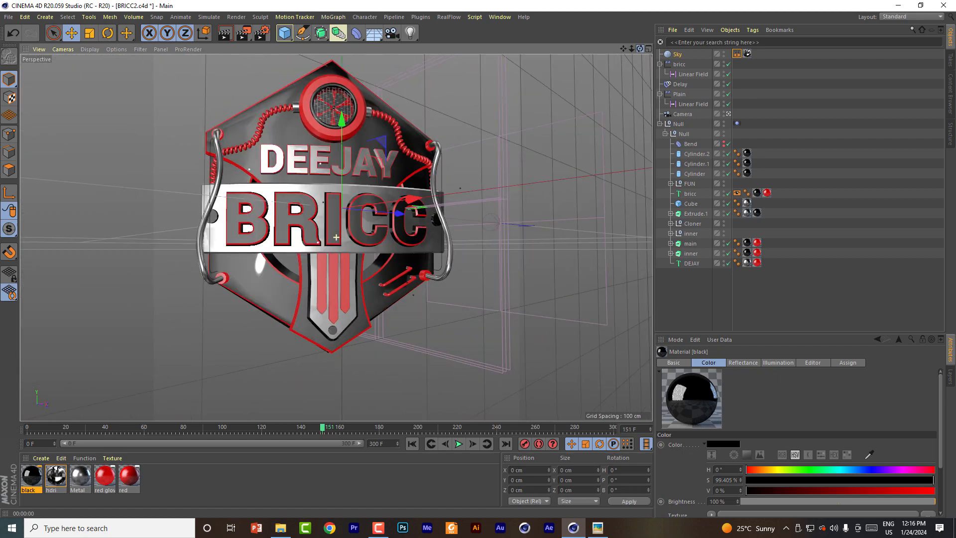
{"action": "left_click", "coordinate": [410, 33]}
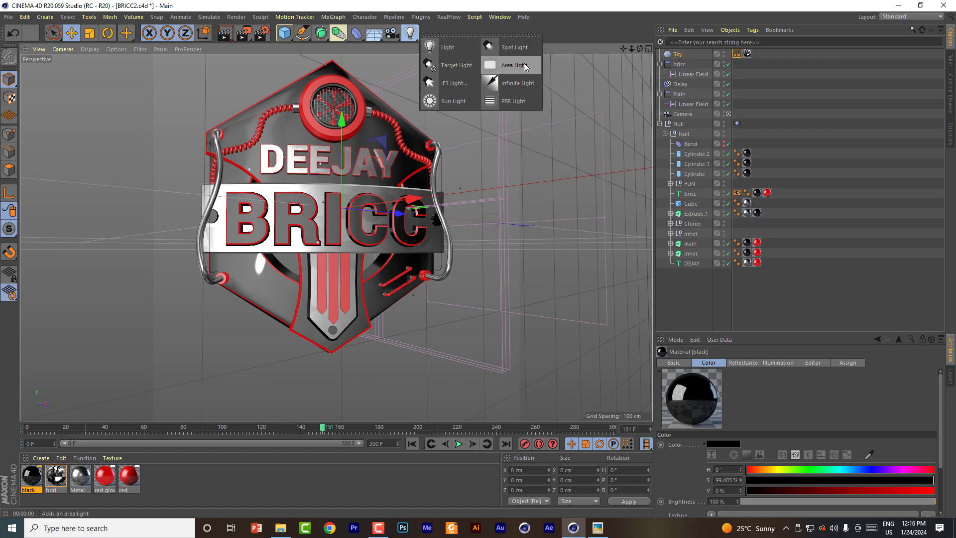
{"action": "left_click", "coordinate": [515, 65]}
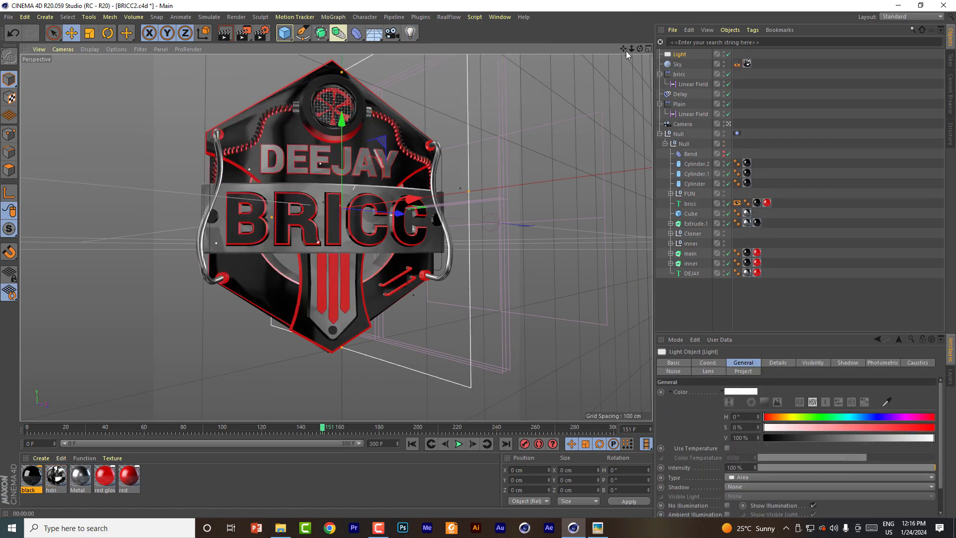
{"action": "left_click_drag", "start_coordinate": [640, 48], "coordinate": [533, 82]}
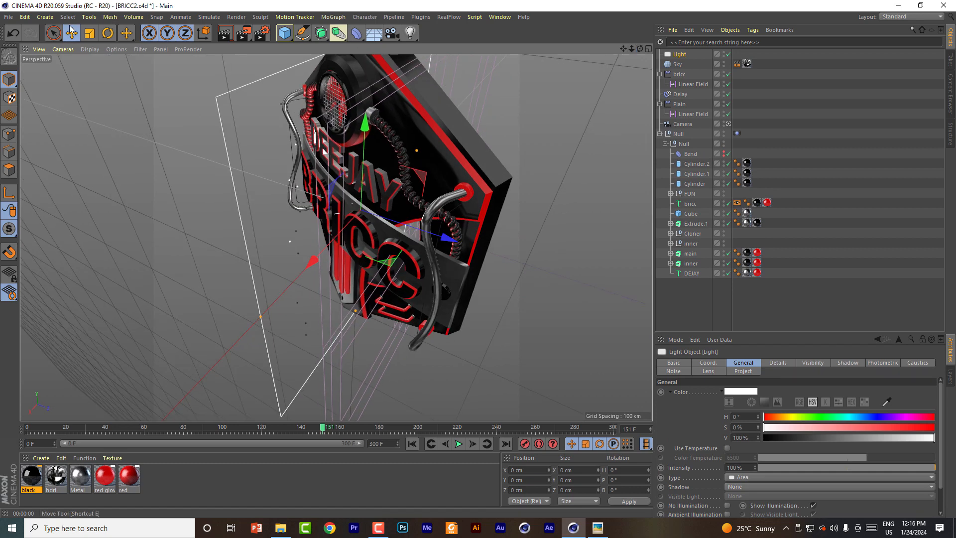
{"action": "left_click", "coordinate": [107, 33]}
{"action": "left_click_drag", "start_coordinate": [324, 237], "coordinate": [451, 215]}
{"action": "key", "text": "e"}
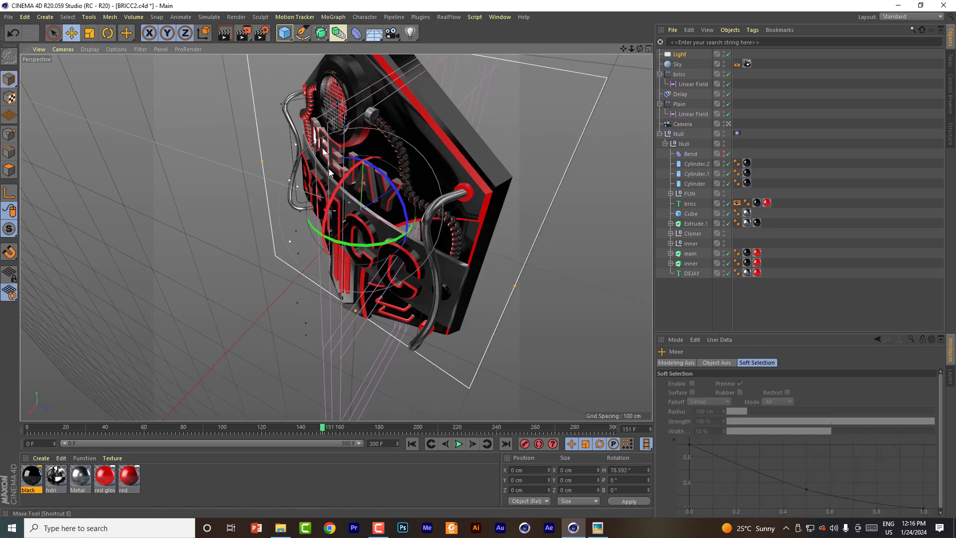
{"action": "left_click_drag", "start_coordinate": [399, 192], "coordinate": [290, 248]}
Step: Rotate the area light's heading to about 66° and move it to about X 89 cm, Z -57 cm in front of the badge
{"action": "left_click_drag", "start_coordinate": [639, 48], "coordinate": [642, 144]}
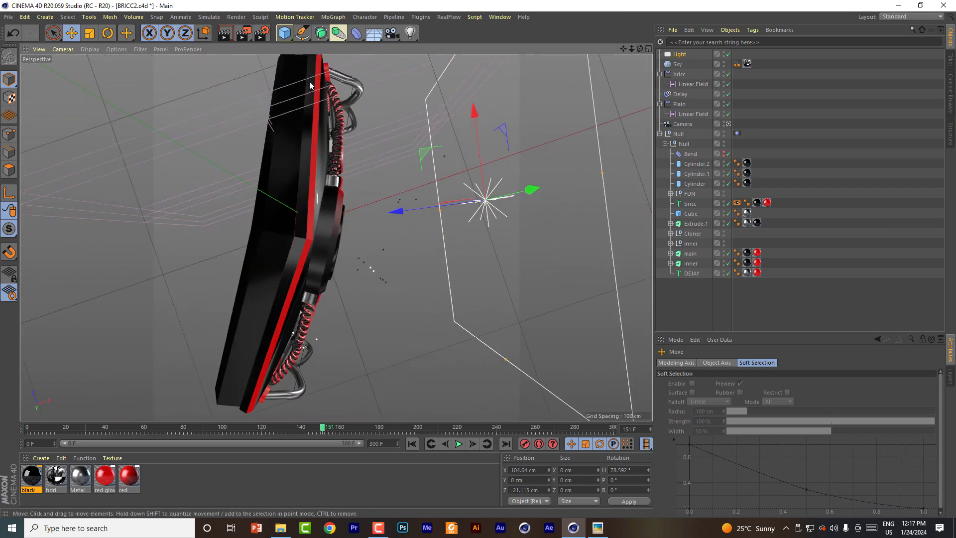
{"action": "left_click", "coordinate": [107, 34]}
{"action": "left_click_drag", "start_coordinate": [452, 158], "coordinate": [451, 150]}
{"action": "left_click_drag", "start_coordinate": [641, 49], "coordinate": [648, 11]}
{"action": "left_click", "coordinate": [71, 33]}
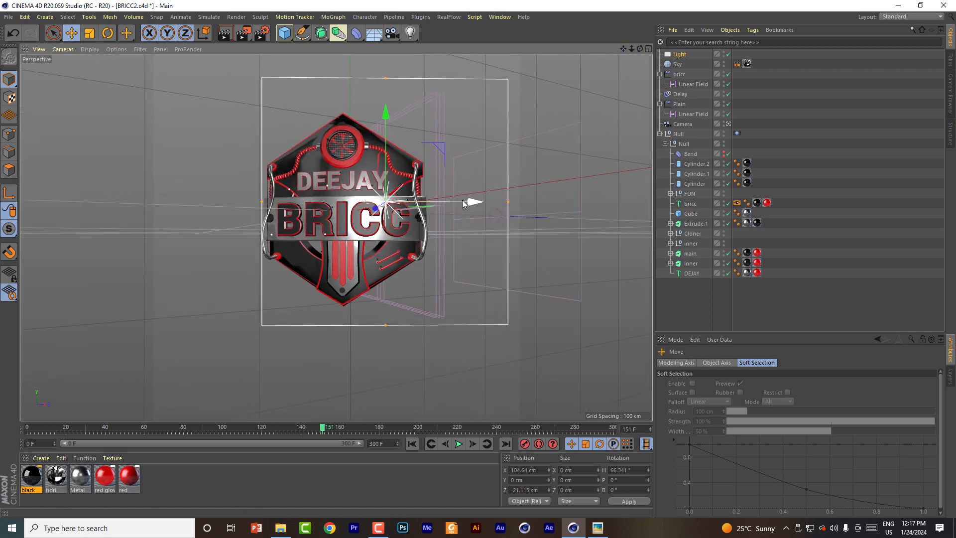
{"action": "left_click_drag", "start_coordinate": [473, 202], "coordinate": [426, 206]}
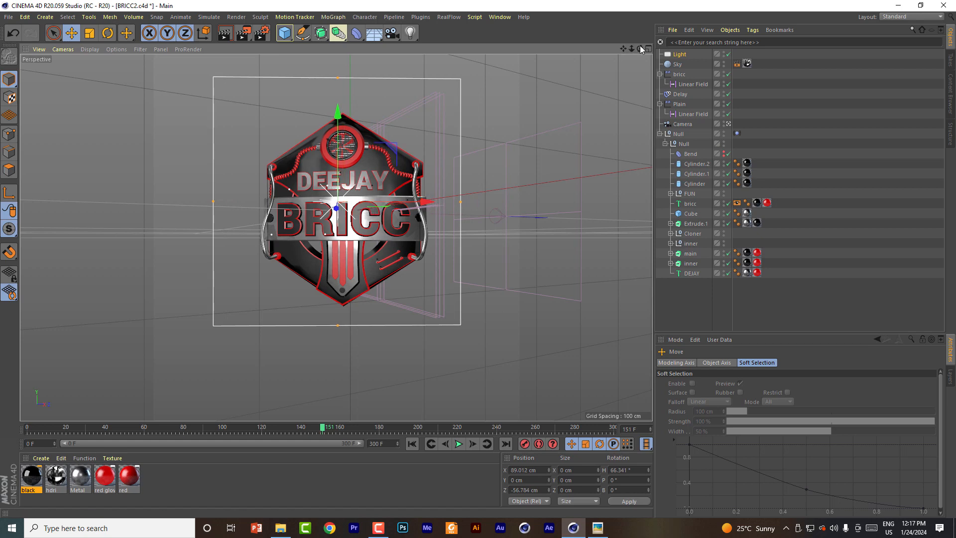
Step: Rotate the area light's heading further to about 52° so it faces the front of the badge
{"action": "left_click_drag", "start_coordinate": [640, 48], "coordinate": [642, 90]}
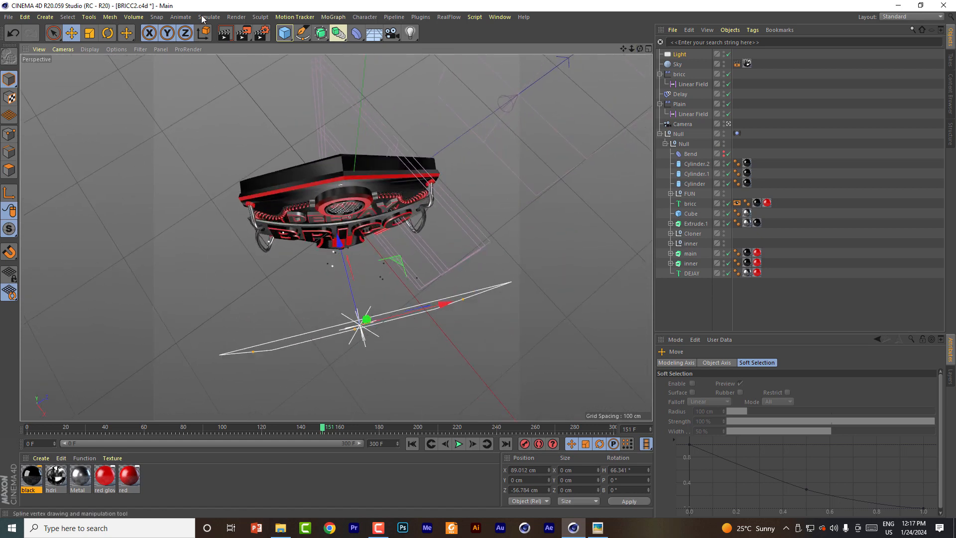
{"action": "left_click", "coordinate": [108, 33]}
{"action": "left_click_drag", "start_coordinate": [401, 295], "coordinate": [397, 275]}
{"action": "left_click_drag", "start_coordinate": [641, 48], "coordinate": [642, 12]}
{"action": "left_click_drag", "start_coordinate": [624, 49], "coordinate": [634, 80]}
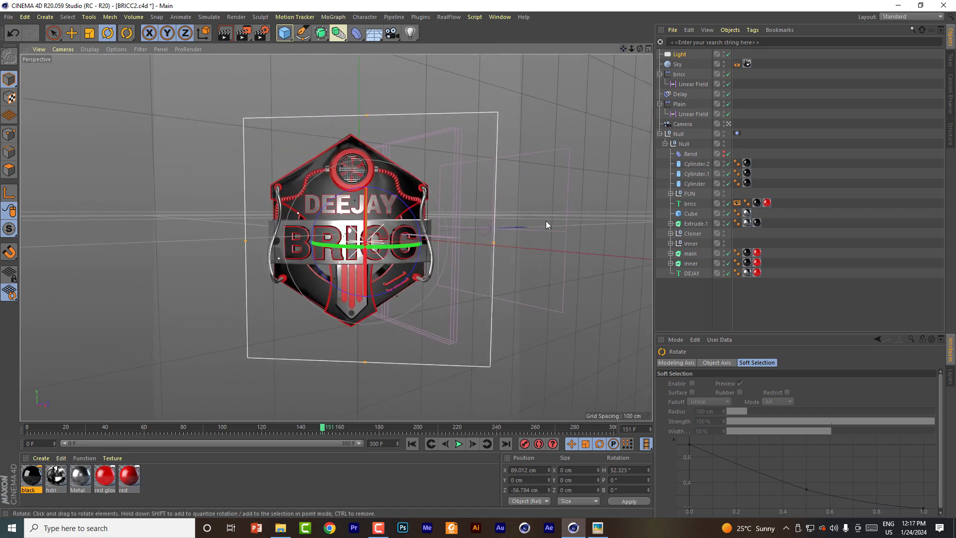
Step: Render the viewport with the repositioned area light and compare the badge with the THUMB.png reference
{"action": "left_click", "coordinate": [224, 37]}
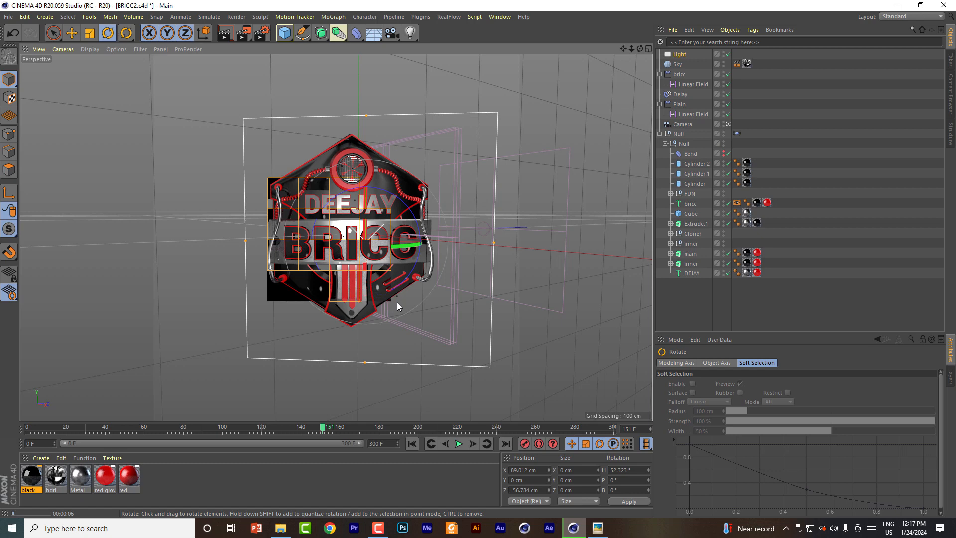
{"action": "left_click", "coordinate": [598, 528]}
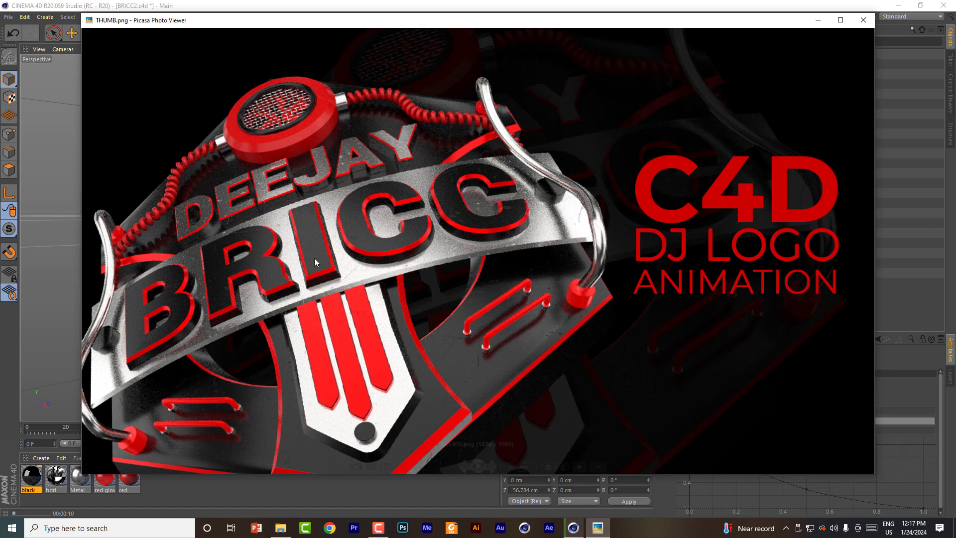
{"action": "left_click", "coordinate": [817, 20]}
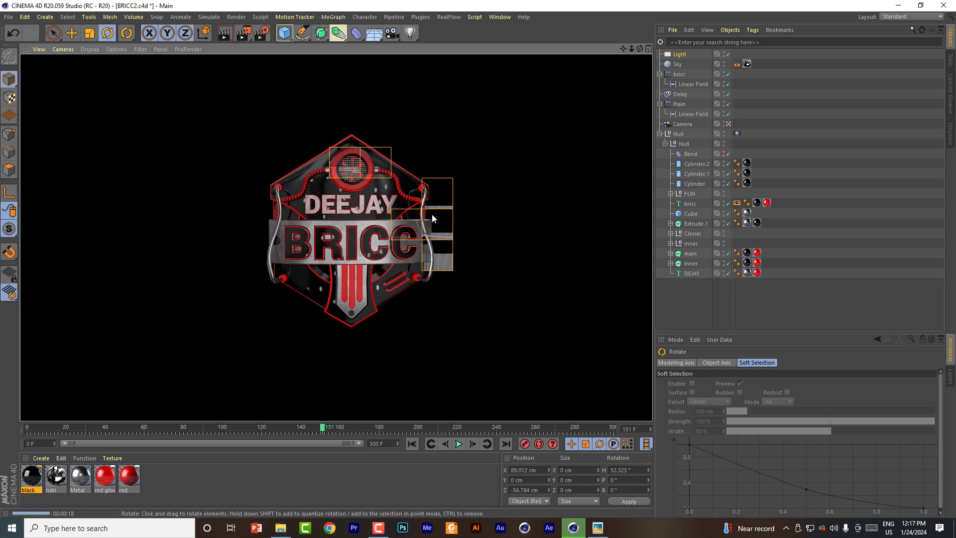
{"action": "left_click", "coordinate": [351, 230]}
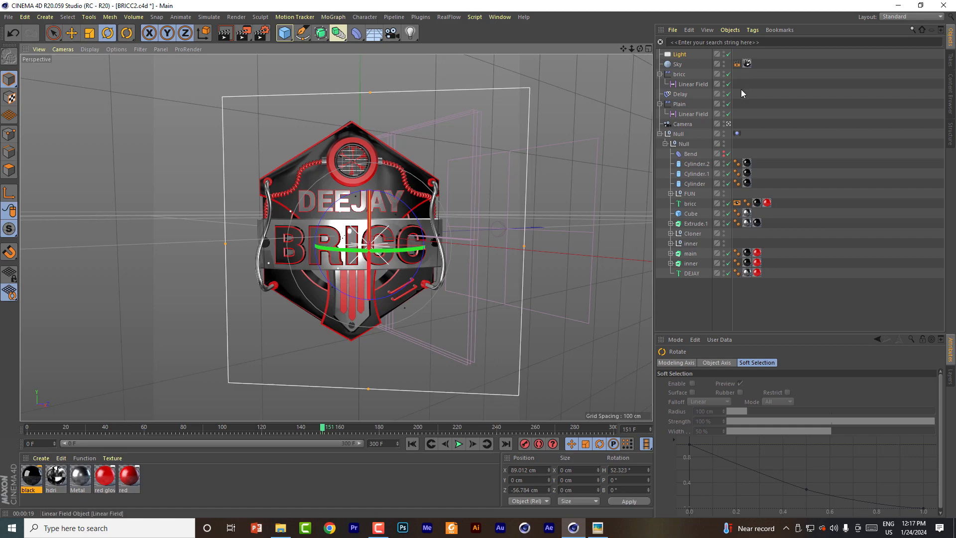
Step: Open the red glow texture tag on the BRICC text and try restricting it to selection R2
{"action": "left_click", "coordinate": [166, 484]}
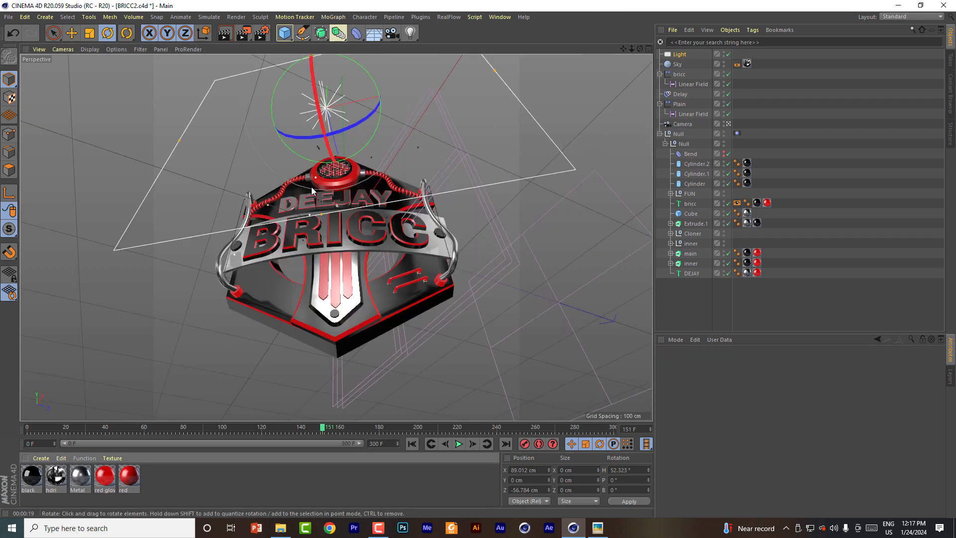
{"action": "scroll", "coordinate": [327, 240], "scroll_direction": "up", "scroll_amount": 10}
{"action": "scroll", "coordinate": [334, 253], "scroll_direction": "down", "scroll_amount": 4}
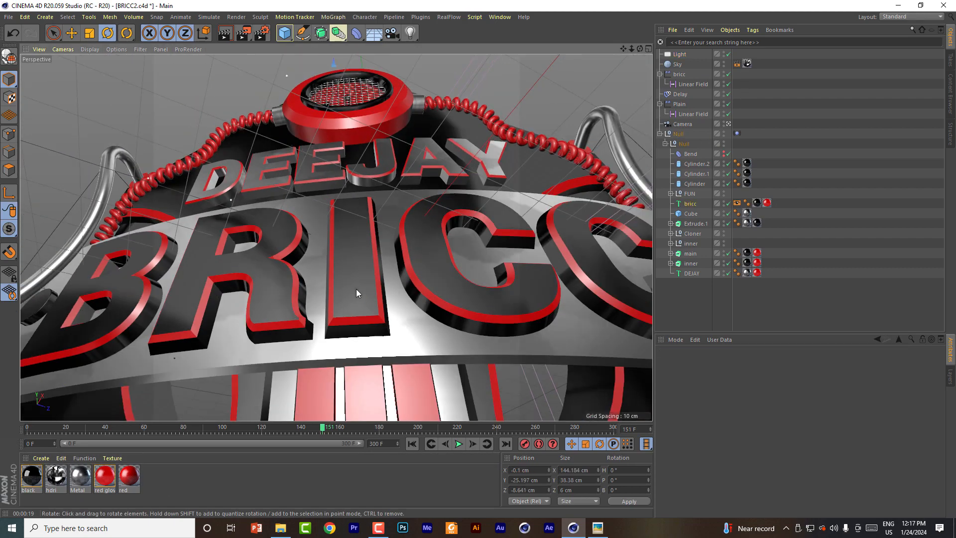
{"action": "left_click", "coordinate": [356, 289]}
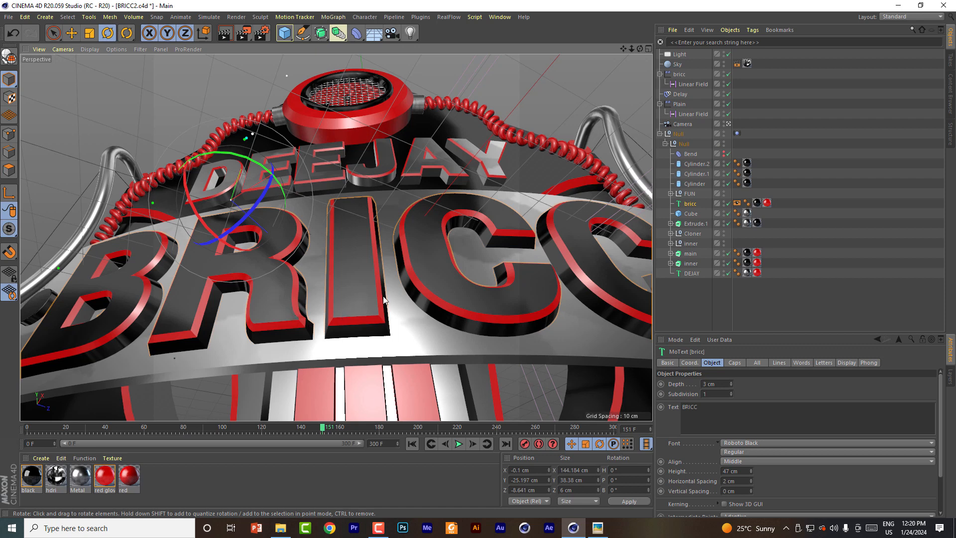
{"action": "left_click", "coordinate": [757, 204]}
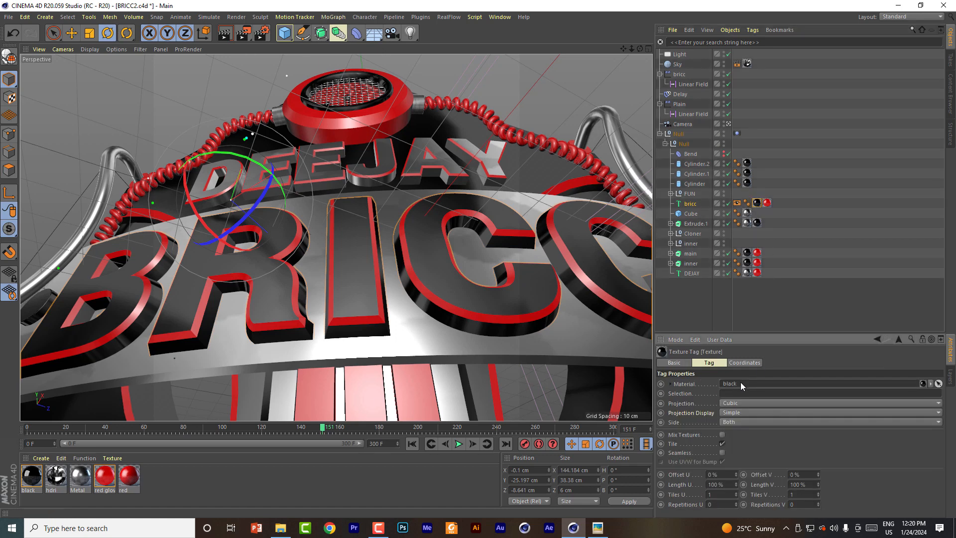
{"action": "left_click", "coordinate": [768, 205]}
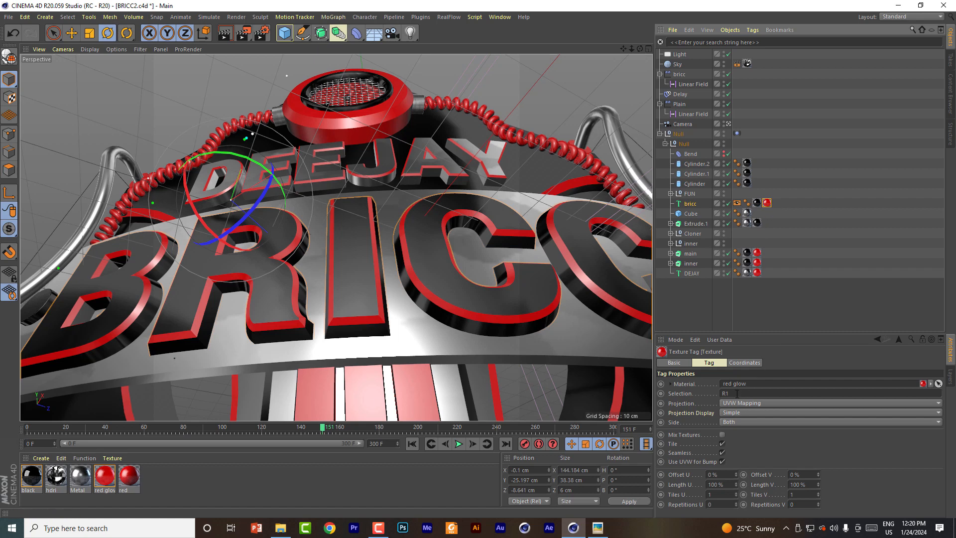
{"action": "left_click_drag", "start_coordinate": [738, 393], "coordinate": [691, 391]}
{"action": "left_click_drag", "start_coordinate": [737, 393], "coordinate": [700, 395]}
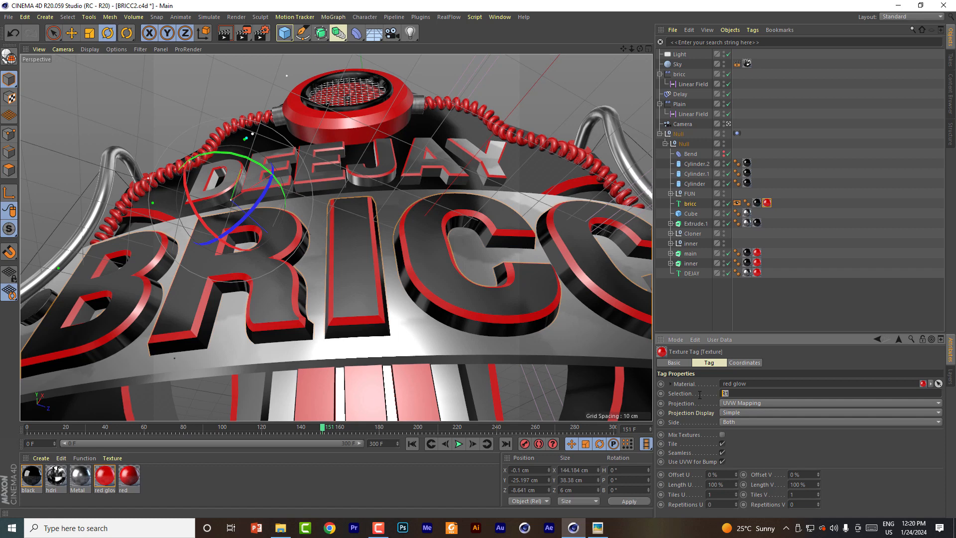
{"action": "type", "text": "r2"}
{"action": "key", "text": "Return"}
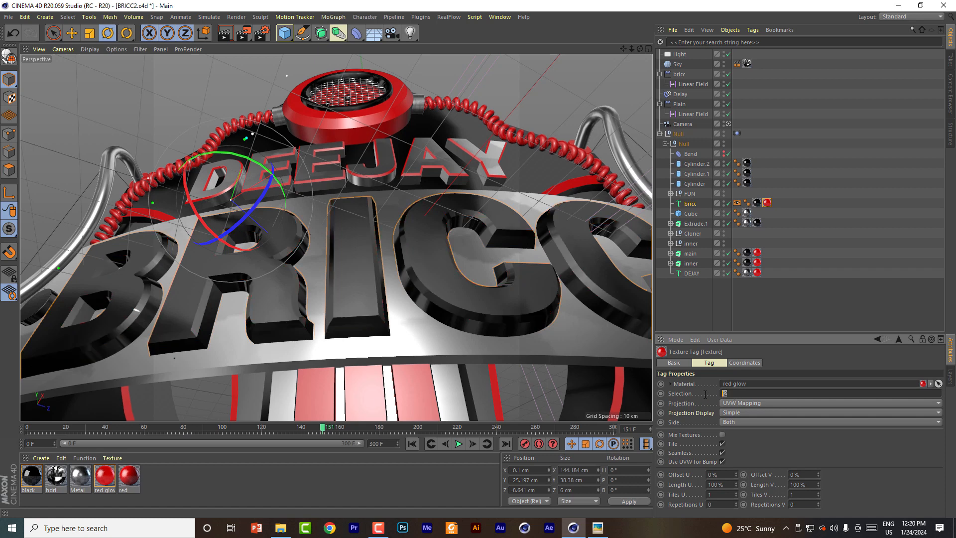
Step: Try restricting the BRICC text's red glow material to the cap selections C1 and C2
{"action": "type", "text": "R"}
{"action": "double_click", "coordinate": [737, 392]}
{"action": "type", "text": "C1"}
{"action": "key", "text": "Return"}
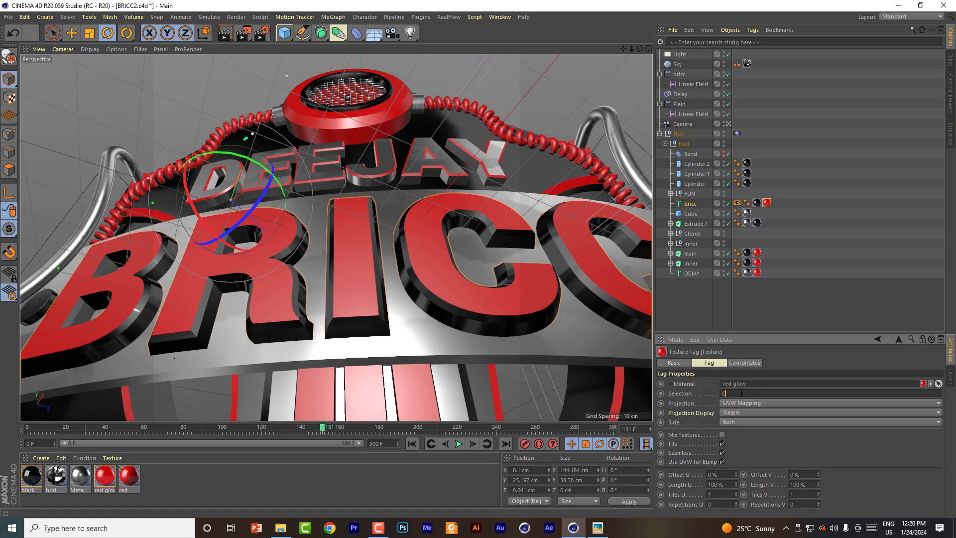
{"action": "key", "text": "Return"}
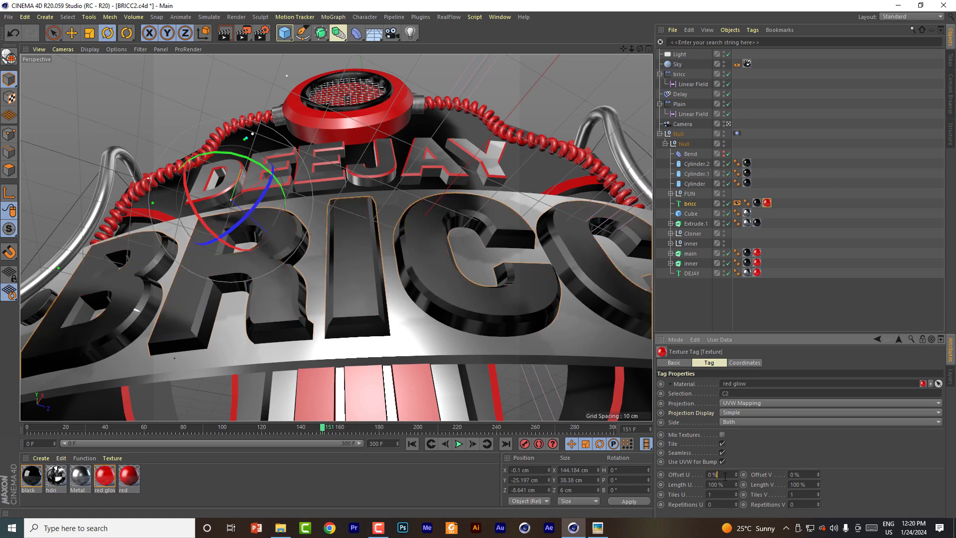
Step: Restrict the red glow material on the BRICC text to selection R1
{"action": "left_click_drag", "start_coordinate": [736, 393], "coordinate": [667, 395]}
{"action": "type", "text": "R1"}
{"action": "key", "text": "Return"}
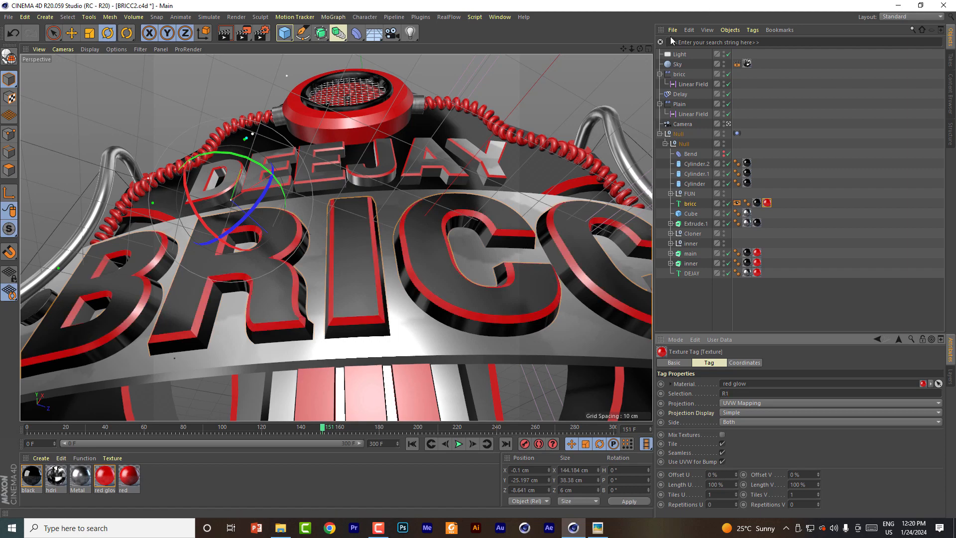
Step: Restrict the black material on the Extrude.1 object to selection R1
{"action": "left_click_drag", "start_coordinate": [632, 49], "coordinate": [618, 68]}
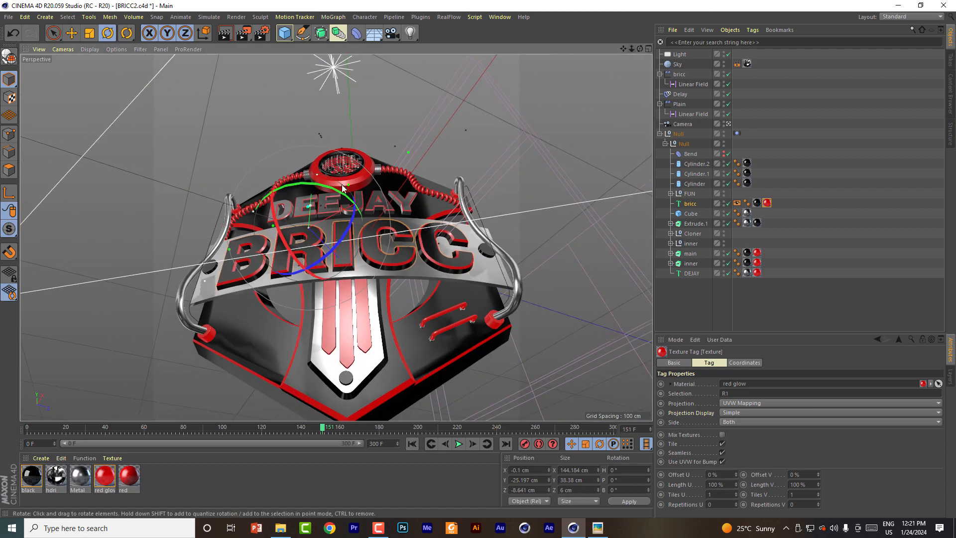
{"action": "scroll", "coordinate": [348, 185], "scroll_direction": "up", "scroll_amount": 5}
{"action": "scroll", "coordinate": [348, 186], "scroll_direction": "up", "scroll_amount": 2}
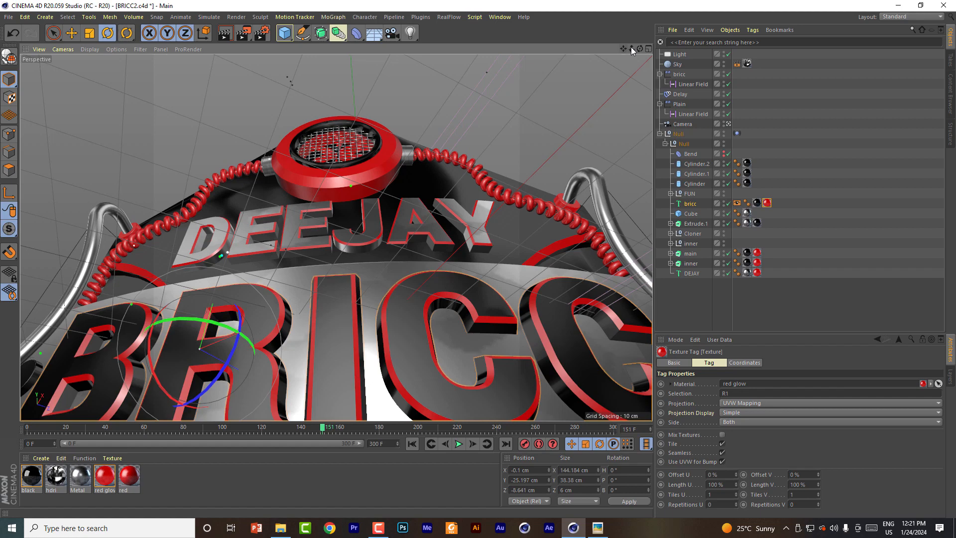
{"action": "left_click_drag", "start_coordinate": [632, 47], "coordinate": [626, 53]}
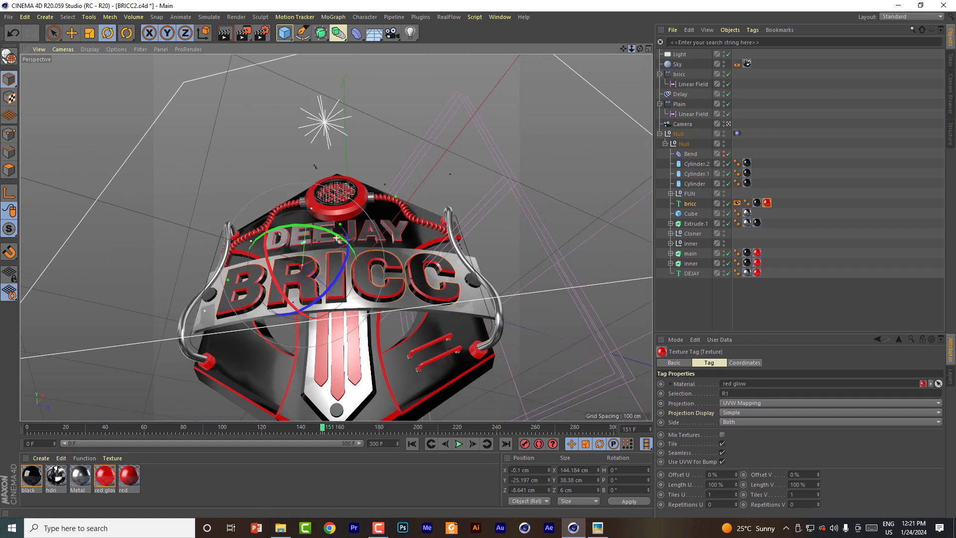
{"action": "left_click", "coordinate": [692, 224]}
{"action": "scroll", "coordinate": [273, 285], "scroll_direction": "up", "scroll_amount": 10}
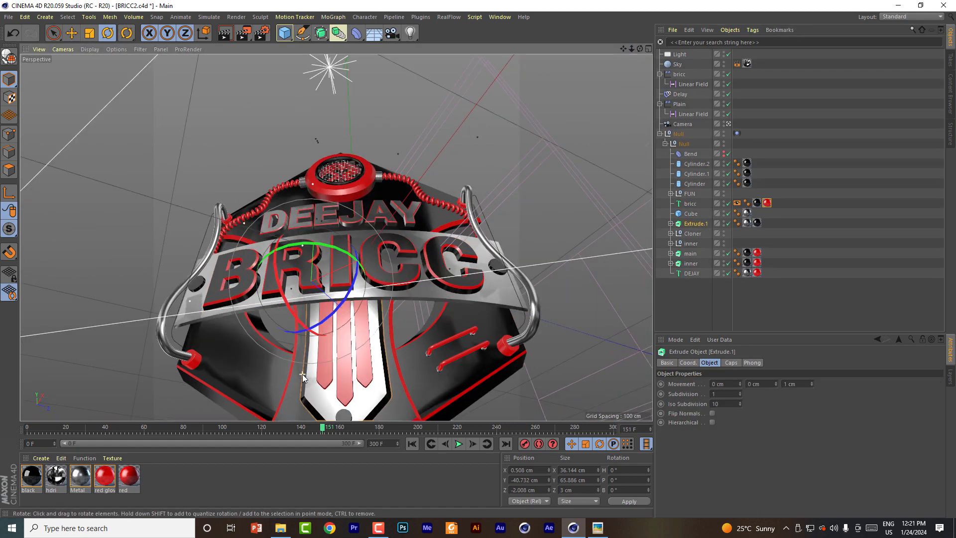
{"action": "left_click", "coordinate": [757, 223]}
{"action": "double_click", "coordinate": [736, 393]}
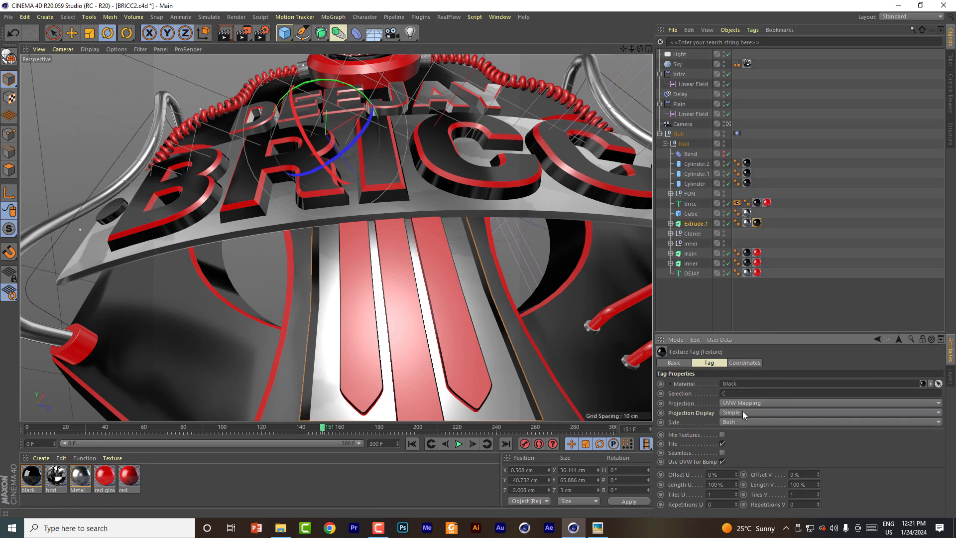
{"action": "type", "text": "C2"}
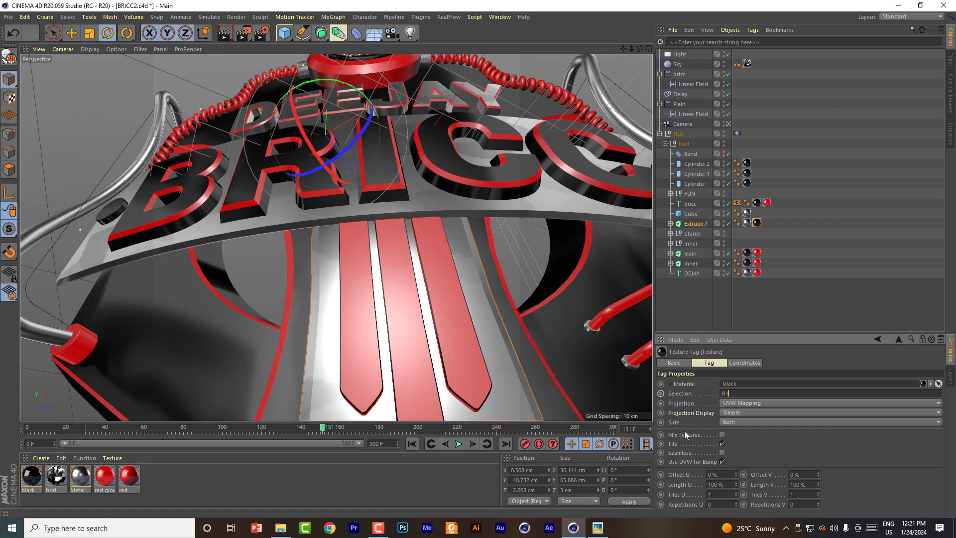
{"action": "type", "text": "1"}
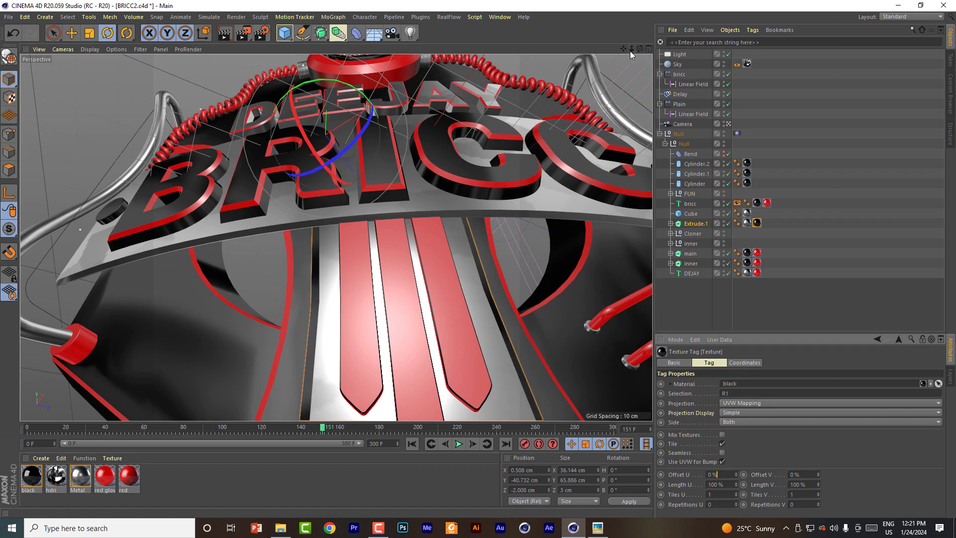
Step: Check the badge from several angles and save the BRICC2.c4d project
{"action": "scroll", "coordinate": [389, 298], "scroll_direction": "down", "scroll_amount": 6}
{"action": "scroll", "coordinate": [337, 238], "scroll_direction": "up", "scroll_amount": 3}
{"action": "mouse_move", "coordinate": [640, 49]}
{"action": "left_mouse_down"}
{"action": "mouse_move", "coordinate": [565, 55]}
{"action": "mouse_move", "coordinate": [642, 95]}
{"action": "mouse_move", "coordinate": [667, 52]}
{"action": "mouse_move", "coordinate": [632, 48]}
{"action": "left_mouse_up"}
{"action": "left_click_drag", "start_coordinate": [336, 238], "coordinate": [408, 304], "text": "alt"}
{"action": "middle_click_drag", "start_coordinate": [337, 238], "coordinate": [347, 324], "text": "alt"}
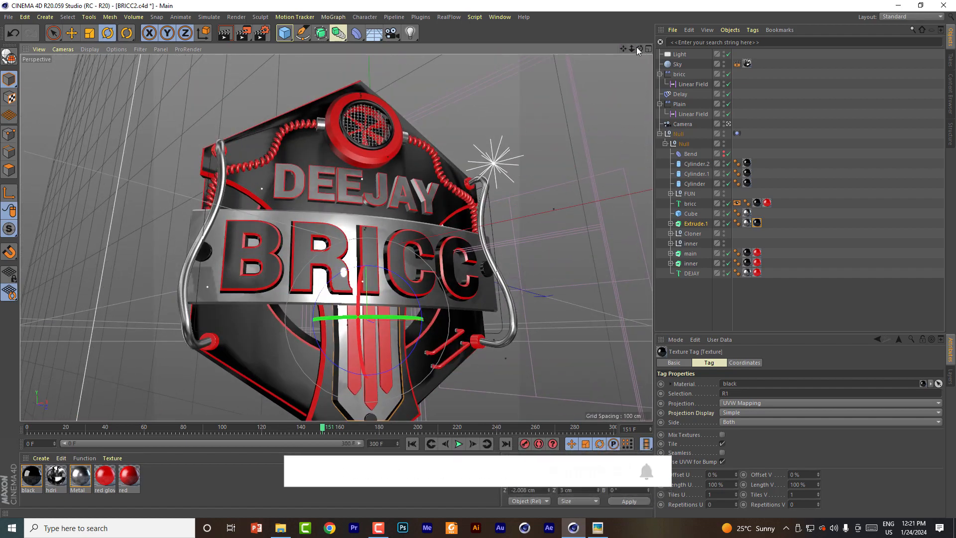
{"action": "mouse_move", "coordinate": [337, 239]}
{"action": "left_mouse_down", "text": "alt"}
{"action": "mouse_move", "coordinate": [332, 279]}
{"action": "mouse_move", "coordinate": [311, 318]}
{"action": "mouse_move", "coordinate": [264, 334]}
{"action": "mouse_move", "coordinate": [294, 194]}
{"action": "mouse_move", "coordinate": [105, 182]}
{"action": "mouse_move", "coordinate": [278, 175]}
{"action": "mouse_move", "coordinate": [438, 244]}
{"action": "mouse_move", "coordinate": [396, 225]}
{"action": "mouse_move", "coordinate": [361, 184]}
{"action": "mouse_move", "coordinate": [348, 234]}
{"action": "left_mouse_up", "text": "alt"}
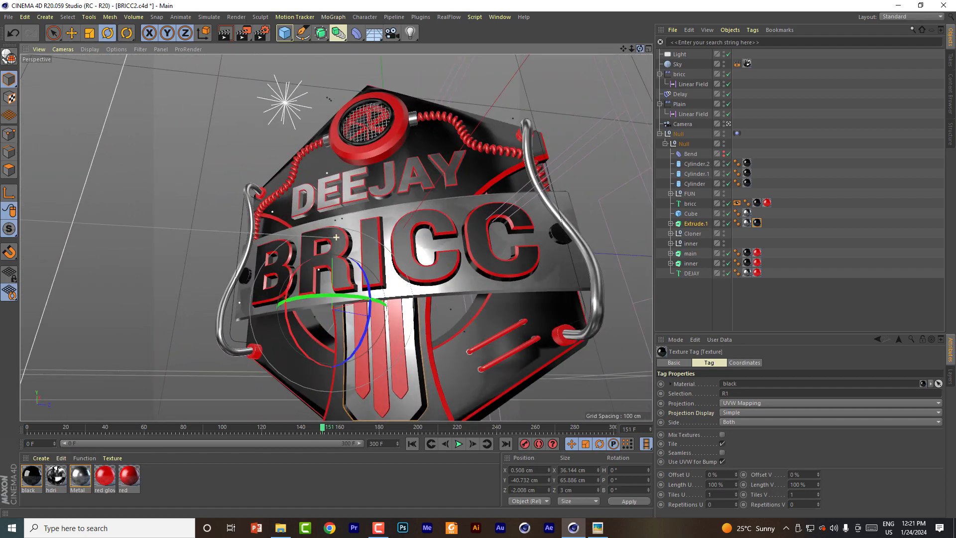
{"action": "left_click", "coordinate": [8, 17]}
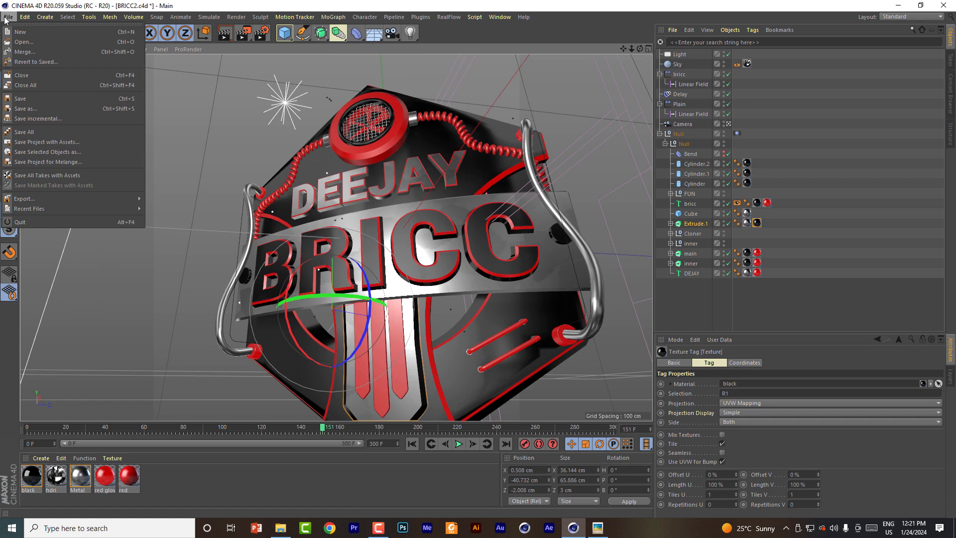
{"action": "left_click", "coordinate": [37, 98]}
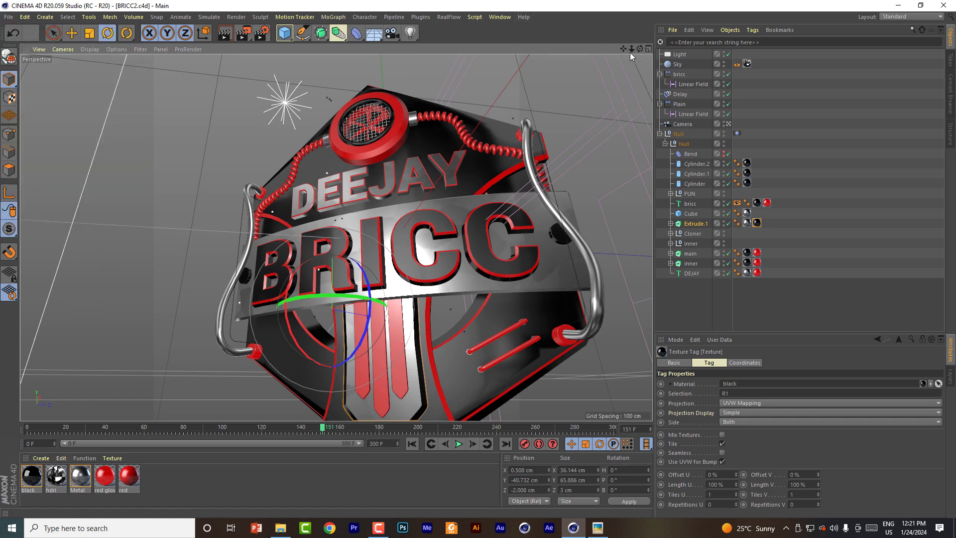
Step: Open the Metal material's node graph and connect the Noise.1 node's Result to the Metal Material's Roughness
{"action": "left_click_drag", "start_coordinate": [623, 48], "coordinate": [577, 14]}
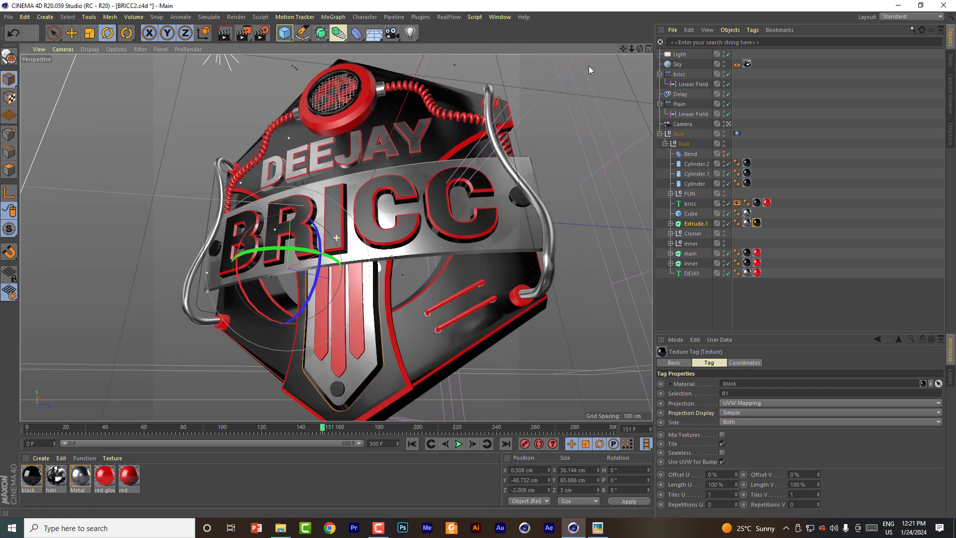
{"action": "double_click", "coordinate": [77, 479]}
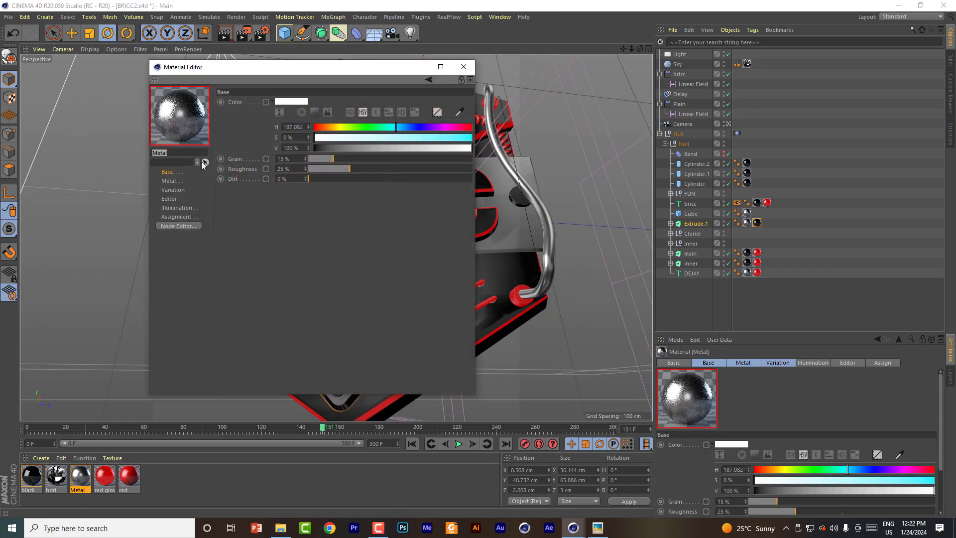
{"action": "left_click", "coordinate": [172, 225]}
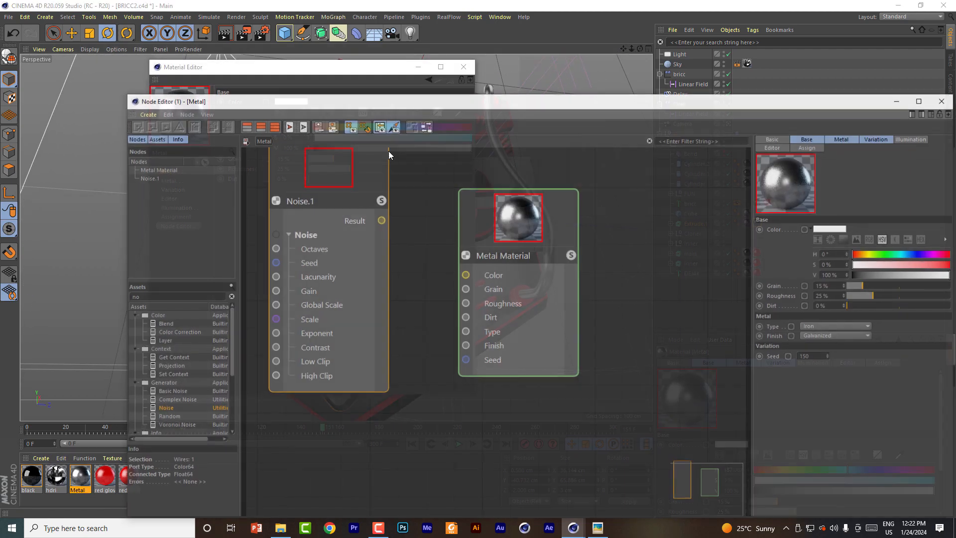
{"action": "left_click_drag", "start_coordinate": [381, 219], "coordinate": [467, 302]}
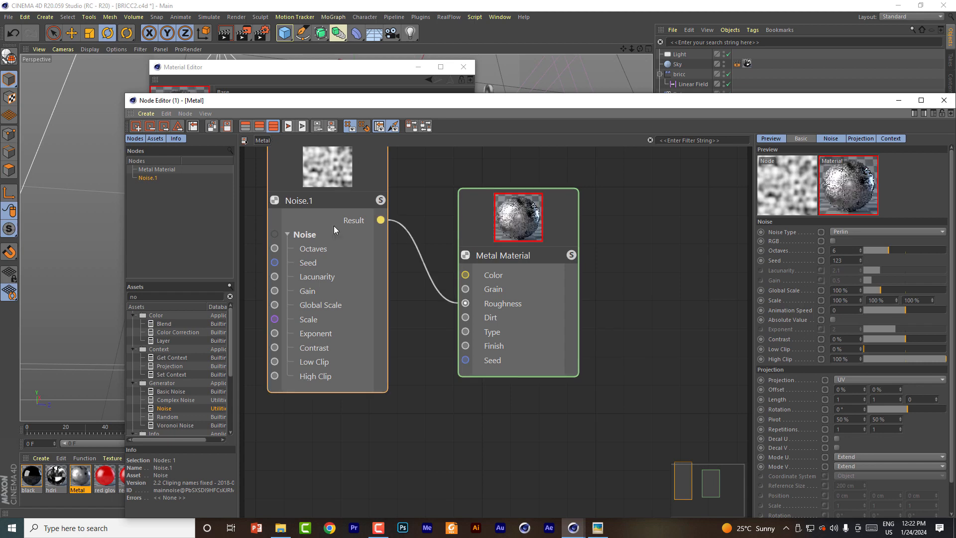
{"action": "left_click_drag", "start_coordinate": [319, 175], "coordinate": [318, 205]}
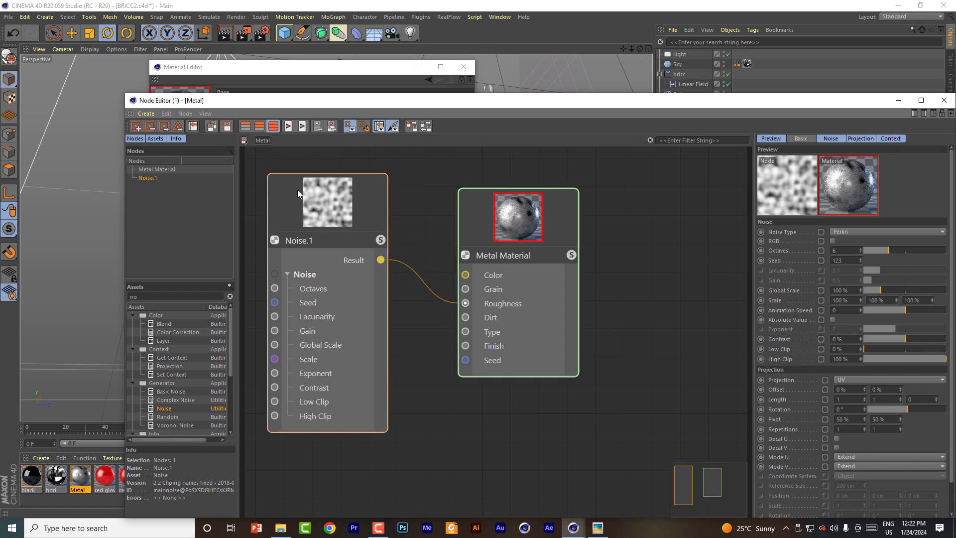
Step: Remove the noise connection from the Metal Material's Roughness input and close the material's editors
{"action": "right_click", "coordinate": [425, 284]}
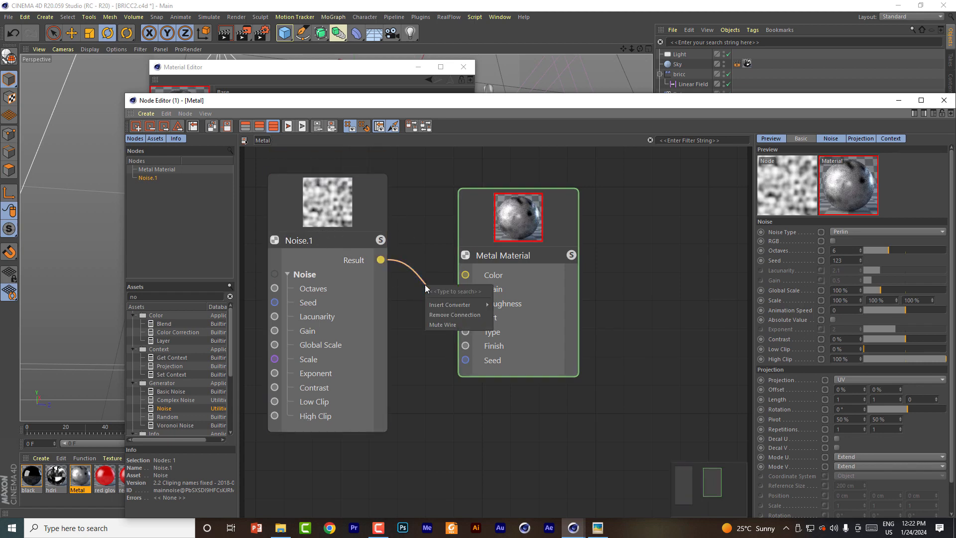
{"action": "left_click", "coordinate": [443, 316]}
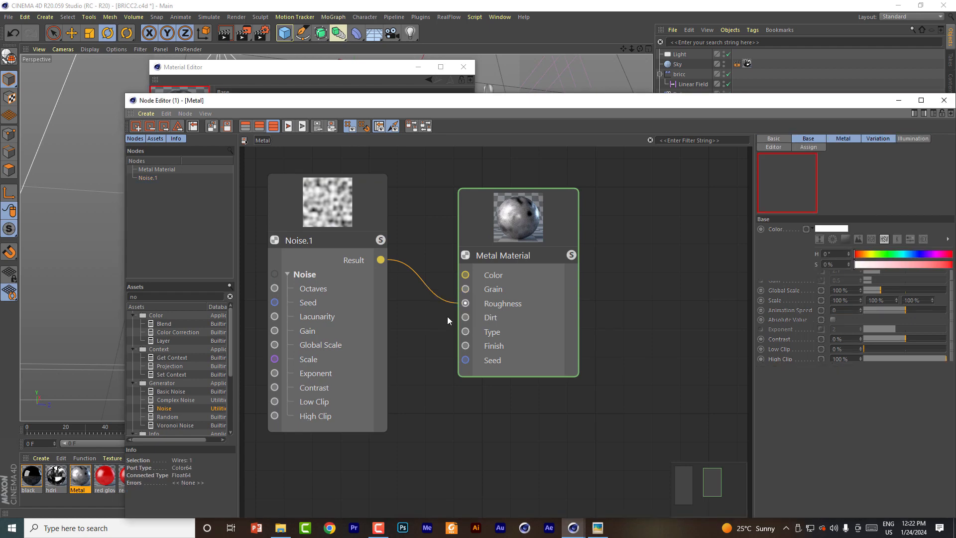
{"action": "left_click", "coordinate": [948, 104]}
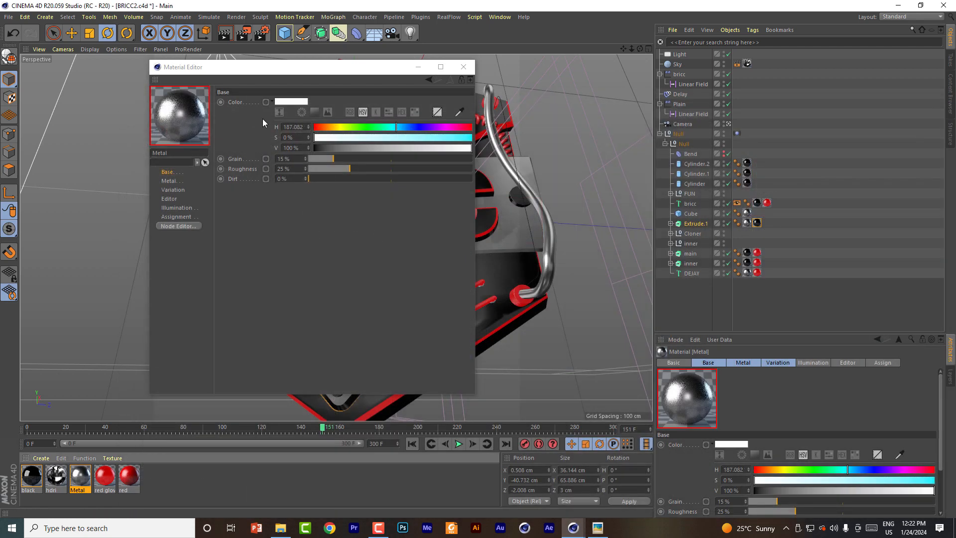
{"action": "left_click", "coordinate": [463, 72]}
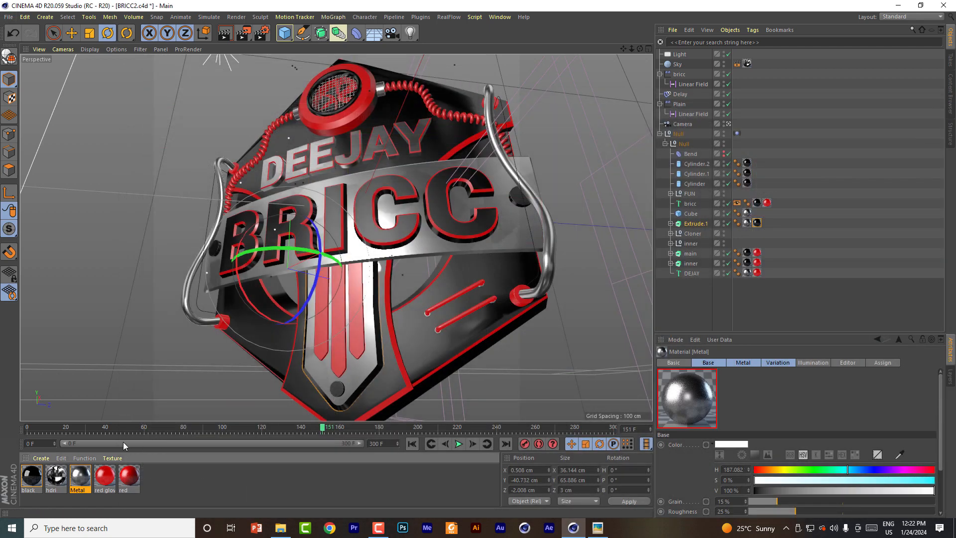
Step: Create a new Arnold standard_surface material
{"action": "left_click", "coordinate": [42, 457]}
{"action": "mouse_move", "coordinate": [73, 358]}
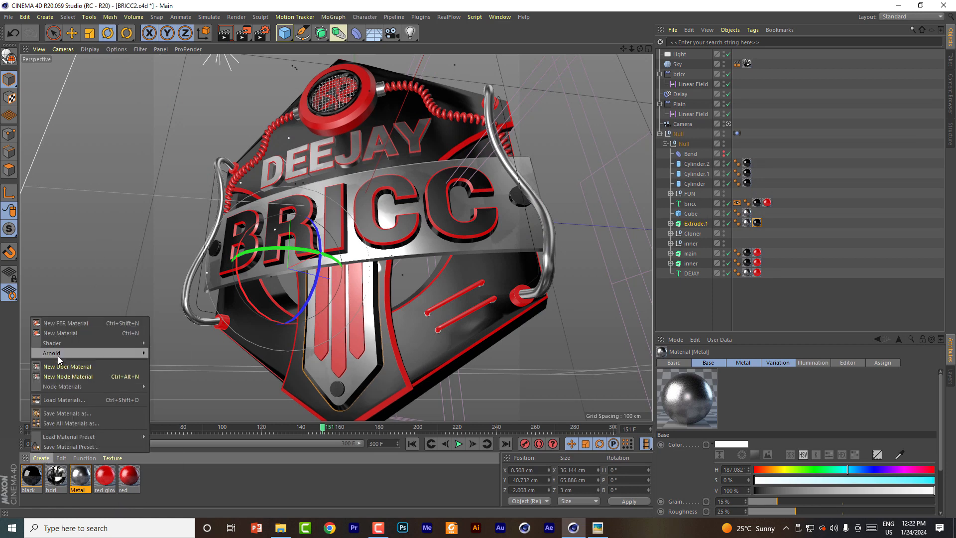
{"action": "left_click", "coordinate": [56, 467]}
{"action": "left_click", "coordinate": [42, 457]}
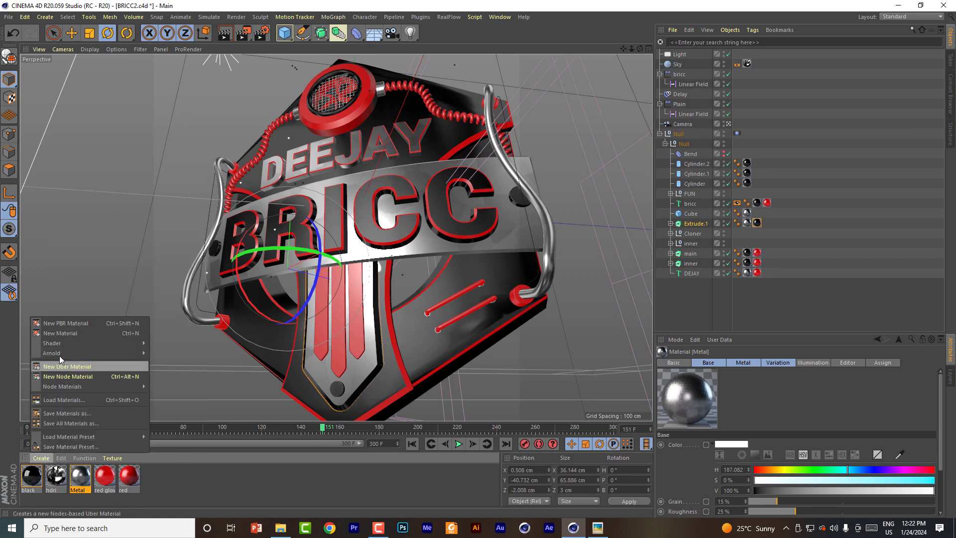
{"action": "mouse_move", "coordinate": [85, 353]}
{"action": "mouse_move", "coordinate": [155, 375]}
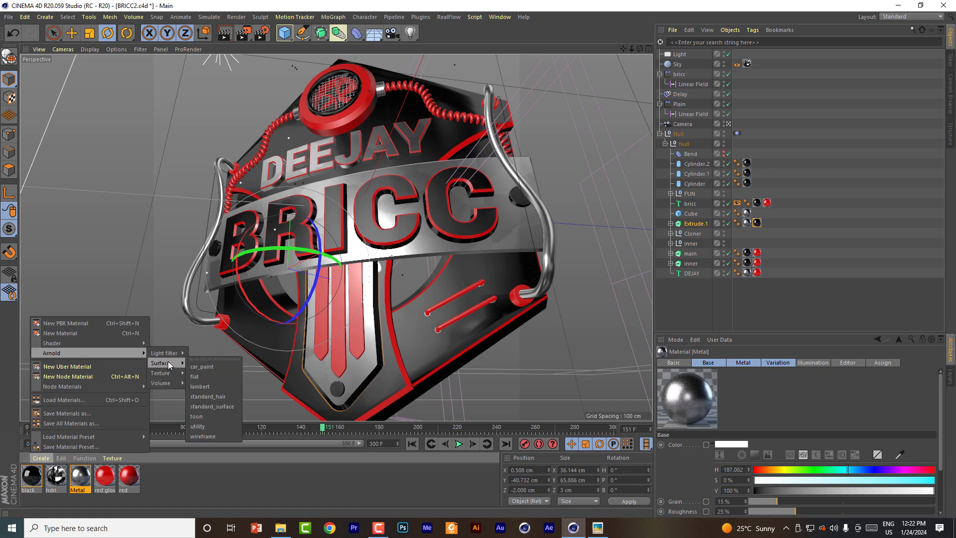
{"action": "left_click", "coordinate": [212, 406]}
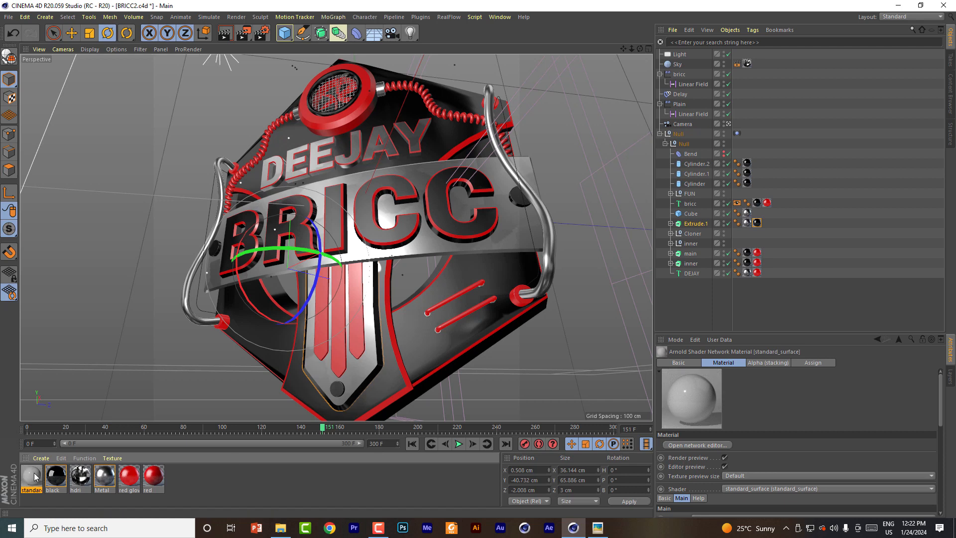
Step: Open the standard_surface material's shader network and reposition its standard_surface node to show the shader's parameters
{"action": "double_click", "coordinate": [34, 476]}
{"action": "left_click_drag", "start_coordinate": [310, 69], "coordinate": [456, 43]}
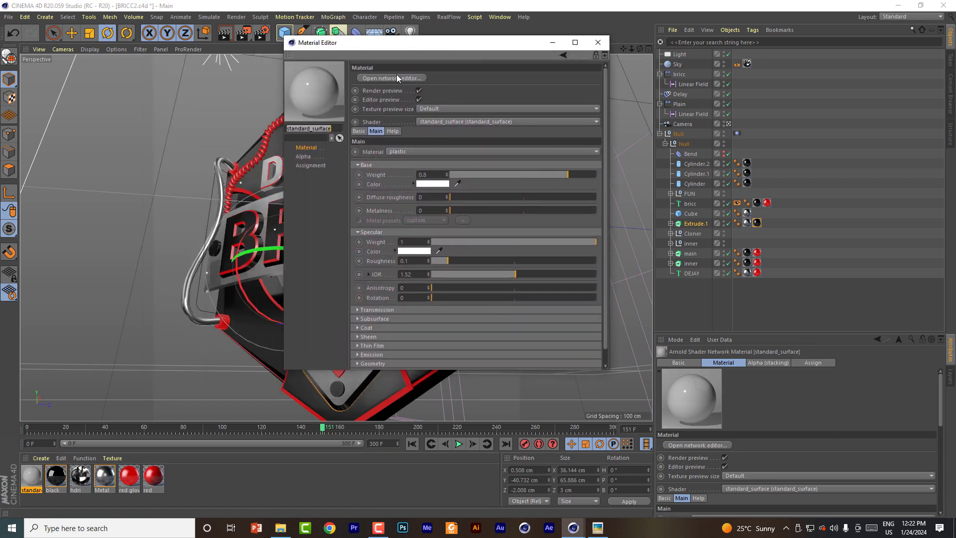
{"action": "left_click", "coordinate": [390, 78]}
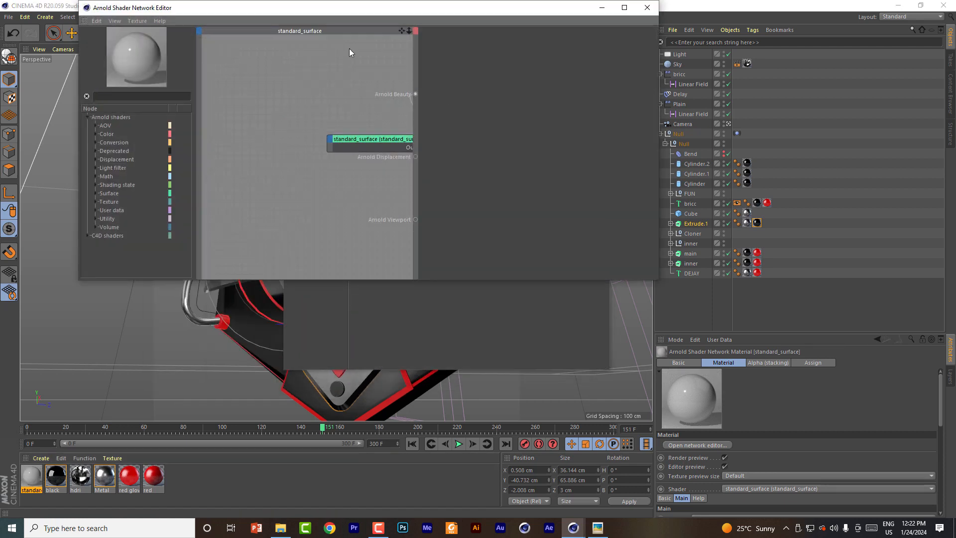
{"action": "left_click_drag", "start_coordinate": [369, 145], "coordinate": [314, 102]}
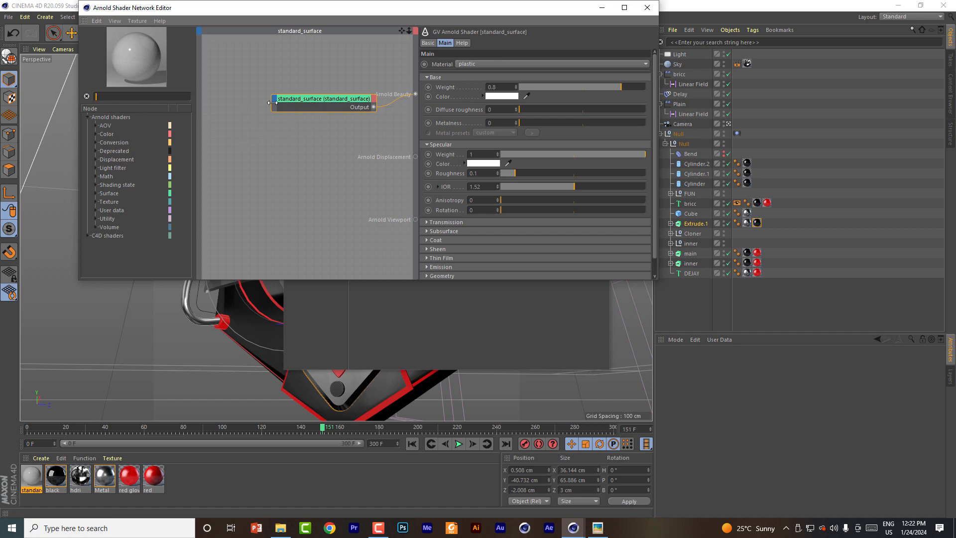
Step: Set the standard_surface shader's material type to metal with the copper preset, and close the shader network
{"action": "left_click", "coordinate": [478, 62]}
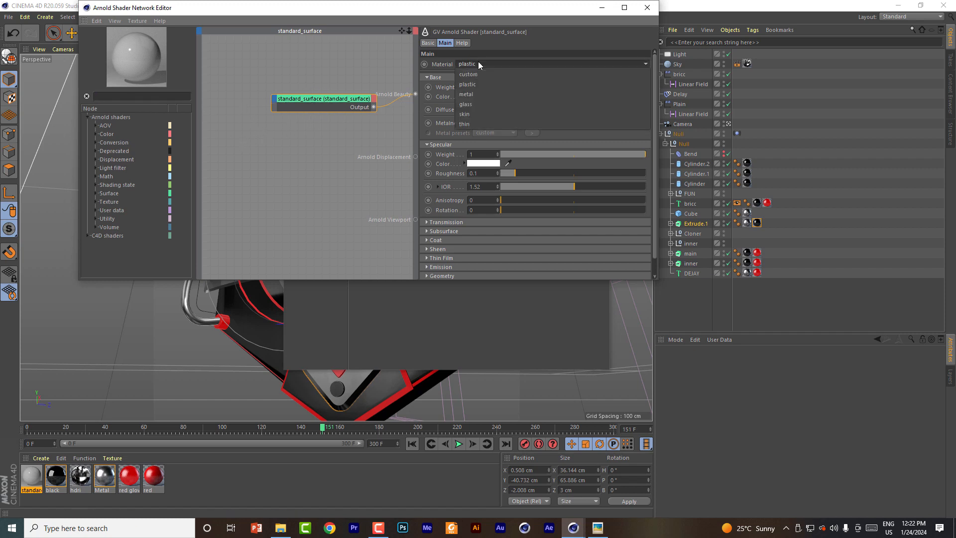
{"action": "left_click", "coordinate": [473, 94]}
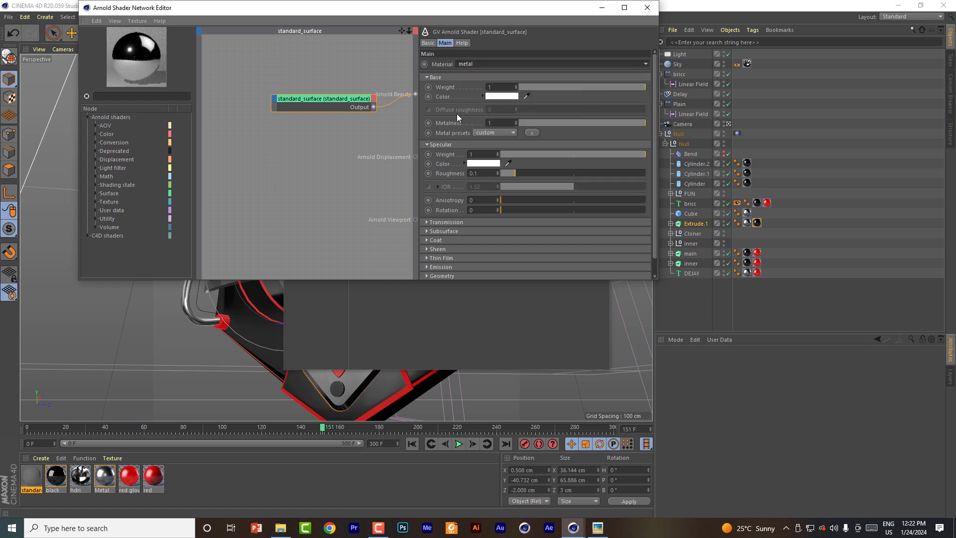
{"action": "left_click", "coordinate": [497, 133]}
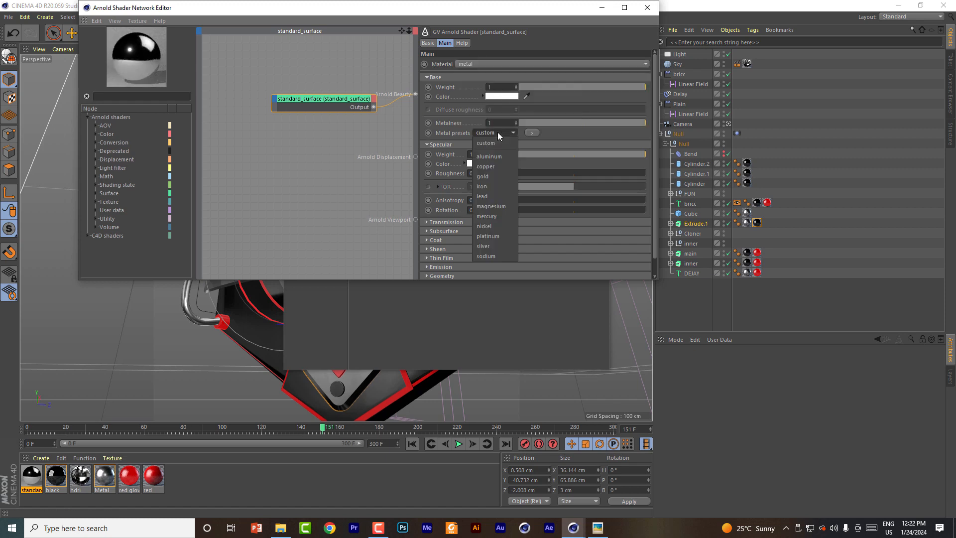
{"action": "left_click", "coordinate": [492, 168]}
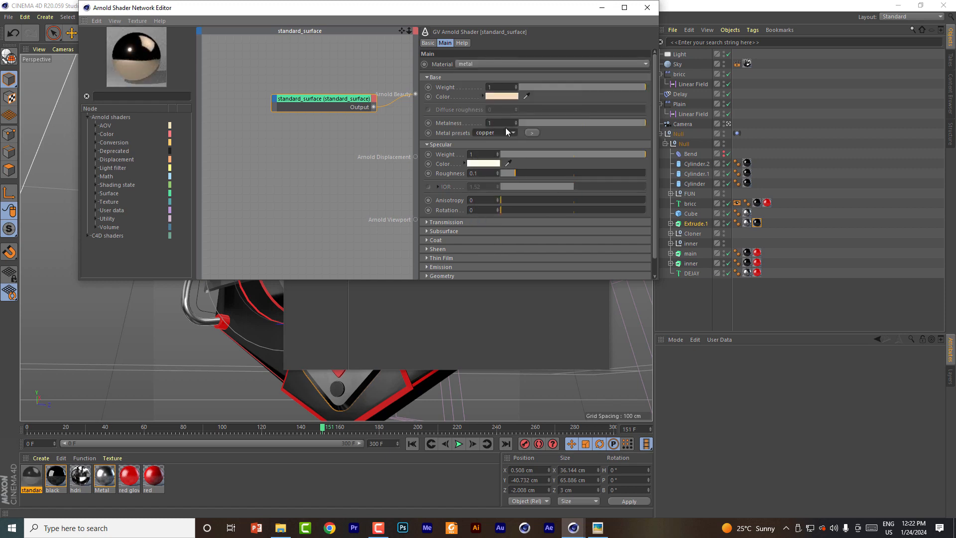
{"action": "left_click", "coordinate": [496, 134]}
{"action": "left_click", "coordinate": [499, 131]}
{"action": "left_click", "coordinate": [647, 7]}
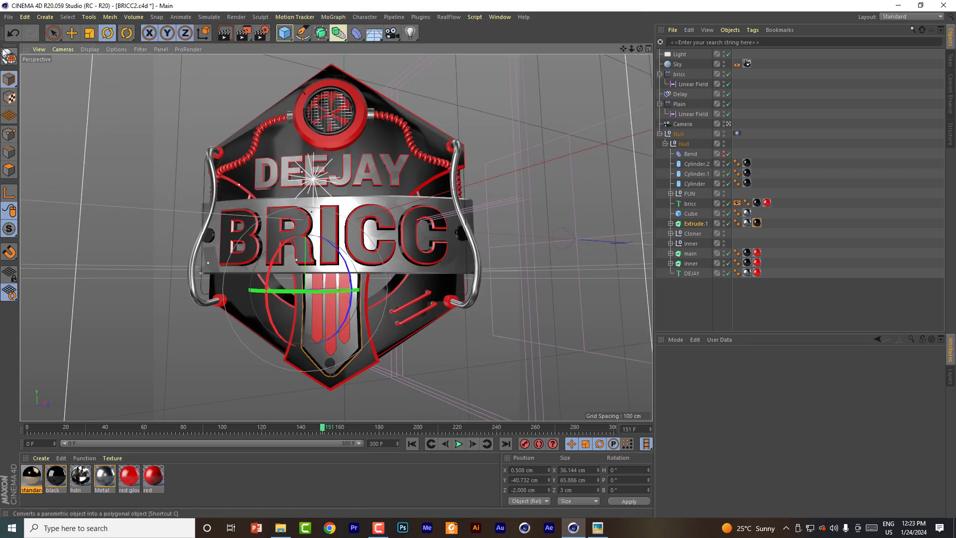
Step: Open the render settings, turn off Multi-Pass and look through the film and video output presets
{"action": "left_click", "coordinate": [262, 33]}
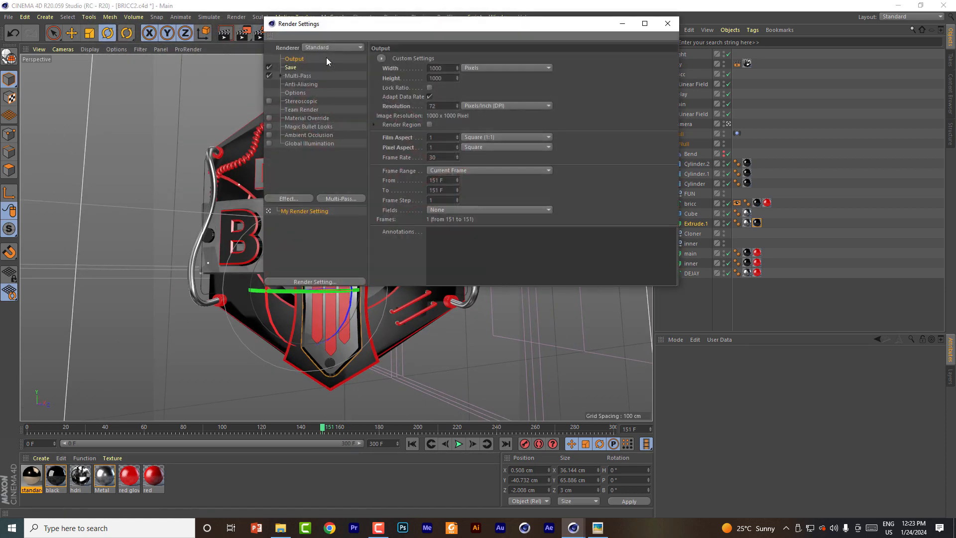
{"action": "left_click", "coordinate": [269, 75]}
{"action": "left_click", "coordinate": [382, 59]}
{"action": "mouse_move", "coordinate": [394, 89]}
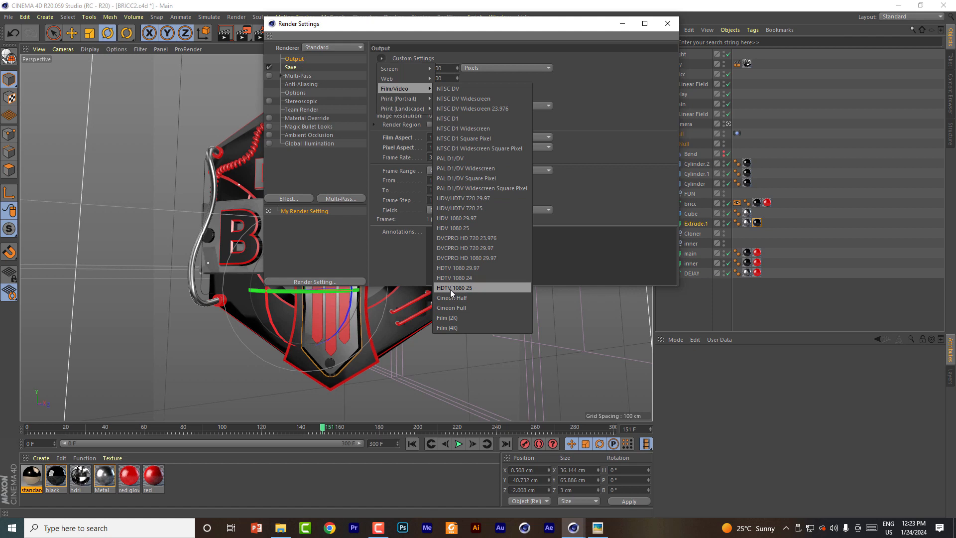
{"action": "left_click", "coordinate": [600, 200]}
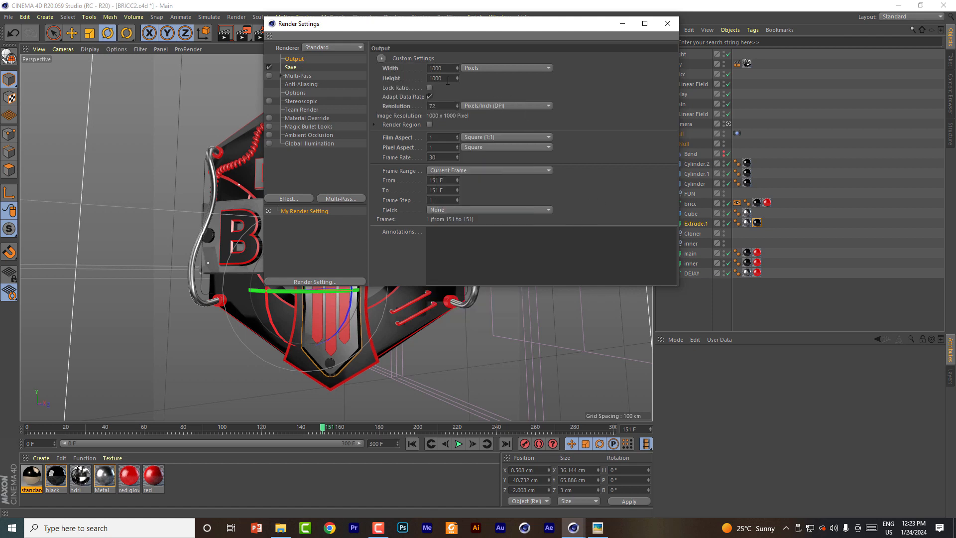
Step: Apply the HDTV 1080 24 output preset and set the frame range to All Frames
{"action": "left_click_drag", "start_coordinate": [445, 67], "coordinate": [421, 70]}
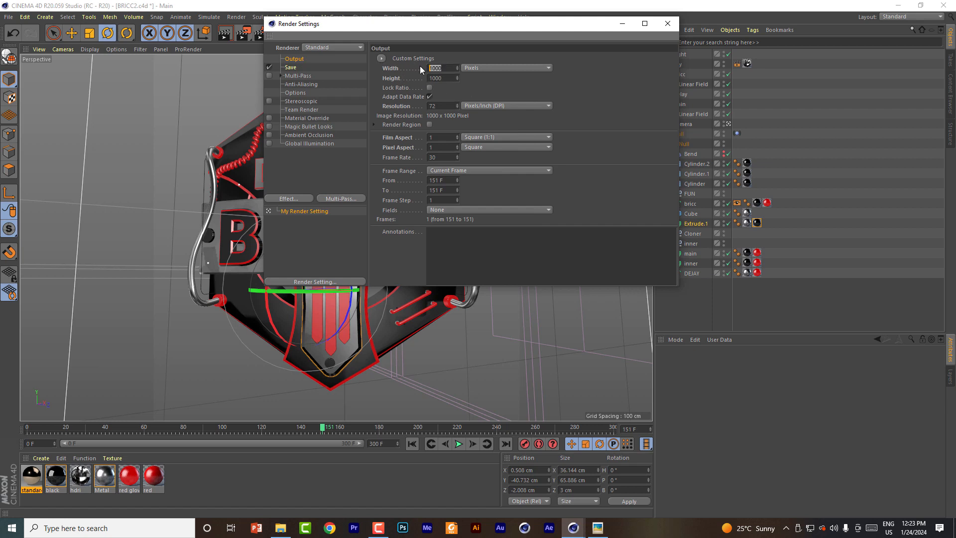
{"action": "left_click", "coordinate": [381, 59]}
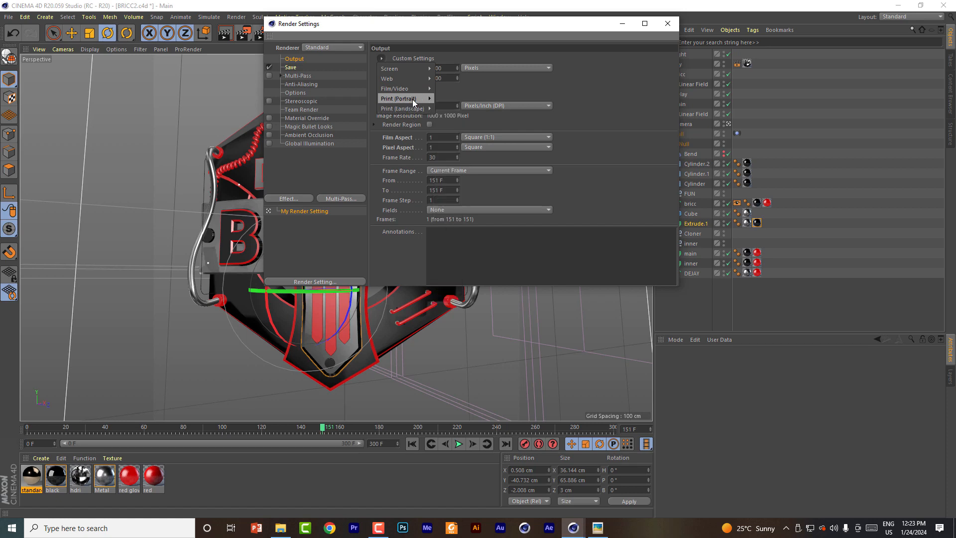
{"action": "mouse_move", "coordinate": [413, 88]}
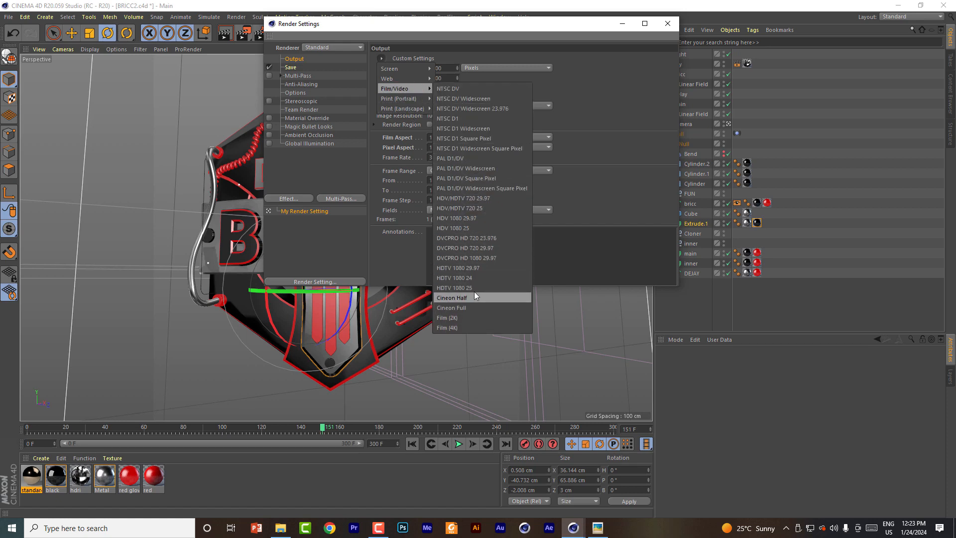
{"action": "left_click", "coordinate": [477, 278]}
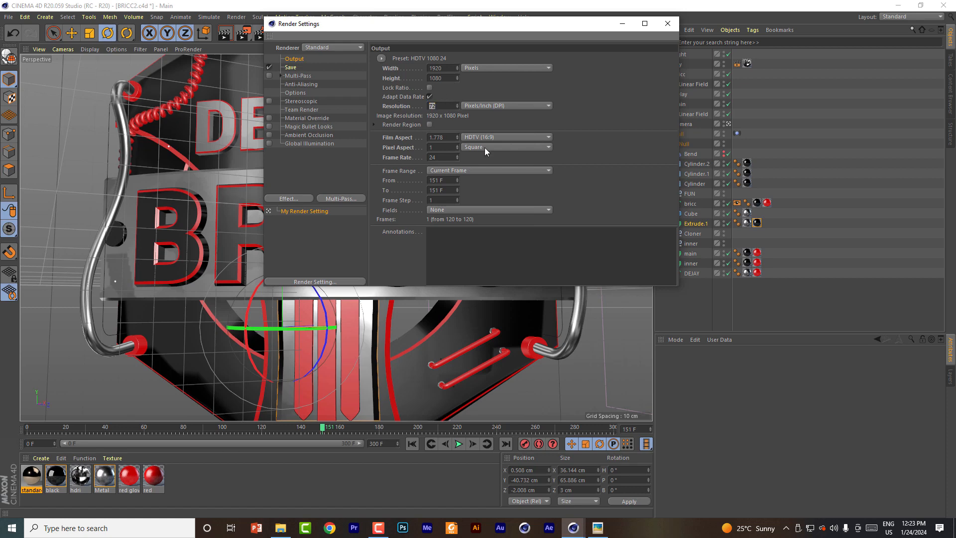
{"action": "left_click", "coordinate": [523, 170]}
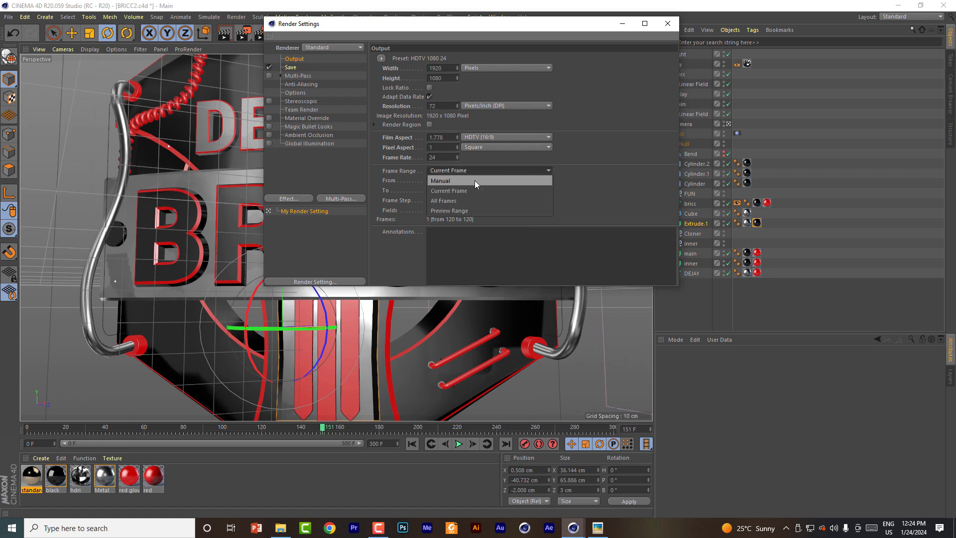
{"action": "left_click", "coordinate": [446, 201]}
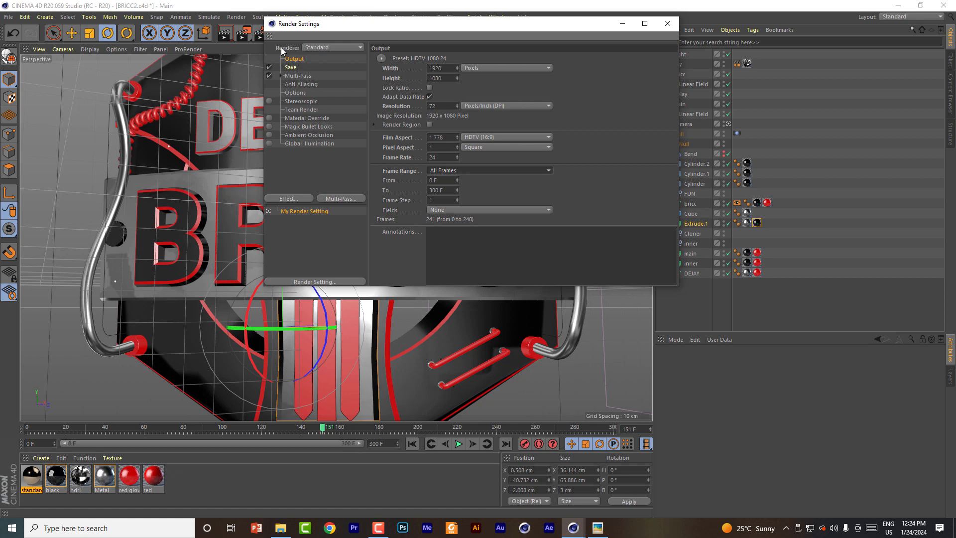
Step: Set the regular image's save file to FG in the OFFICE project folder
{"action": "left_click", "coordinate": [291, 68]}
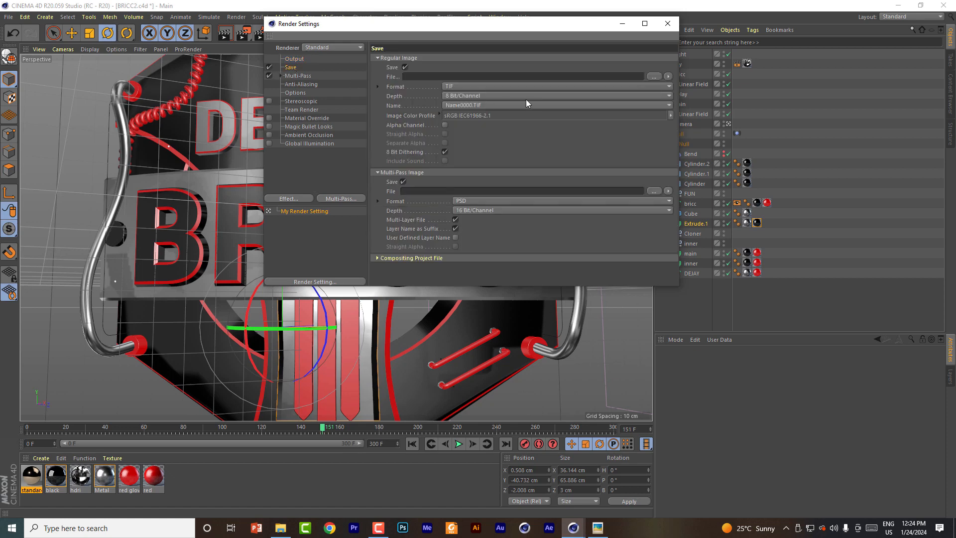
{"action": "left_click", "coordinate": [654, 75]}
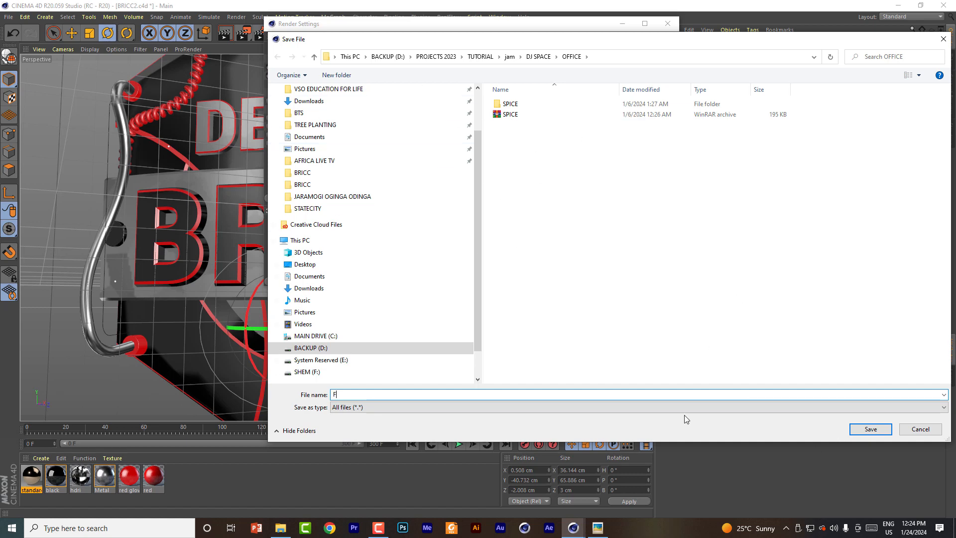
{"action": "left_click", "coordinate": [859, 431]}
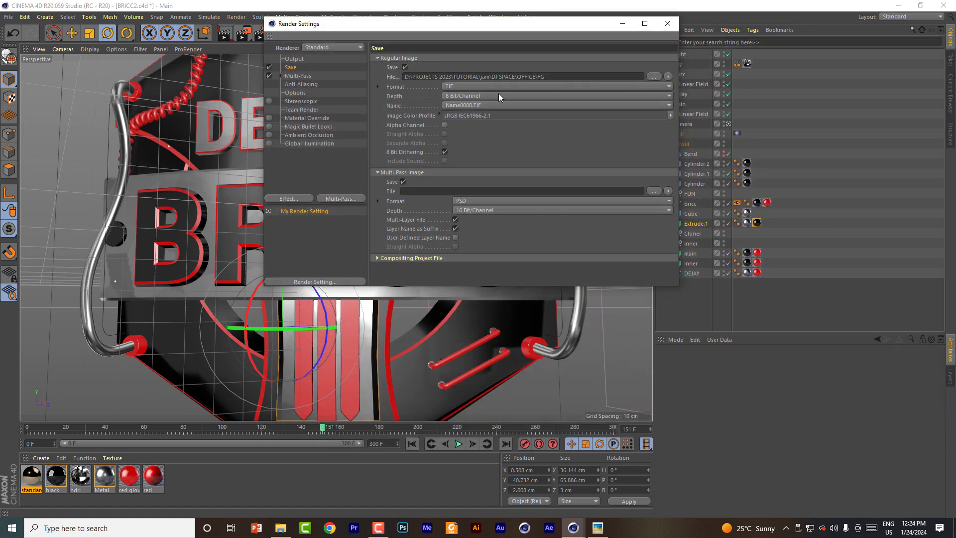
Step: Set the regular image's format to PNG and enable its alpha channel
{"action": "left_click", "coordinate": [467, 87]}
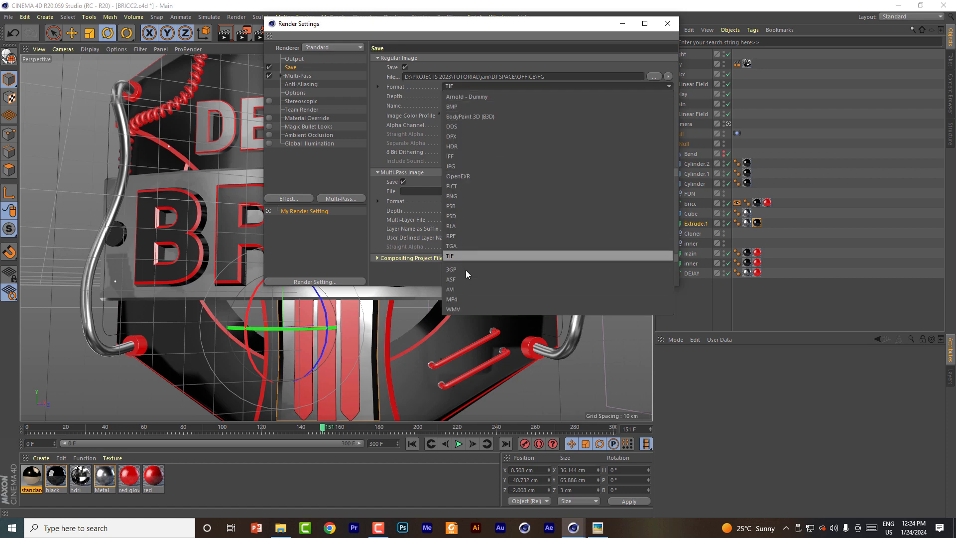
{"action": "left_click", "coordinate": [466, 196]}
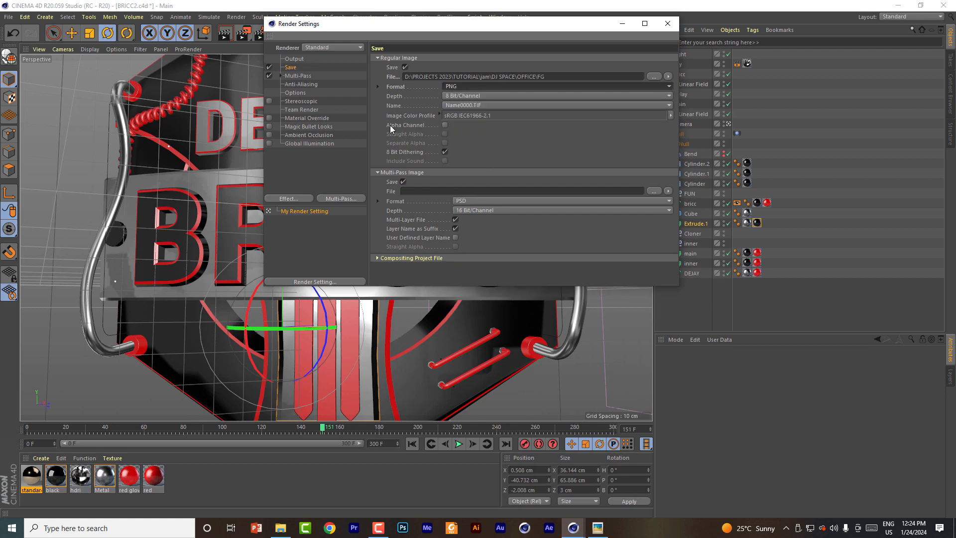
{"action": "left_click", "coordinate": [444, 125]}
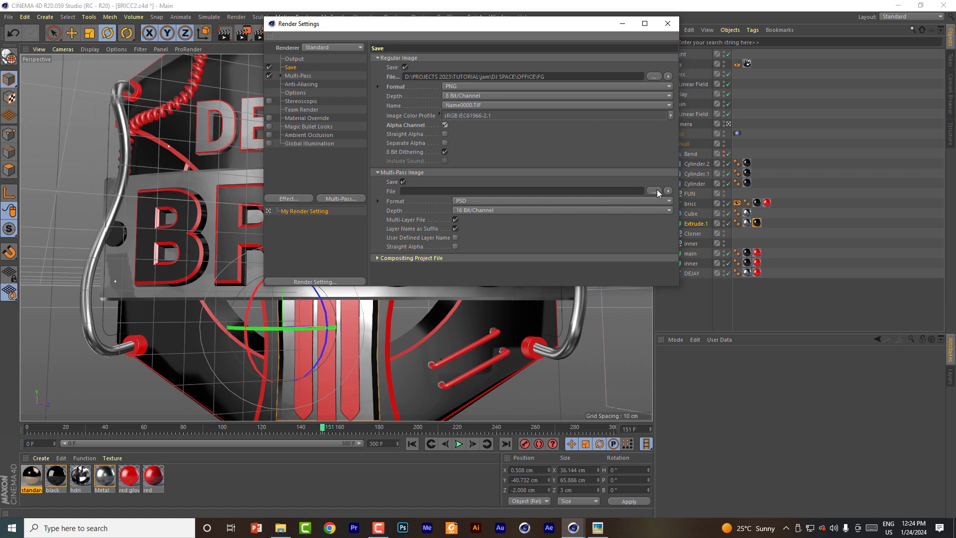
Step: Turn off saving of the multi-pass image and check the compositing project file options
{"action": "left_click", "coordinate": [404, 182]}
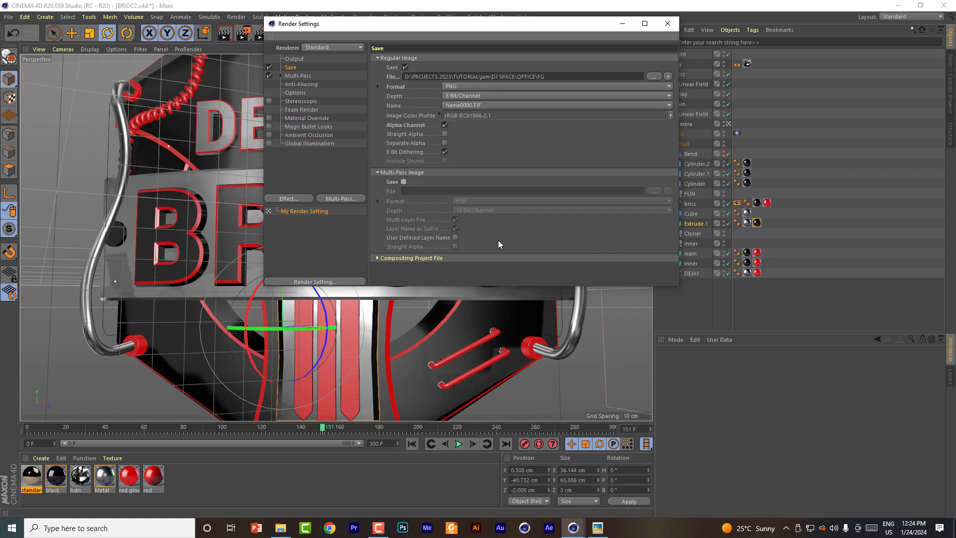
{"action": "left_click", "coordinate": [404, 181]}
{"action": "left_click", "coordinate": [404, 182]}
{"action": "left_click", "coordinate": [377, 258]}
{"action": "scroll", "coordinate": [473, 249], "scroll_direction": "down", "scroll_amount": 2}
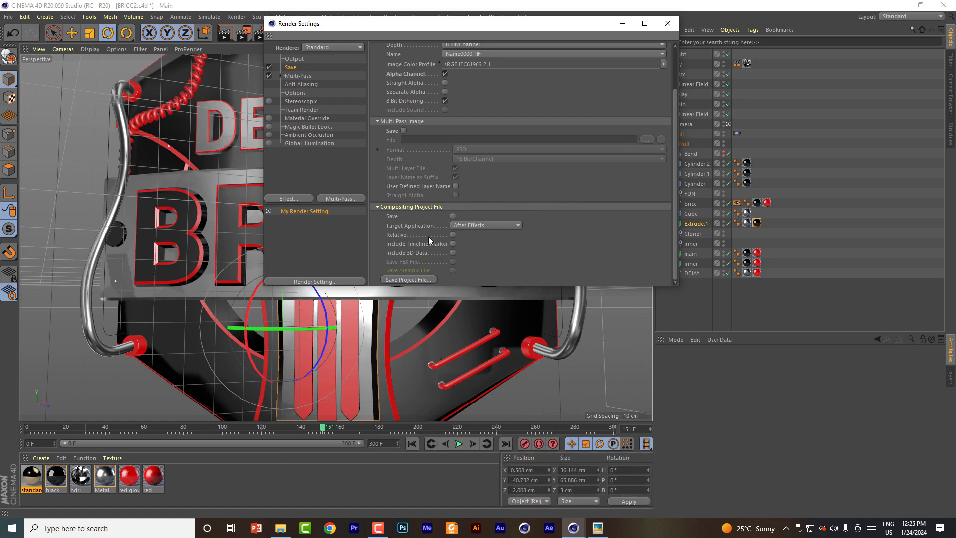
{"action": "left_click", "coordinate": [379, 207]}
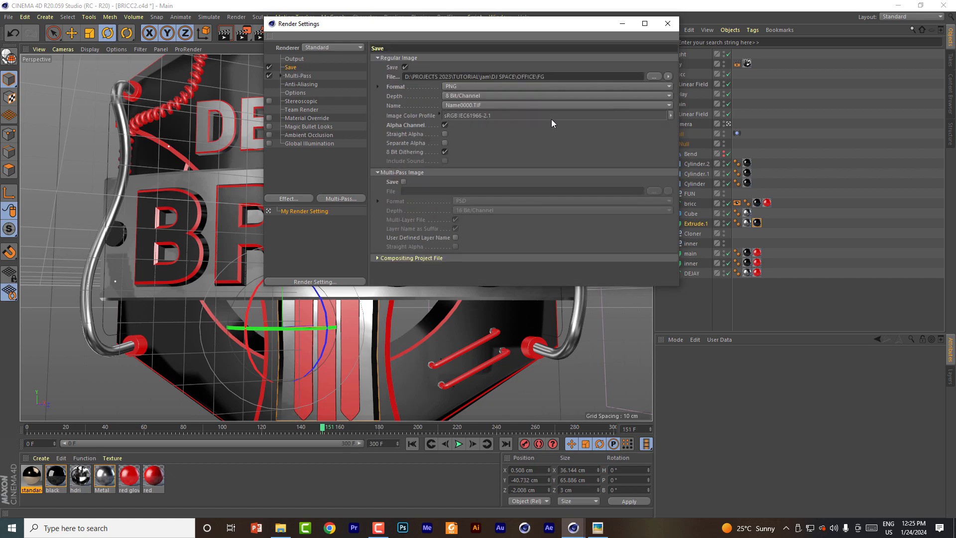
Step: Close the render settings and add the BRICC2.c4d project to the render queue, saving its changes first
{"action": "left_click", "coordinate": [668, 24]}
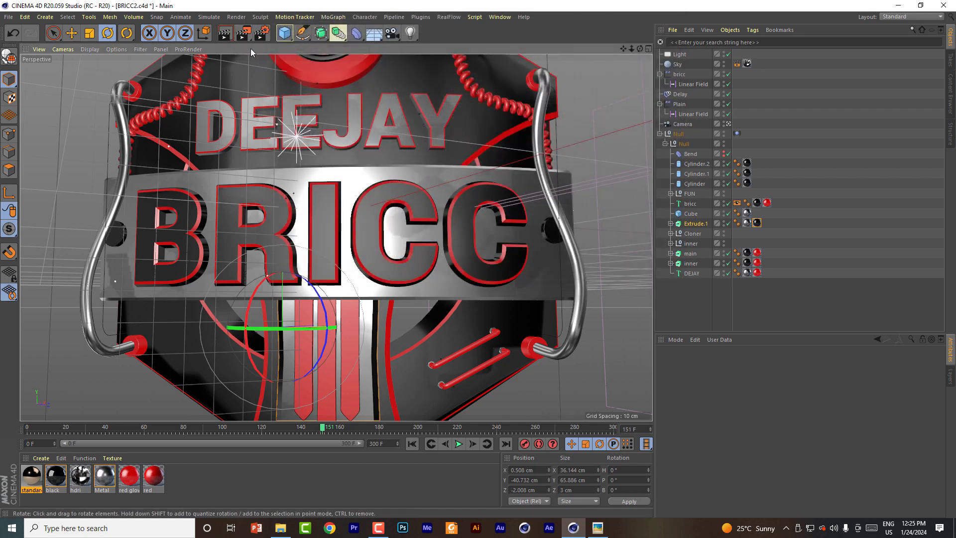
{"action": "left_click", "coordinate": [244, 33]}
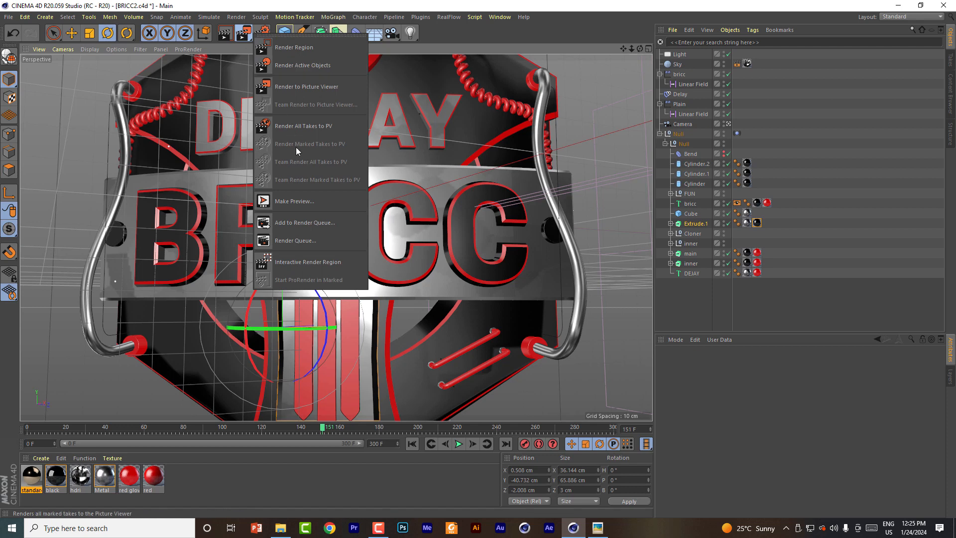
{"action": "left_click", "coordinate": [305, 225]}
{"action": "left_click", "coordinate": [441, 298]}
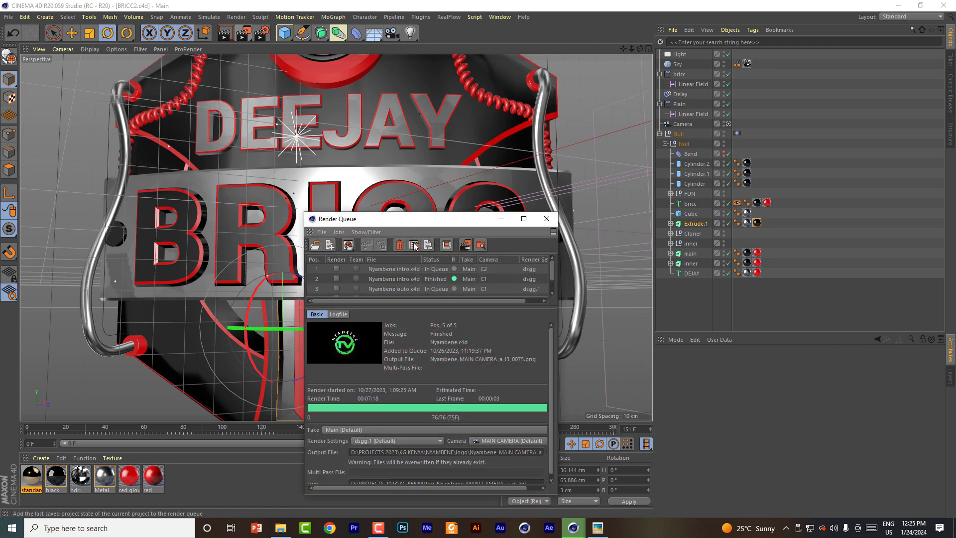
{"action": "left_click_drag", "start_coordinate": [412, 219], "coordinate": [458, 94]}
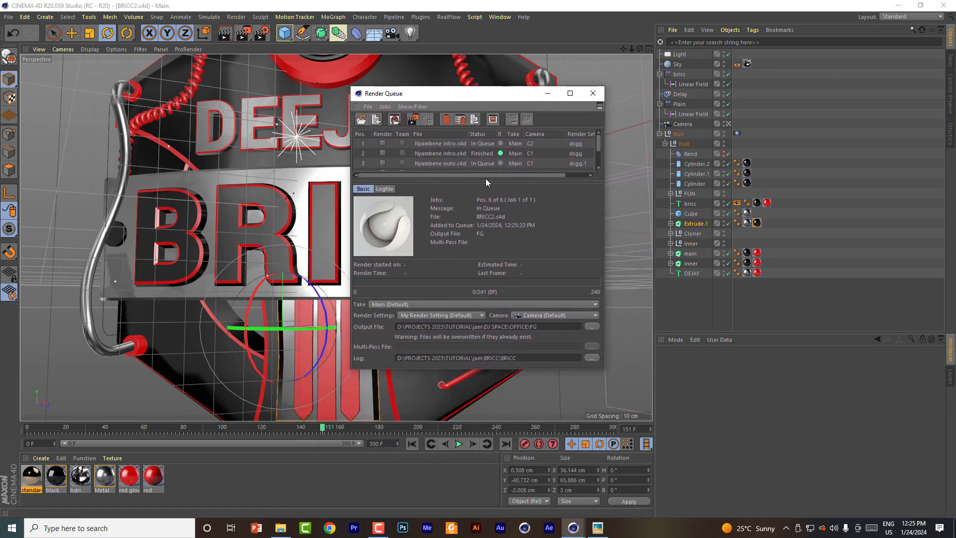
Step: Remove the five old Nyambene jobs from the render queue, keeping only the BRICC2.c4d job
{"action": "left_click_drag", "start_coordinate": [486, 181], "coordinate": [484, 242]}
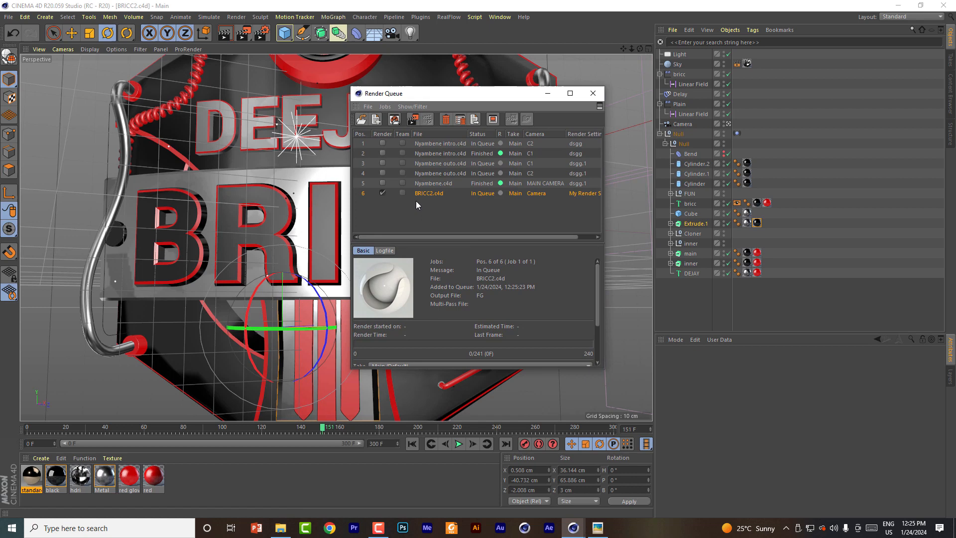
{"action": "left_click", "coordinate": [434, 183]}
{"action": "left_click", "coordinate": [437, 144], "text": "shift"}
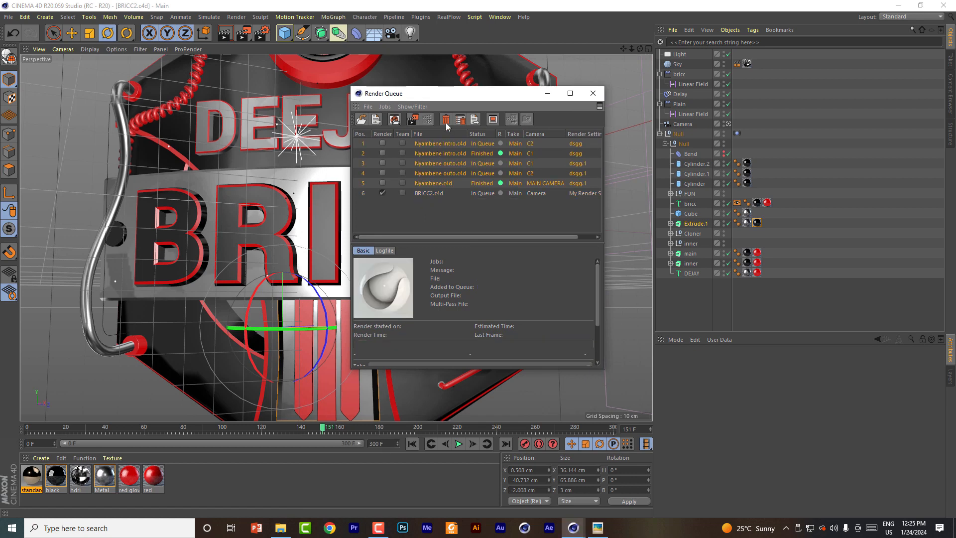
{"action": "left_click", "coordinate": [446, 119]}
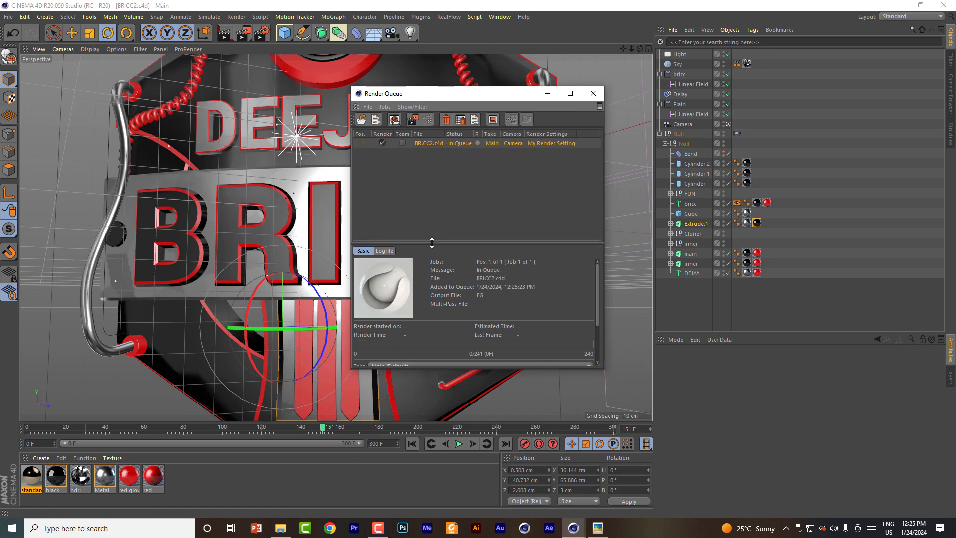
Step: Start rendering the BRICC2.c4d job in the render queue
{"action": "left_click_drag", "start_coordinate": [432, 243], "coordinate": [435, 184]}
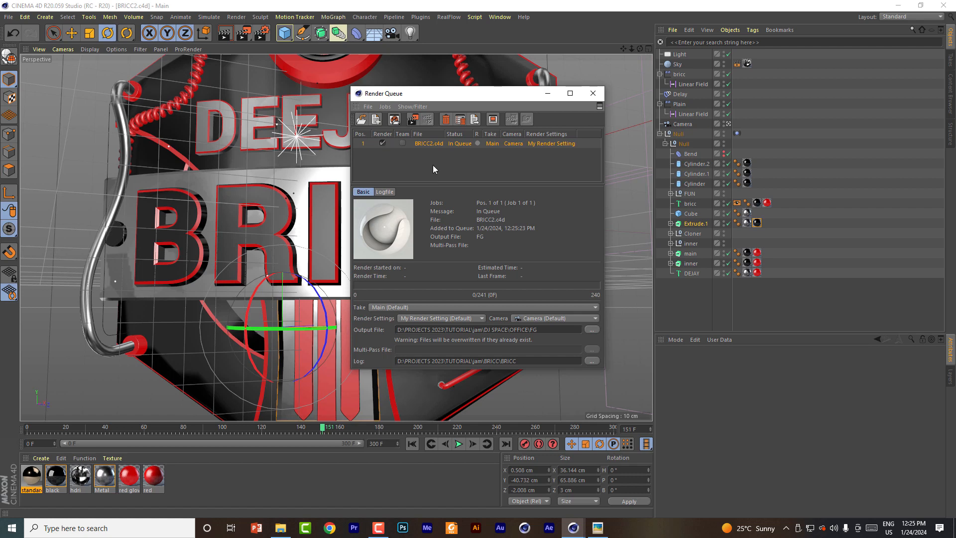
{"action": "left_click", "coordinate": [413, 119]}
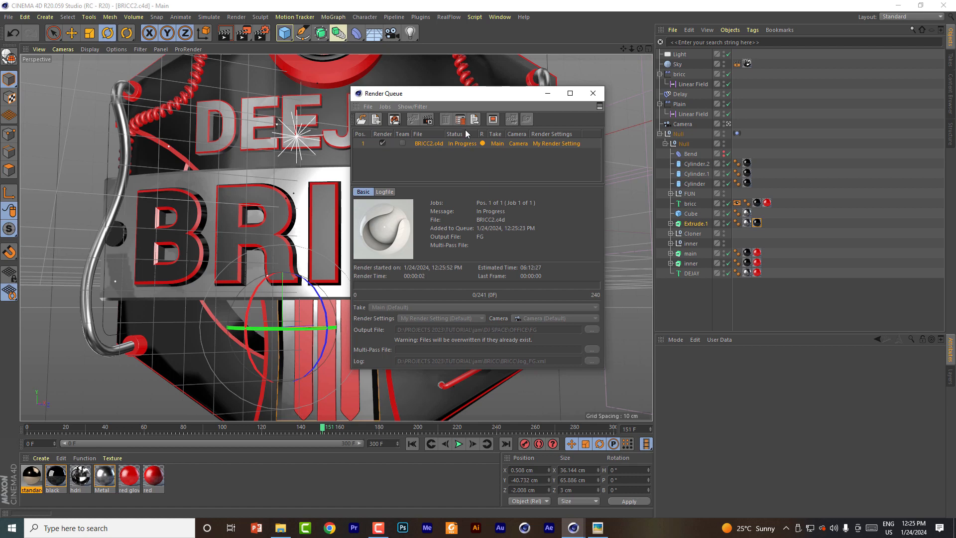
{"action": "left_click", "coordinate": [379, 529]}
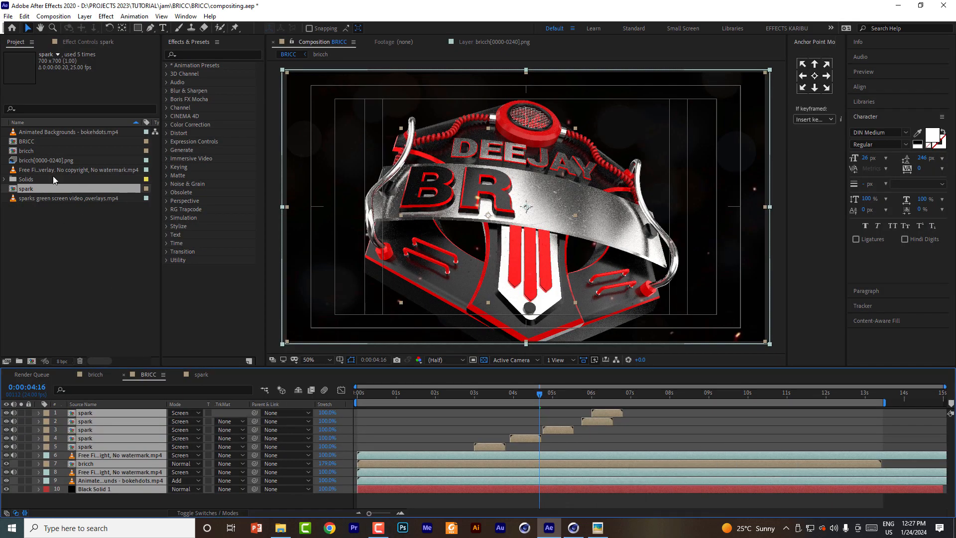
Step: In After Effects, reveal the bricch[0000-0240].png footage in its source folder and look through the rendered frames in the BRICC subfolder
{"action": "double_click", "coordinate": [46, 266]}
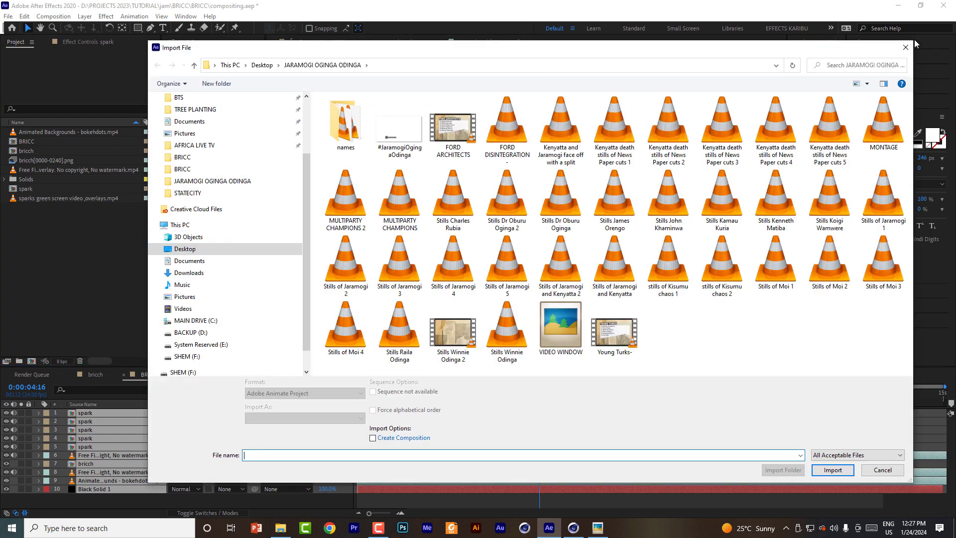
{"action": "left_click", "coordinate": [906, 48]}
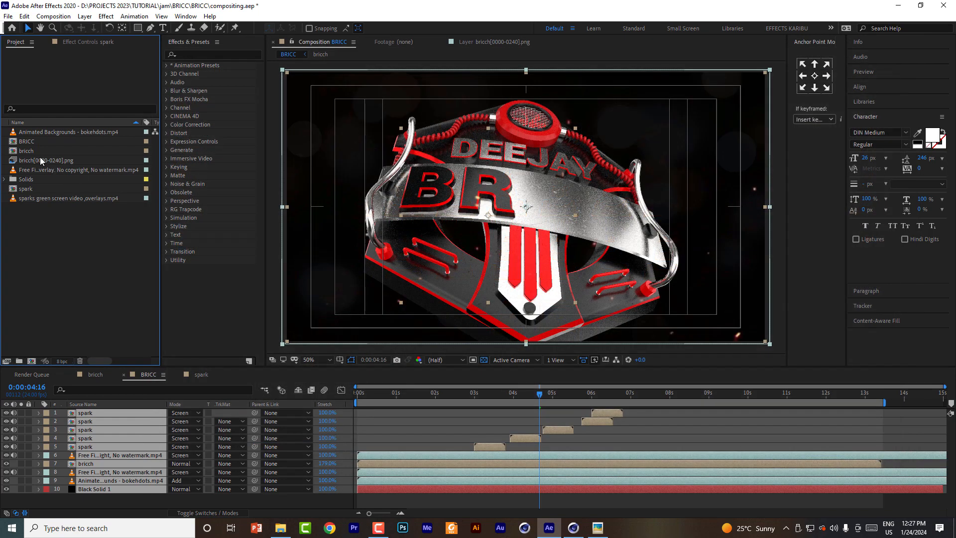
{"action": "right_click", "coordinate": [52, 159]}
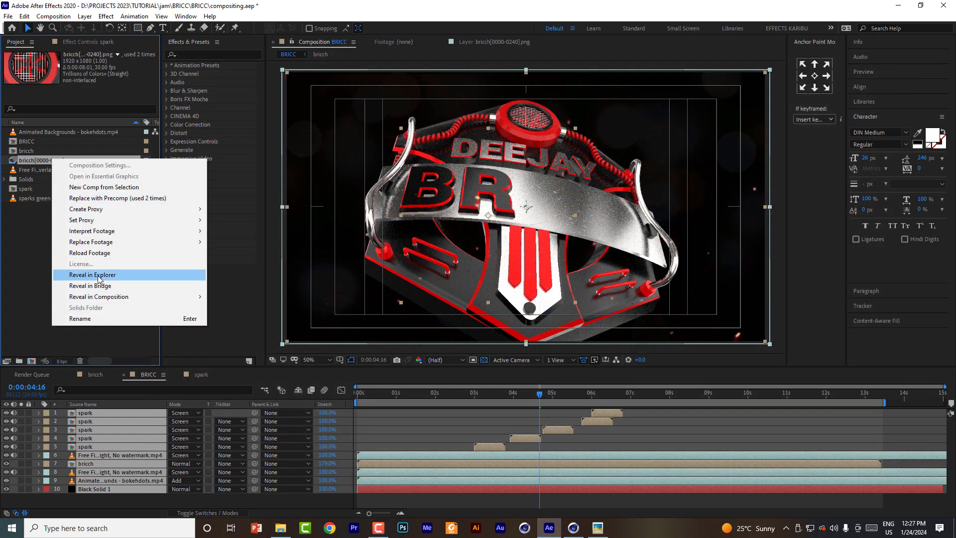
{"action": "left_click", "coordinate": [98, 276]}
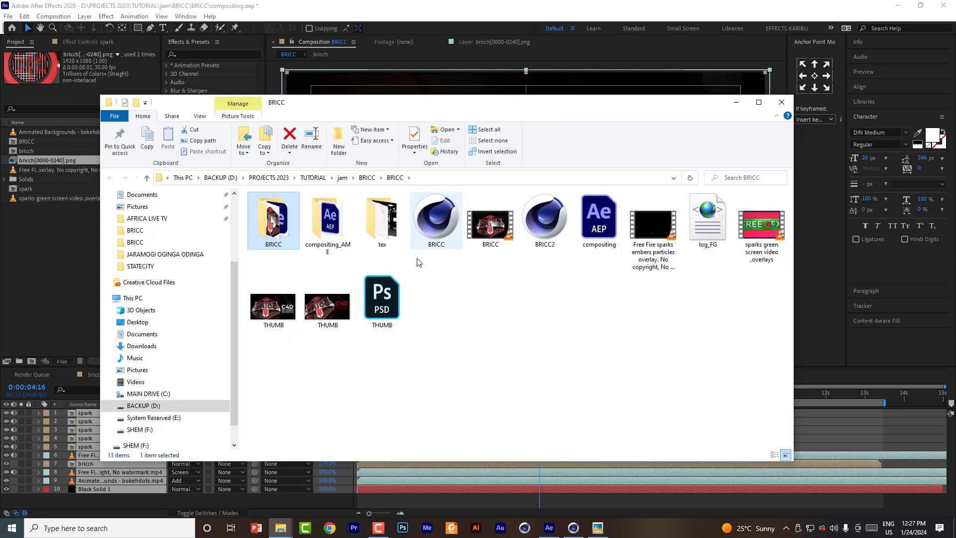
{"action": "double_click", "coordinate": [283, 227]}
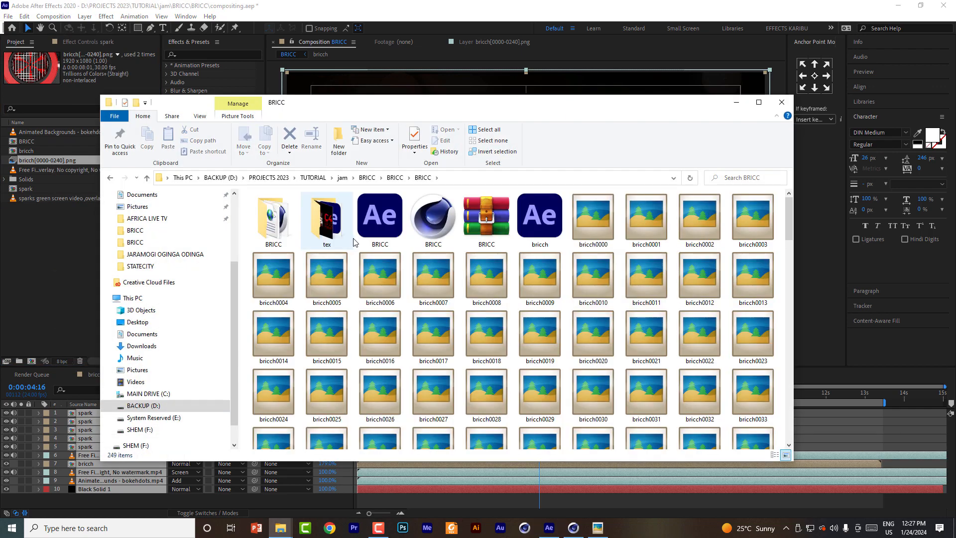
{"action": "left_click", "coordinate": [599, 238]}
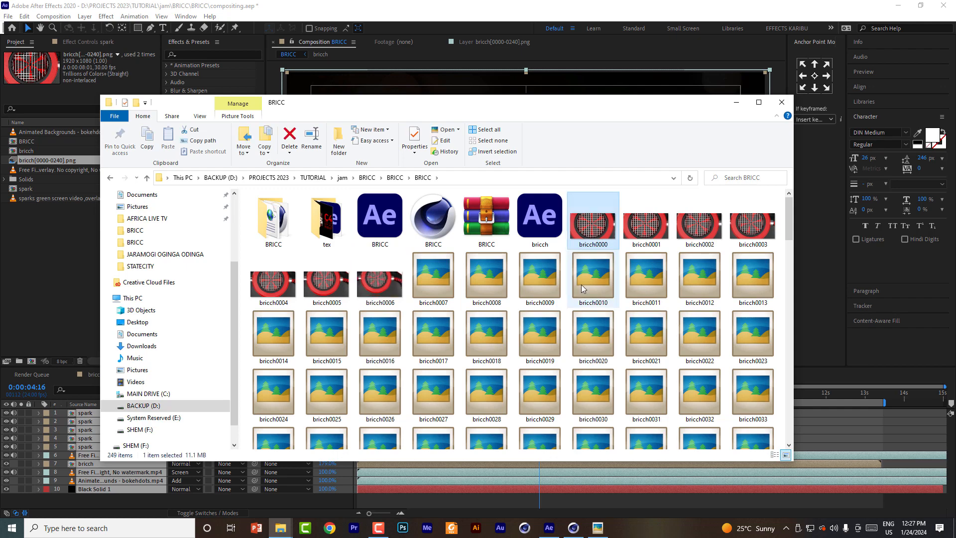
{"action": "left_click_drag", "start_coordinate": [565, 106], "coordinate": [614, 47]}
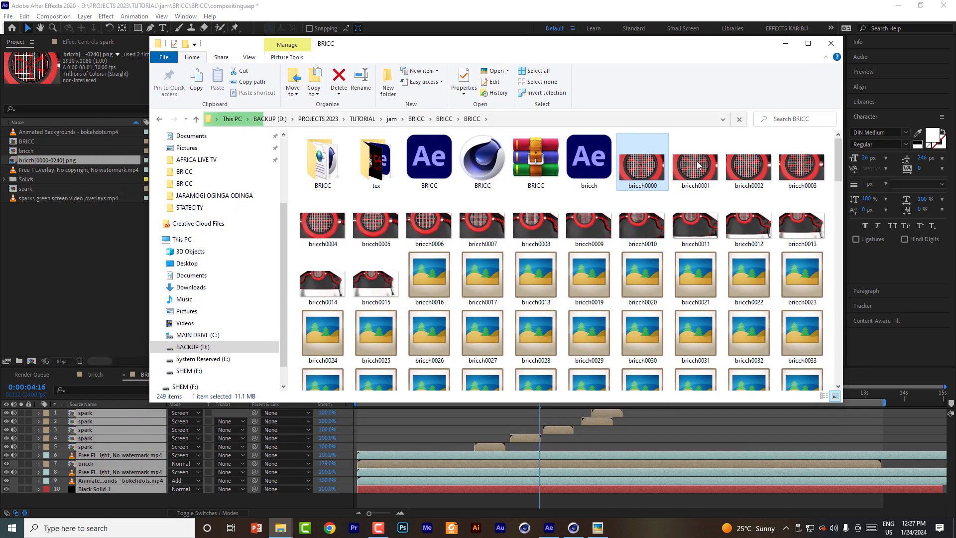
{"action": "left_click_drag", "start_coordinate": [840, 172], "coordinate": [840, 268]}
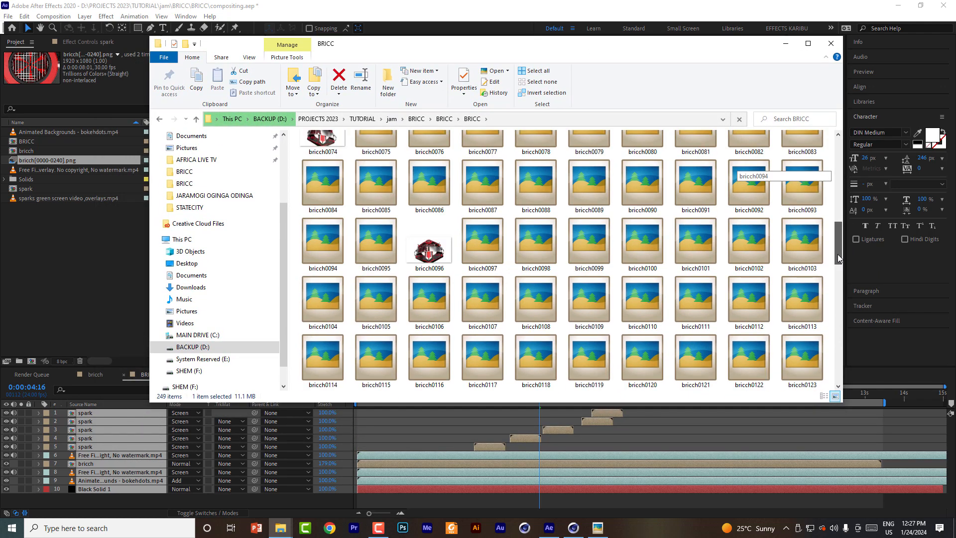
{"action": "left_click", "coordinate": [830, 45]}
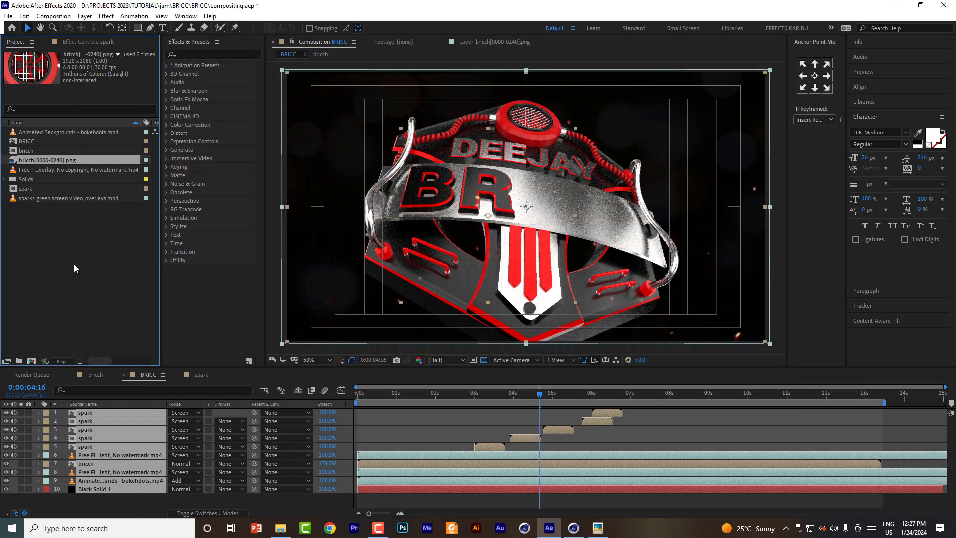
Step: Preview the fire sparks overlay and the Animated Backgrounds - bokehdots.mp4 footage by scrubbing through each clip
{"action": "left_click", "coordinate": [49, 170]}
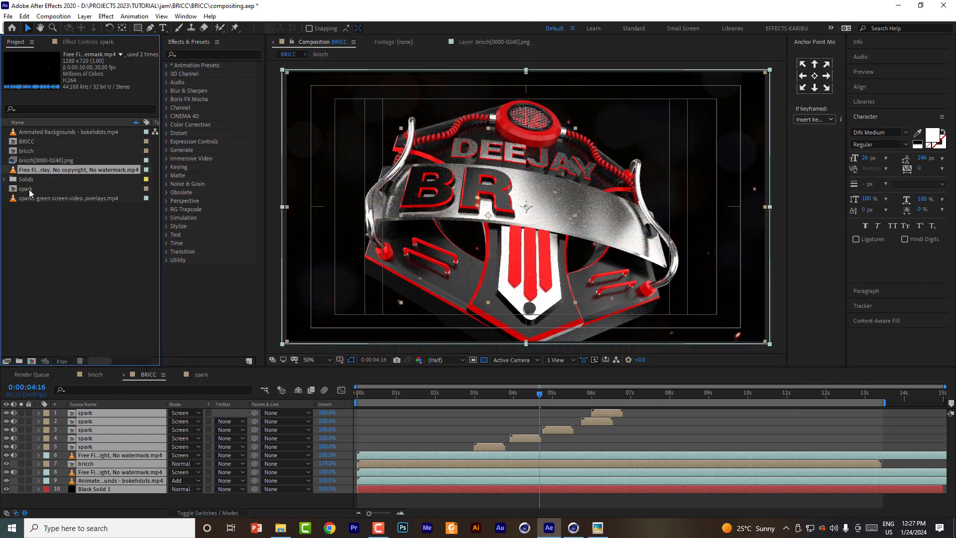
{"action": "double_click", "coordinate": [37, 170]}
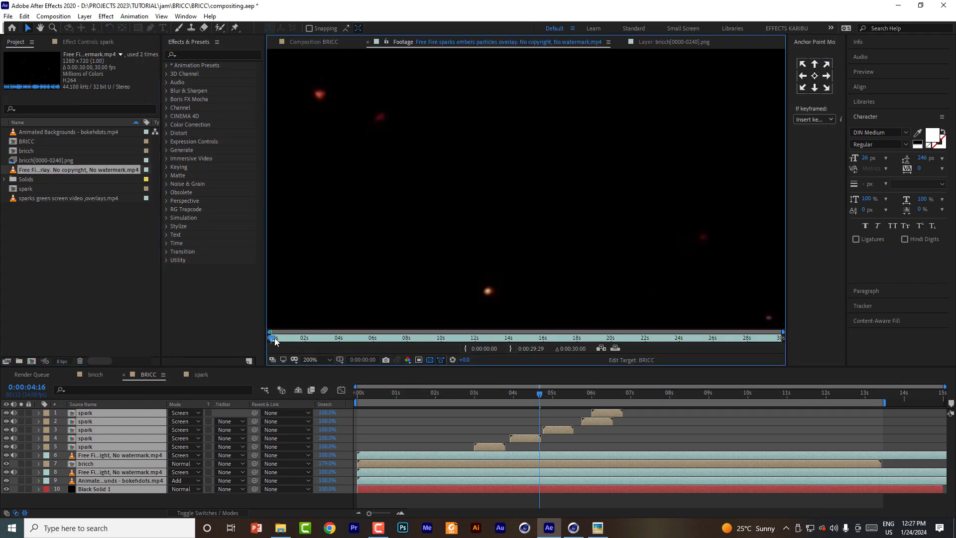
{"action": "left_click_drag", "start_coordinate": [275, 340], "coordinate": [752, 339]}
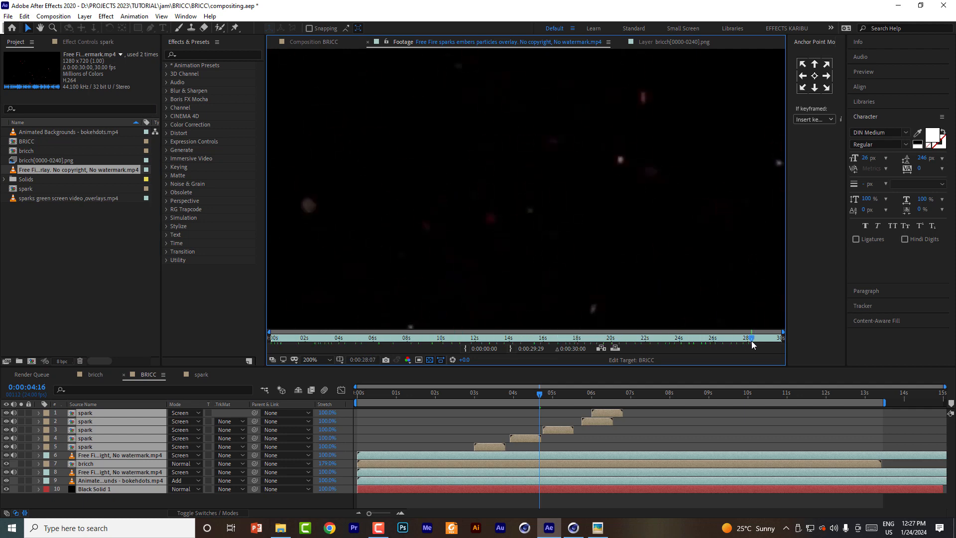
{"action": "double_click", "coordinate": [30, 133]}
{"action": "left_click_drag", "start_coordinate": [280, 340], "coordinate": [641, 340]}
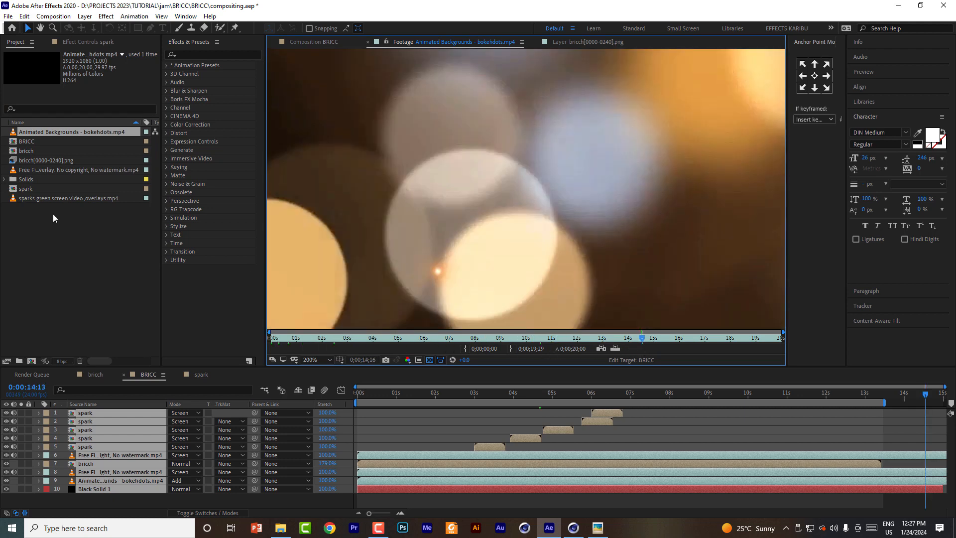
Step: Preview the sparks green screen video footage, scrubbing through its black and green sections
{"action": "double_click", "coordinate": [50, 199]}
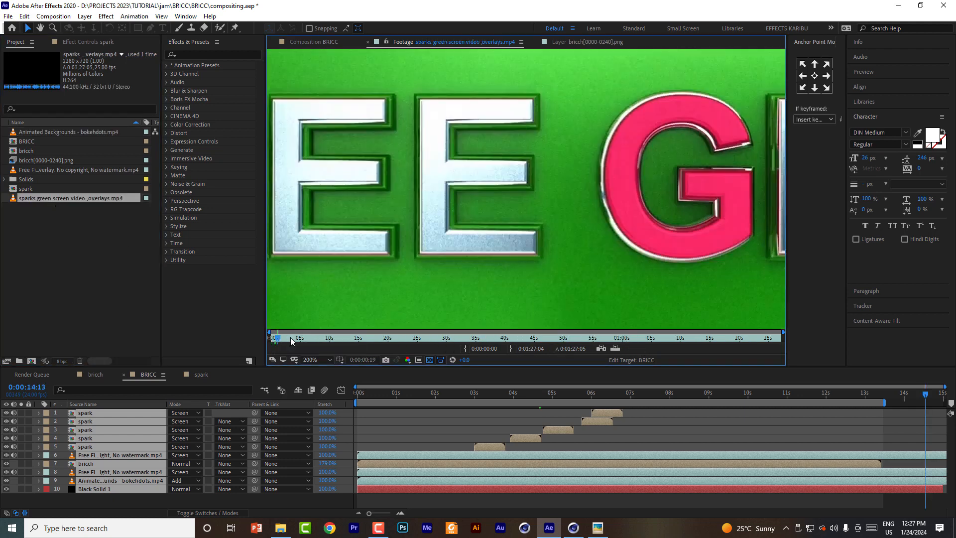
{"action": "left_click", "coordinate": [318, 338]}
{"action": "scroll", "coordinate": [414, 245], "scroll_direction": "down", "scroll_amount": 6}
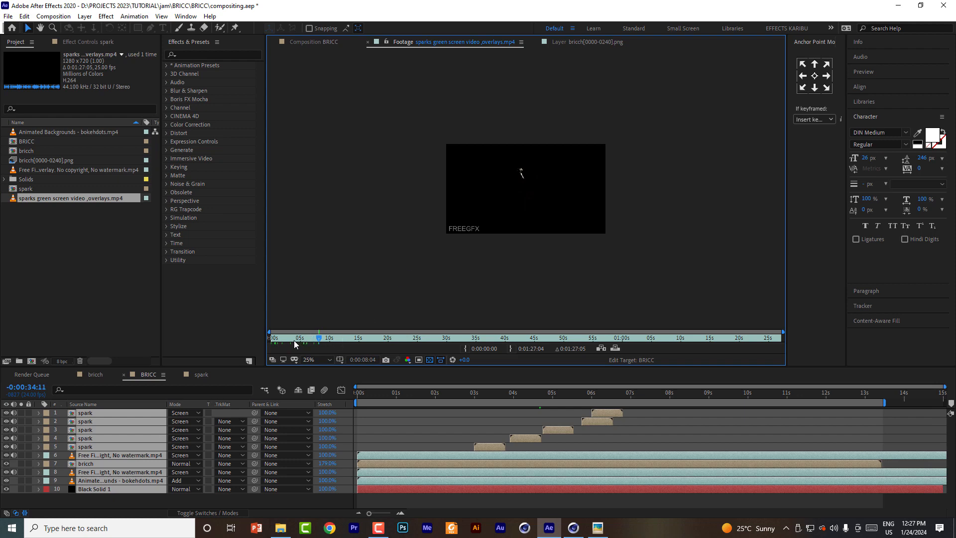
{"action": "left_click_drag", "start_coordinate": [296, 345], "coordinate": [551, 339]}
{"action": "scroll", "coordinate": [522, 203], "scroll_direction": "up", "scroll_amount": 3}
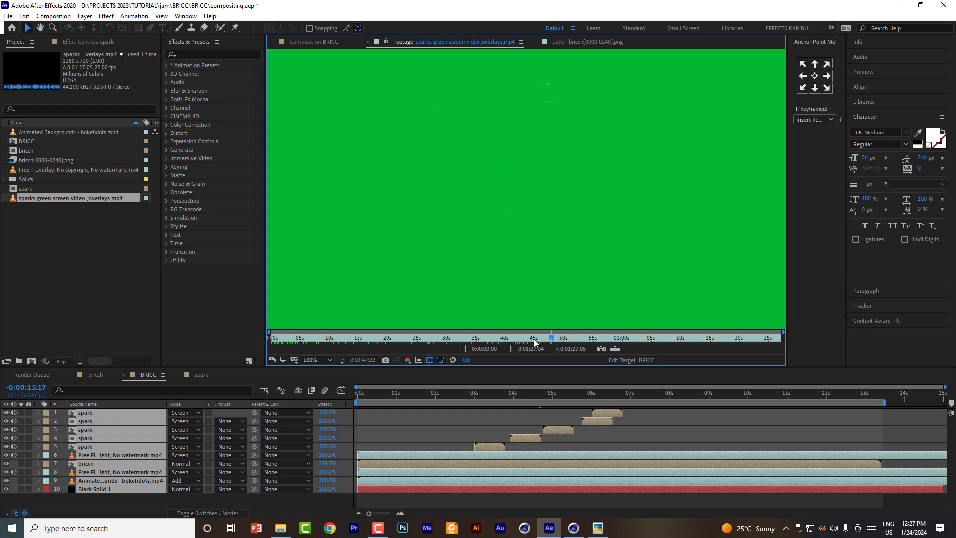
Step: Open the bricch composition and scrub through its two PNG sequence layers to review the logo animation
{"action": "left_click", "coordinate": [564, 393]}
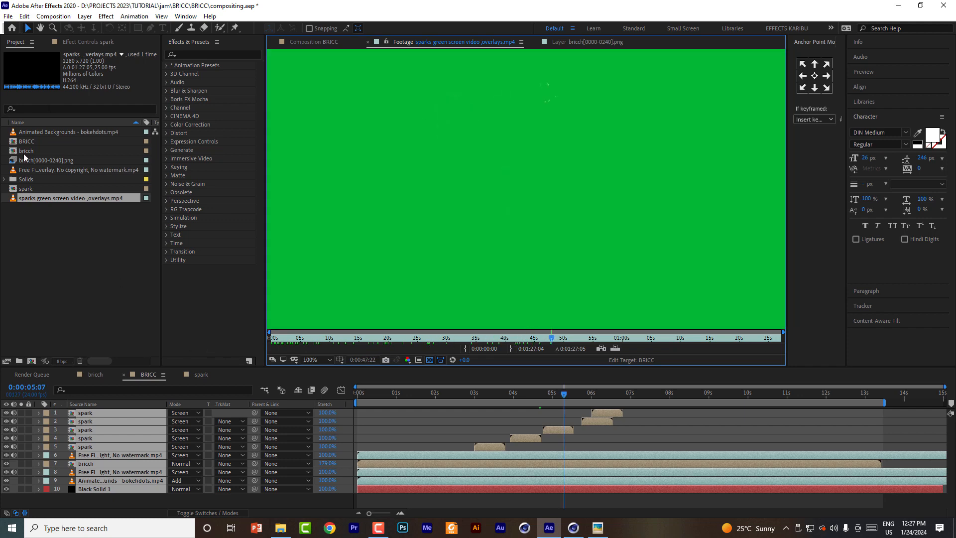
{"action": "left_click", "coordinate": [25, 159]}
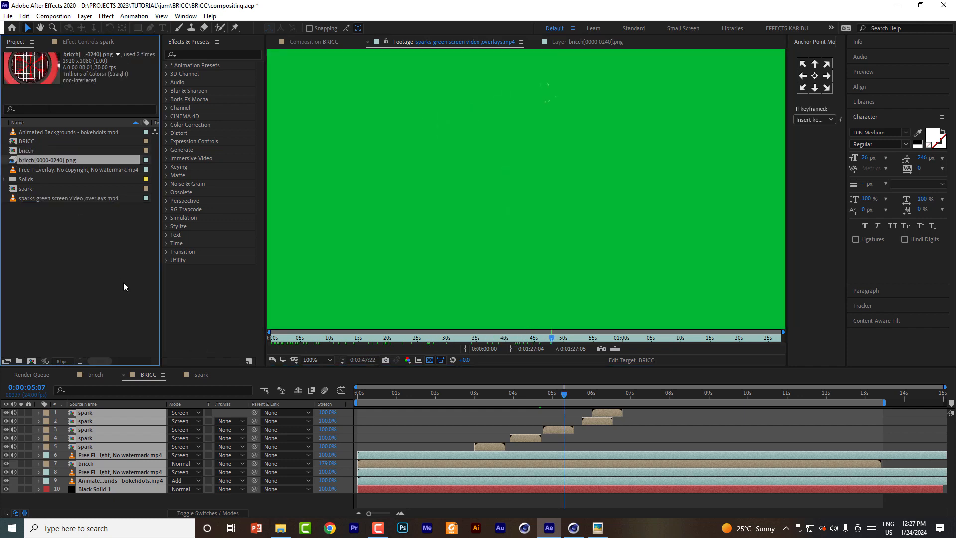
{"action": "left_click", "coordinate": [96, 374]}
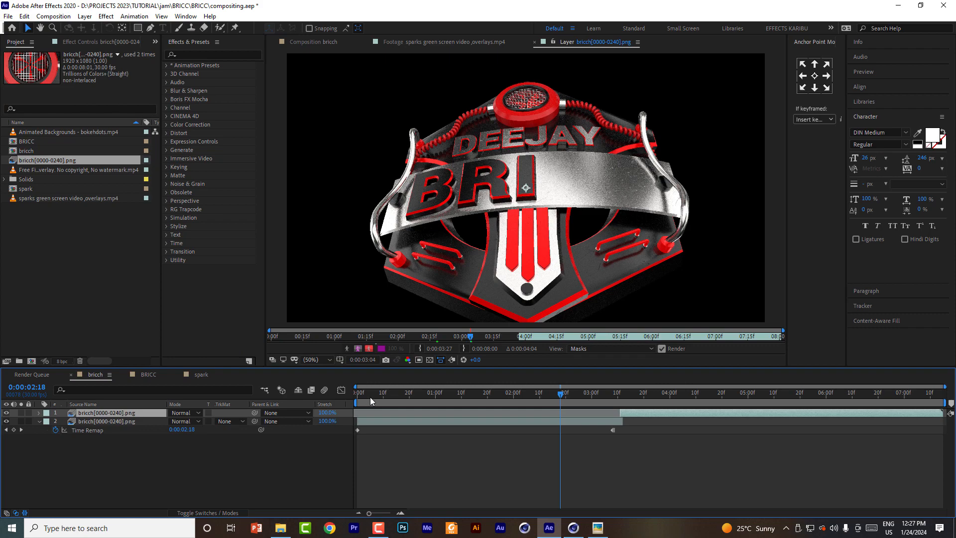
{"action": "left_click_drag", "start_coordinate": [369, 397], "coordinate": [732, 415]}
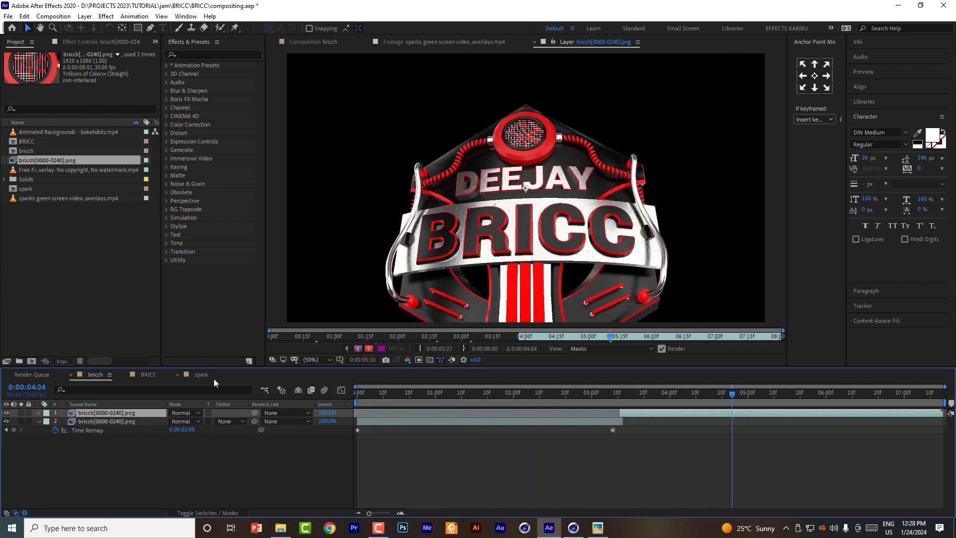
Step: Play the BRICC composition from the start and scrub through it to review the logo with sparks and background
{"action": "left_click", "coordinate": [149, 374]}
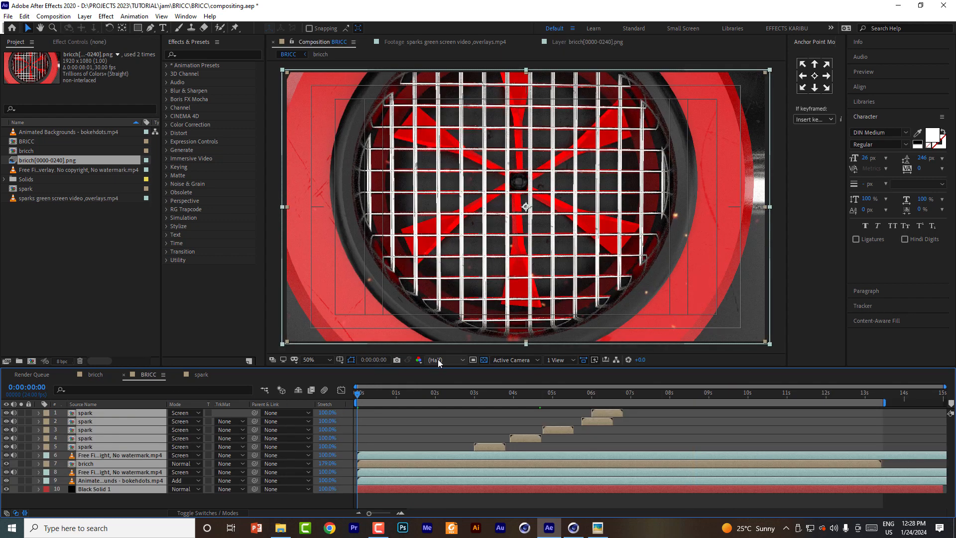
{"action": "key", "text": "space"}
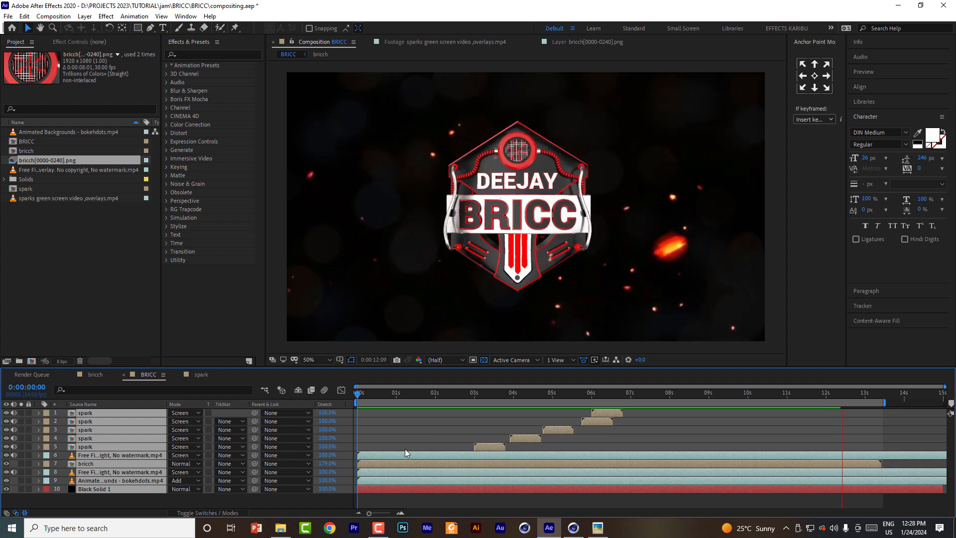
{"action": "left_click_drag", "start_coordinate": [598, 394], "coordinate": [837, 397]}
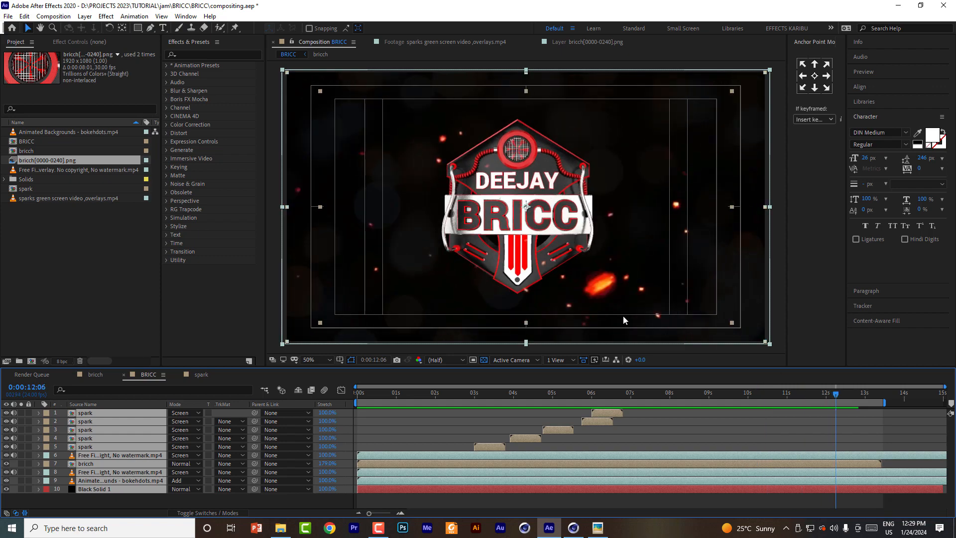
{"action": "left_click_drag", "start_coordinate": [574, 390], "coordinate": [673, 397]}
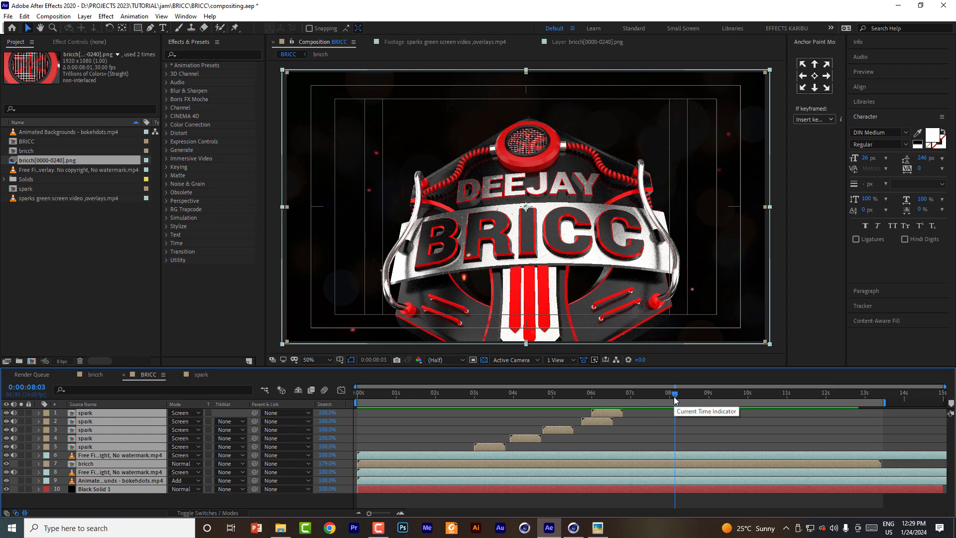